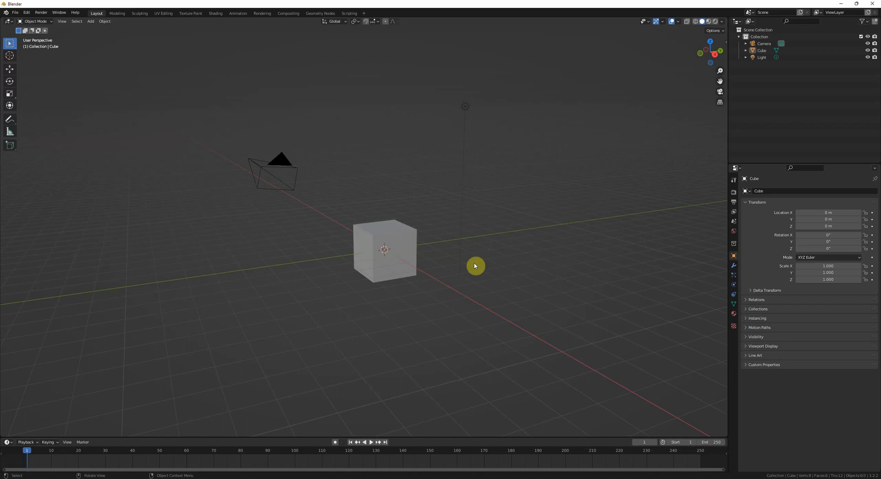
pyautogui.moveTo(499, 253); pyautogui.dragTo(482, 273, button='middle')
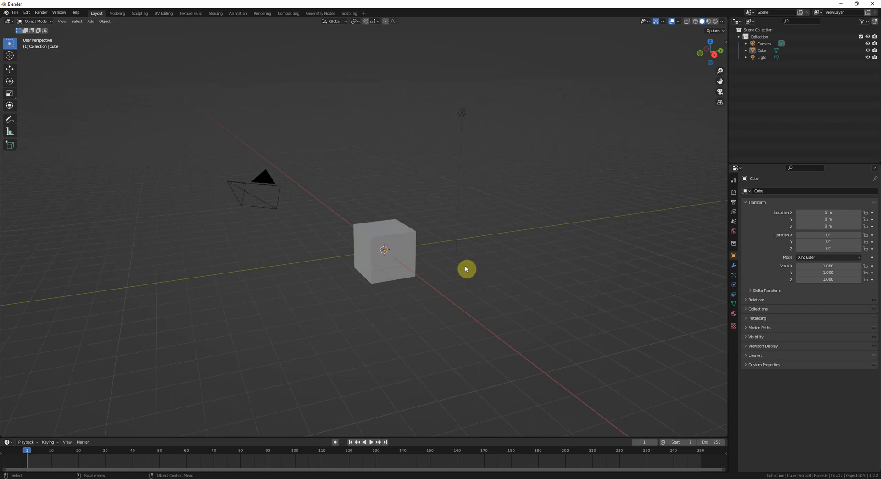
pyautogui.moveTo(454, 271)
pyautogui.mouseDown(button='middle')
pyautogui.moveTo(438, 269)
pyautogui.moveTo(447, 267)
pyautogui.mouseUp(button='middle')
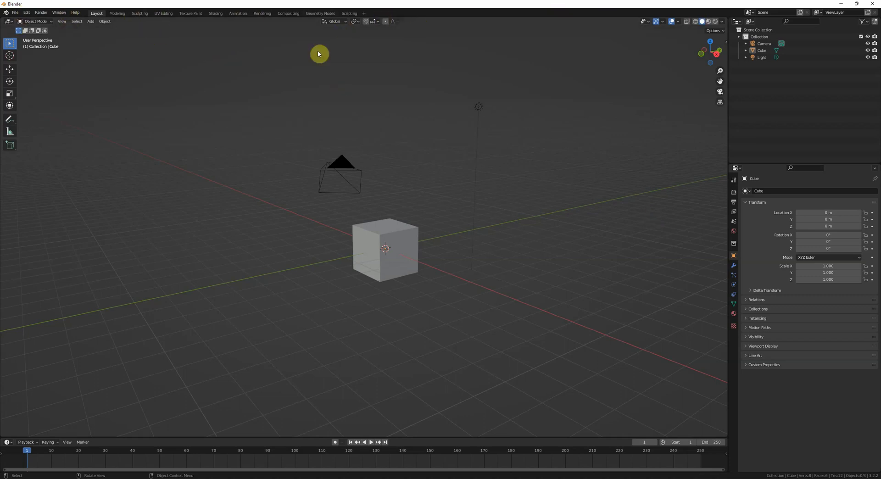
pyautogui.click(539, 113)
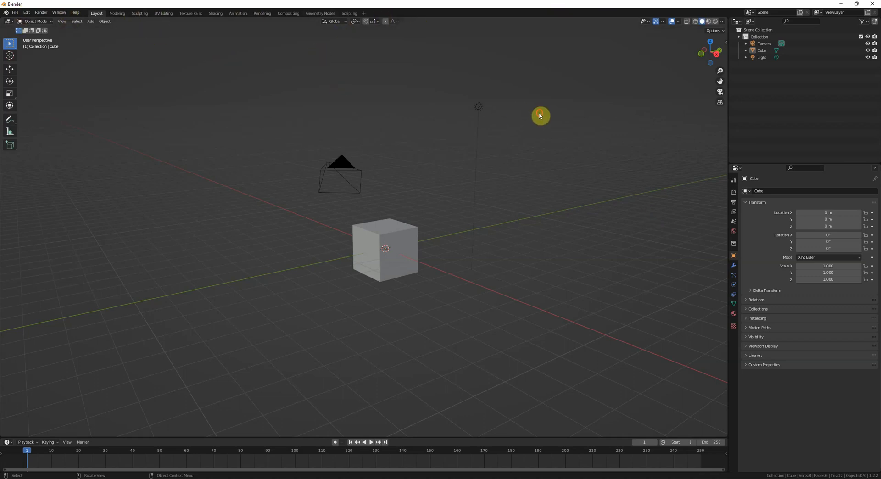
pyautogui.click(734, 169)
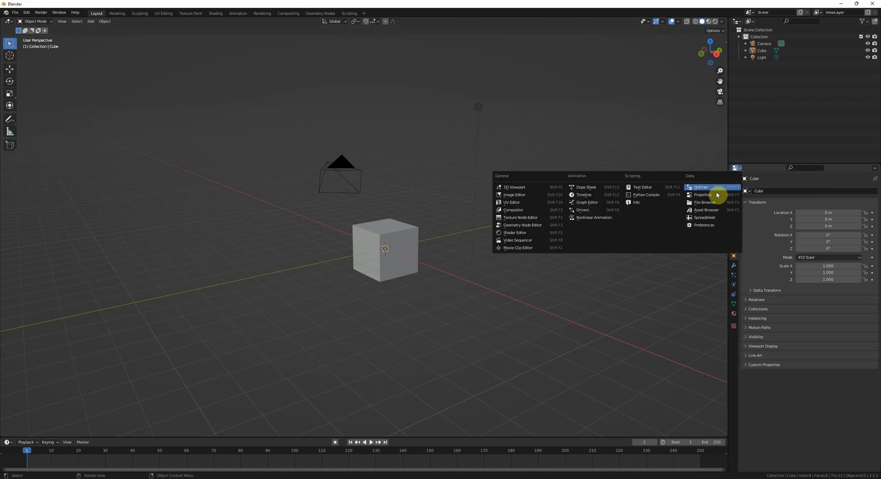
pyautogui.click(736, 171)
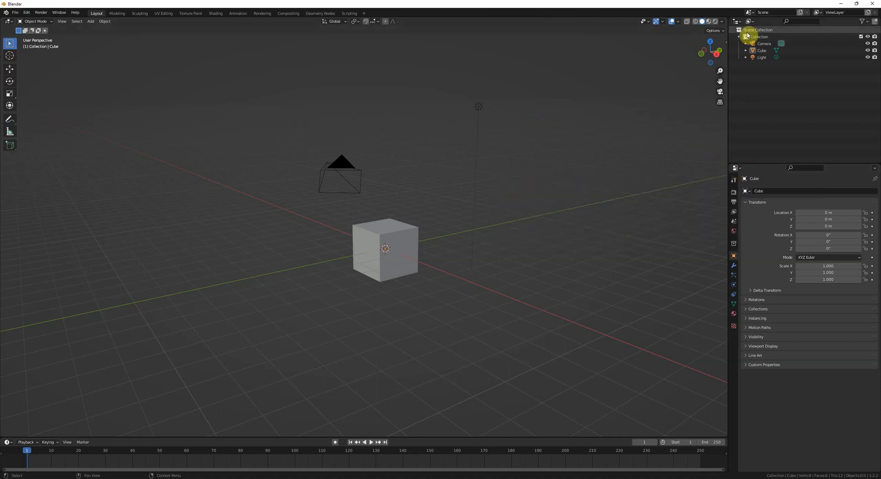
pyautogui.click(6, 12)
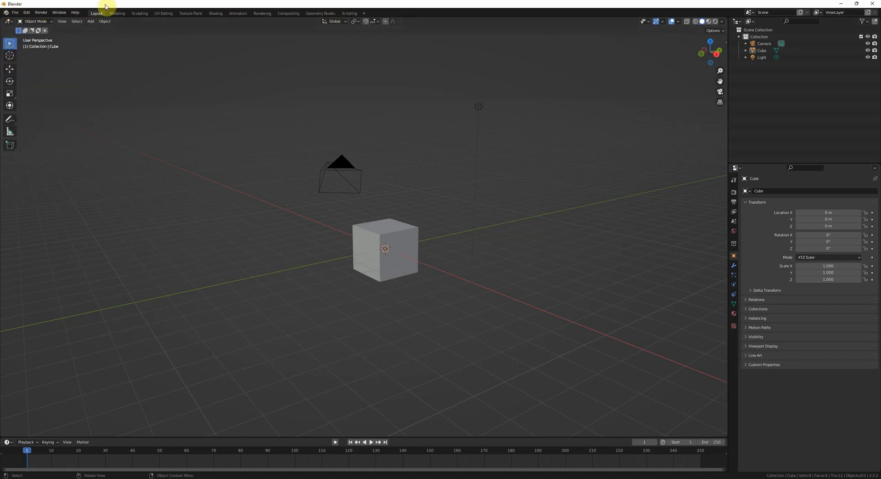
# - Change the 3D Viewport area to the Outliner editor, and restore it to 3D Viewport
pyautogui.click(9, 22)
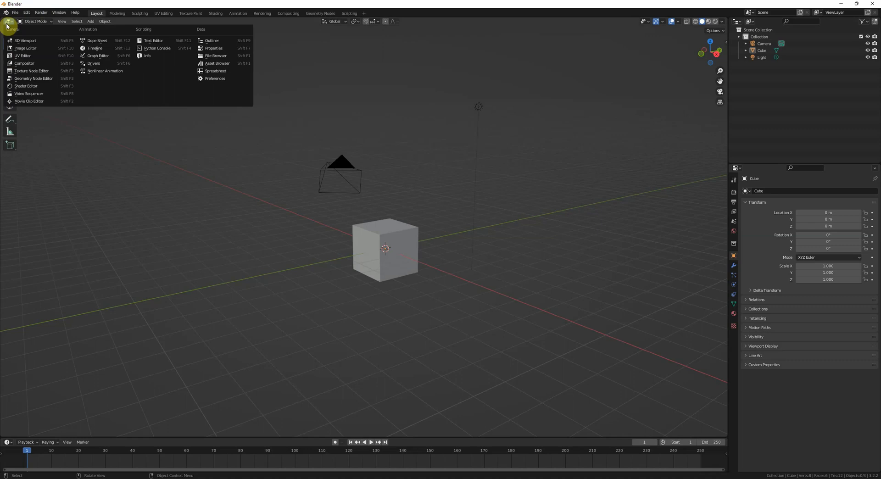
pyautogui.click(209, 41)
pyautogui.click(8, 22)
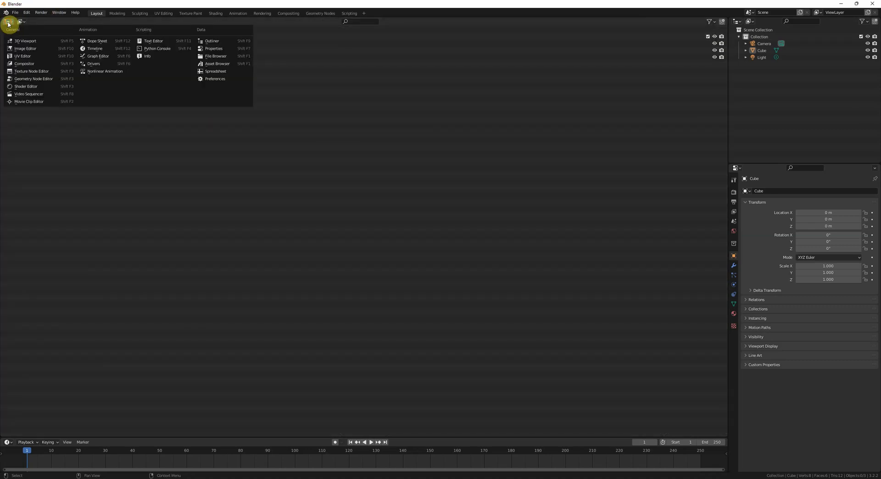
pyautogui.click(34, 37)
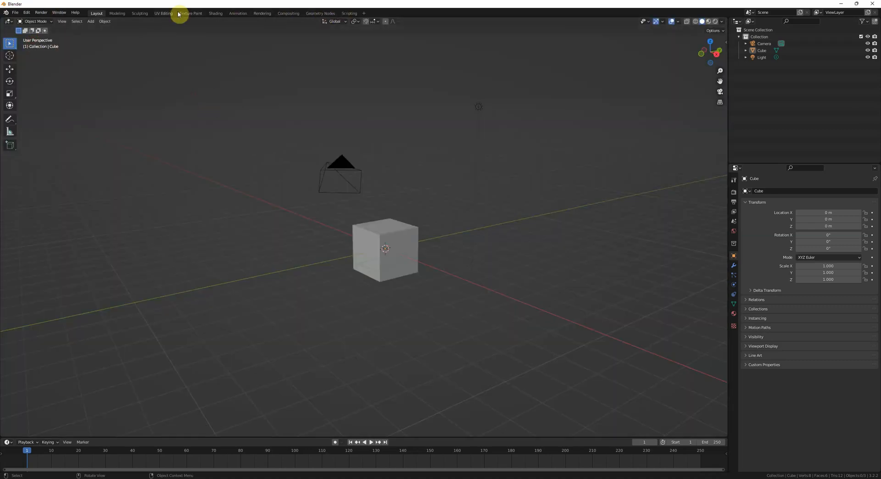
# - Switch to the Modeling workspace and return to the Layout workspace
pyautogui.click(117, 13)
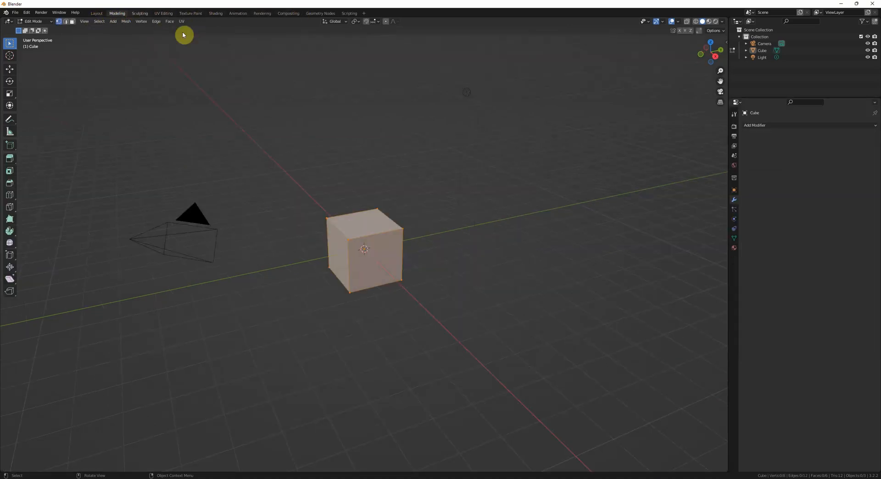
pyautogui.hotkey('ctrl', 'pagedown')
pyautogui.click(96, 13)
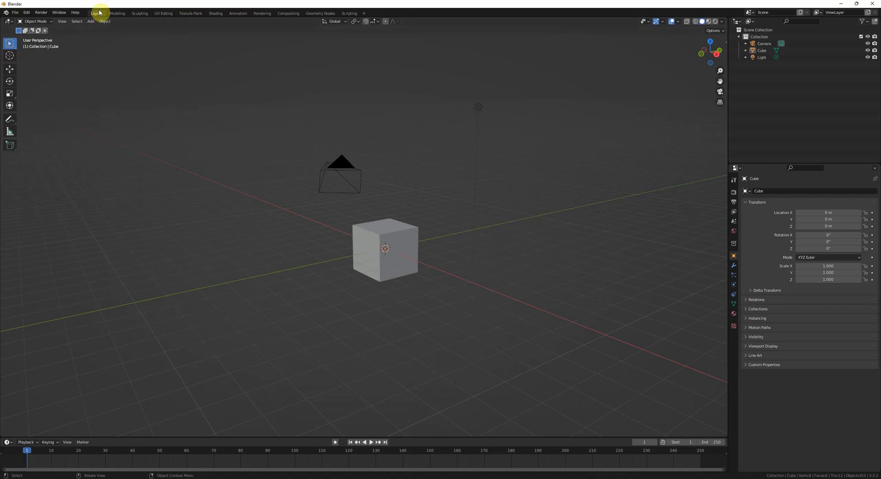
pyautogui.click(58, 13)
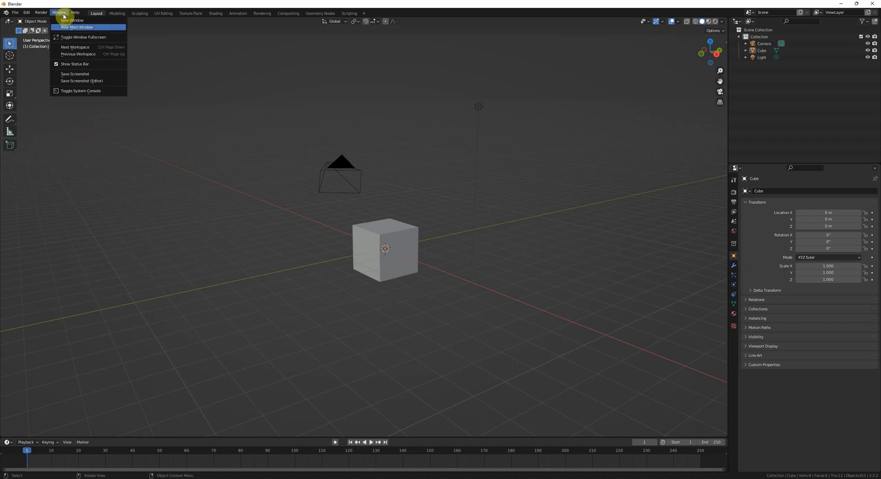
pyautogui.click(58, 13)
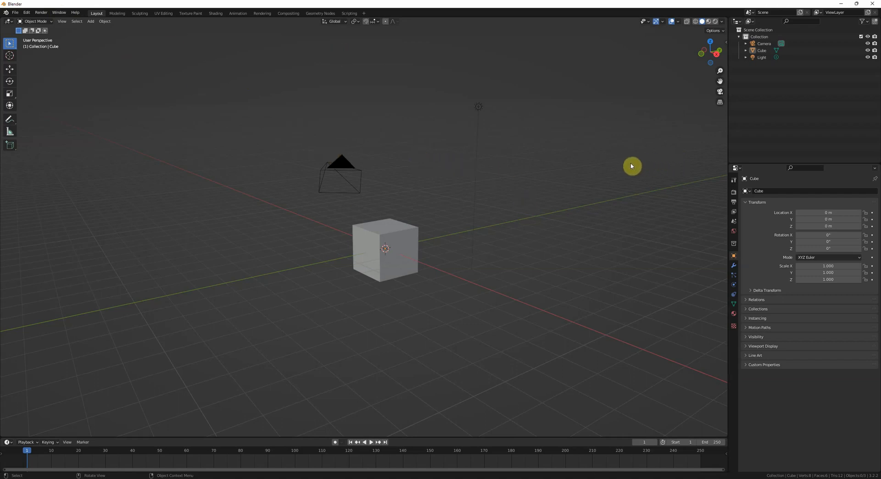
# - Split the Properties editor into two stacked areas and join them back into one
pyautogui.moveTo(731, 167); pyautogui.dragTo(746, 241)
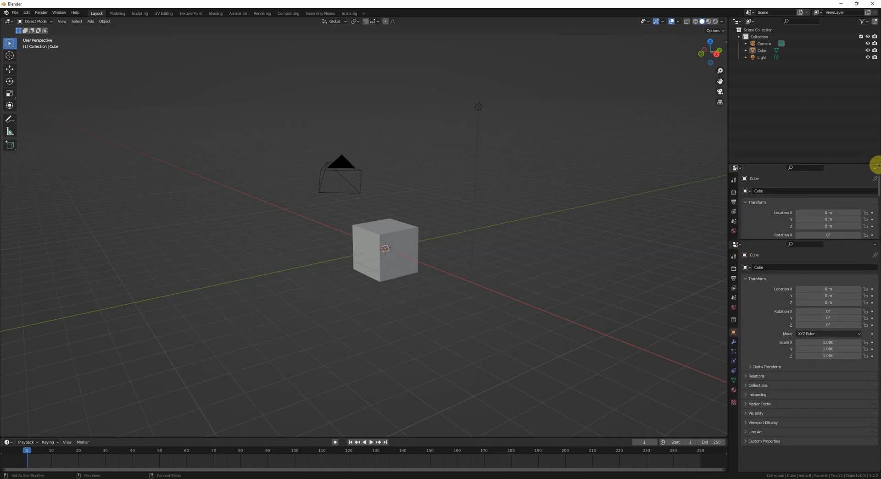
pyautogui.moveTo(876, 165); pyautogui.dragTo(740, 175)
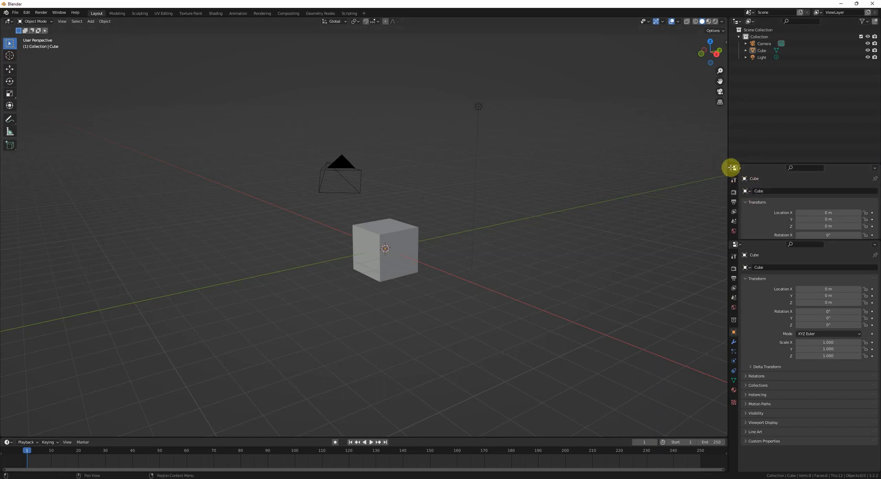
pyautogui.moveTo(729, 244); pyautogui.dragTo(734, 205)
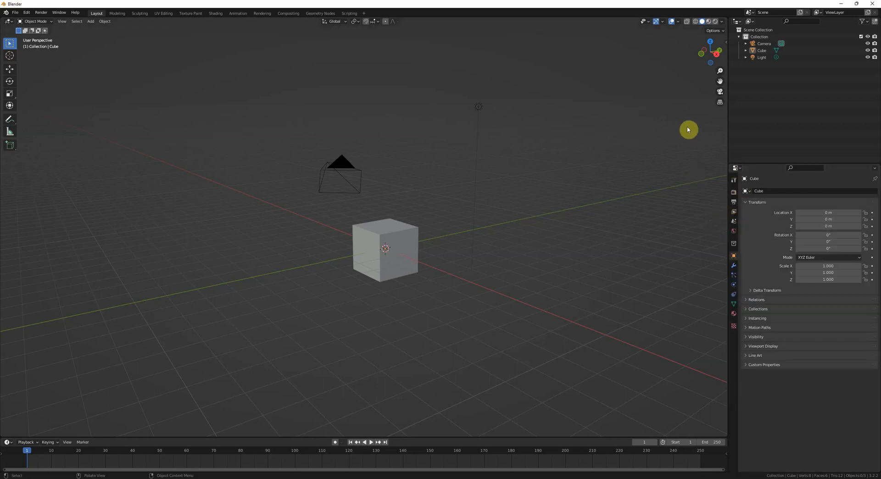
# - Split the Outliner into two side-by-side areas and merge them back into one
pyautogui.moveTo(731, 17); pyautogui.dragTo(796, 171)
pyautogui.moveTo(734, 152); pyautogui.dragTo(740, 168)
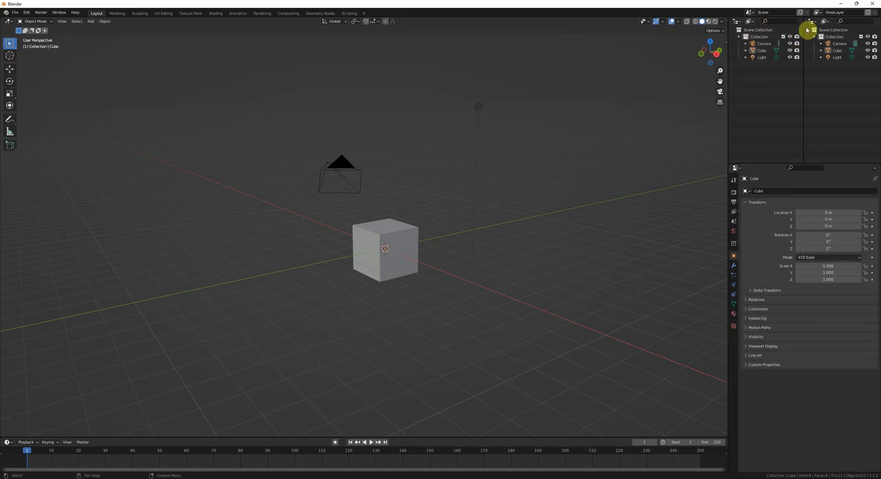
pyautogui.moveTo(807, 21); pyautogui.dragTo(759, 18)
# - Join the Properties editor over the Outliner, and split off an upper area set to the Outliner editor
pyautogui.moveTo(730, 167); pyautogui.dragTo(734, 118)
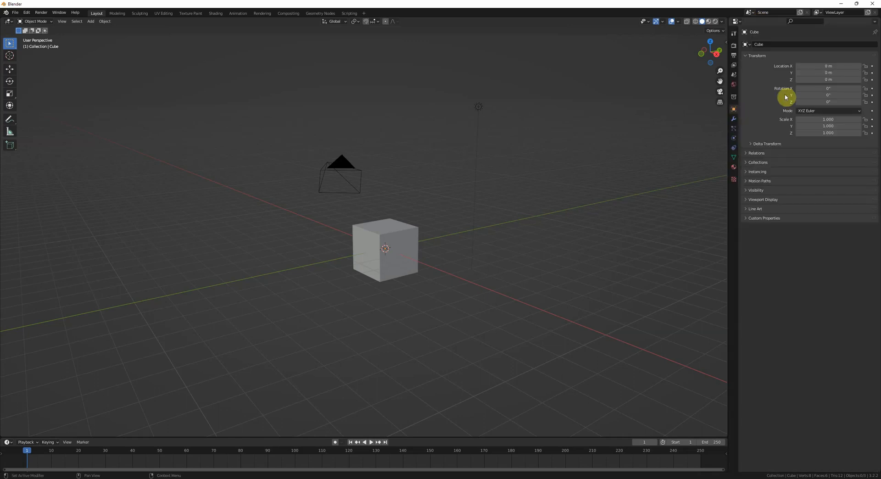
pyautogui.moveTo(730, 20); pyautogui.dragTo(737, 186)
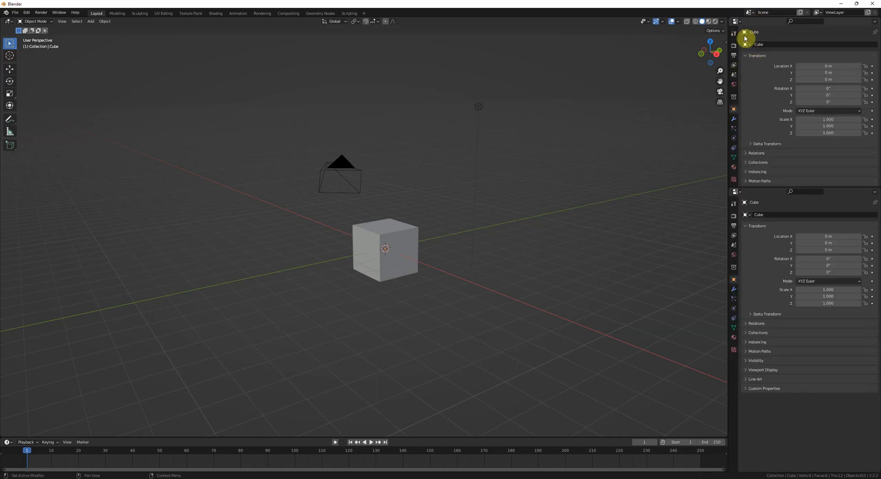
pyautogui.click(737, 23)
pyautogui.click(710, 40)
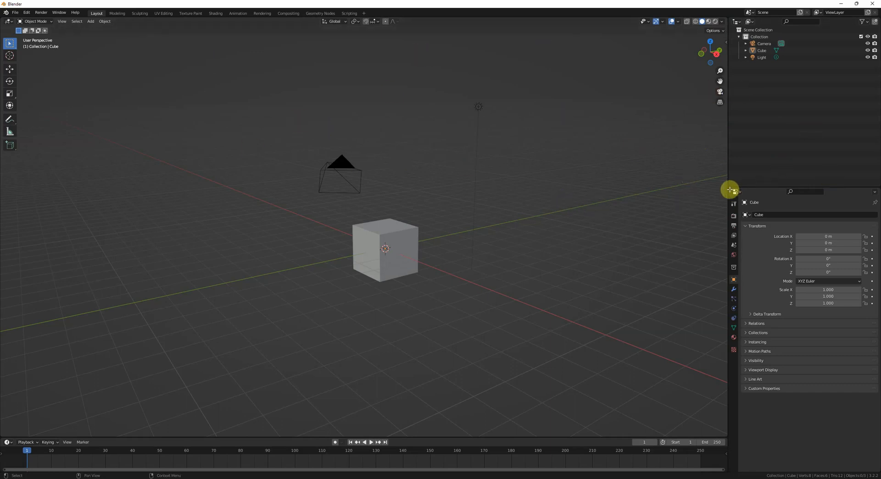
# - Duplicate the Properties editor into a separate window and close that window
pyautogui.keyDown('shift'); pyautogui.moveTo(731, 190); pyautogui.dragTo(753, 174); pyautogui.keyUp('shift')
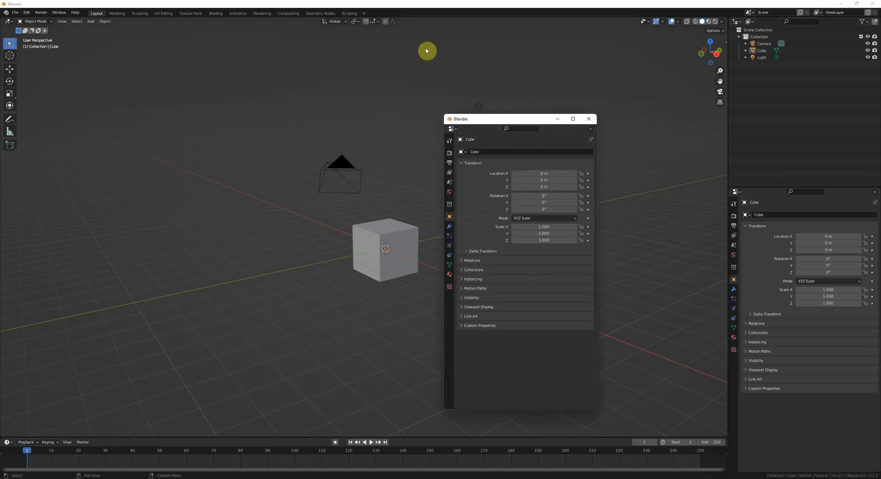
pyautogui.click(589, 119)
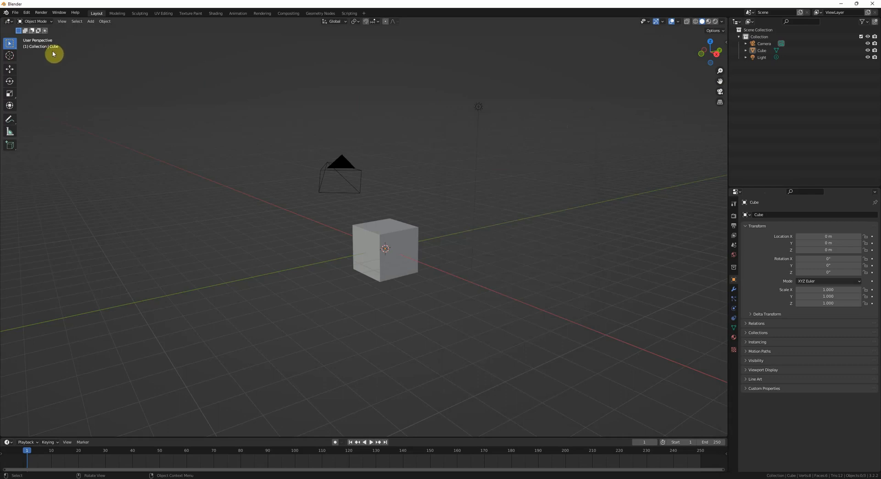
# - Flip the 3D Viewport's header to the bottom edge of its area and back to the top
pyautogui.click(9, 21)
pyautogui.click(8, 21)
pyautogui.rightClick(410, 23)
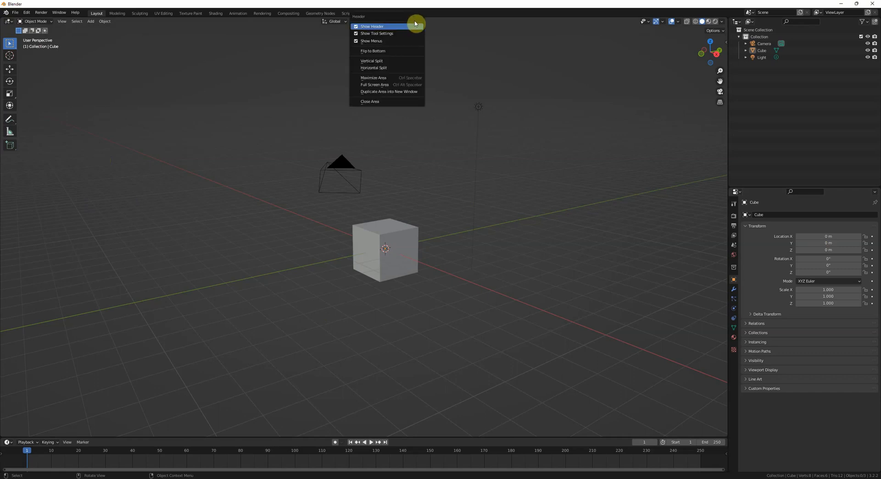
pyautogui.click(391, 51)
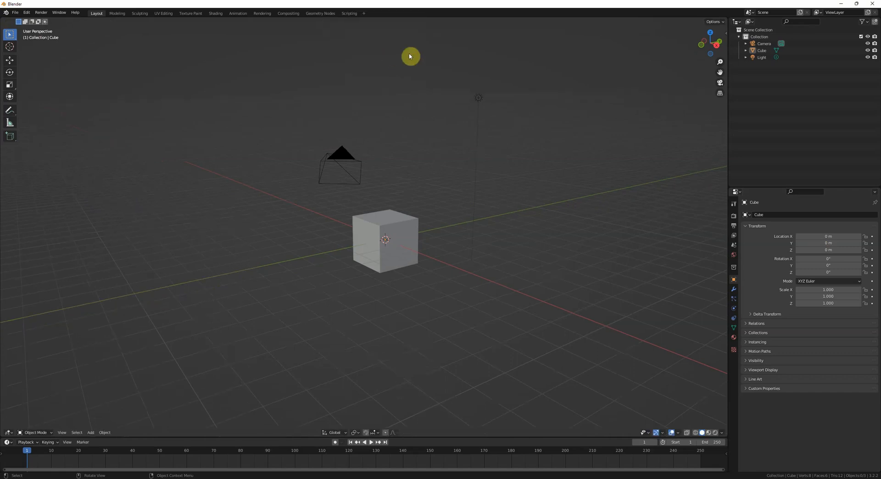
pyautogui.rightClick(447, 434)
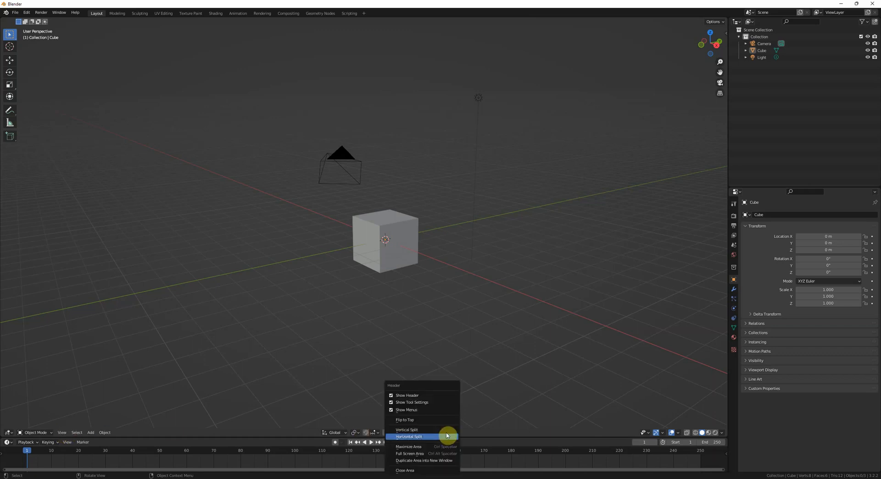
pyautogui.click(437, 420)
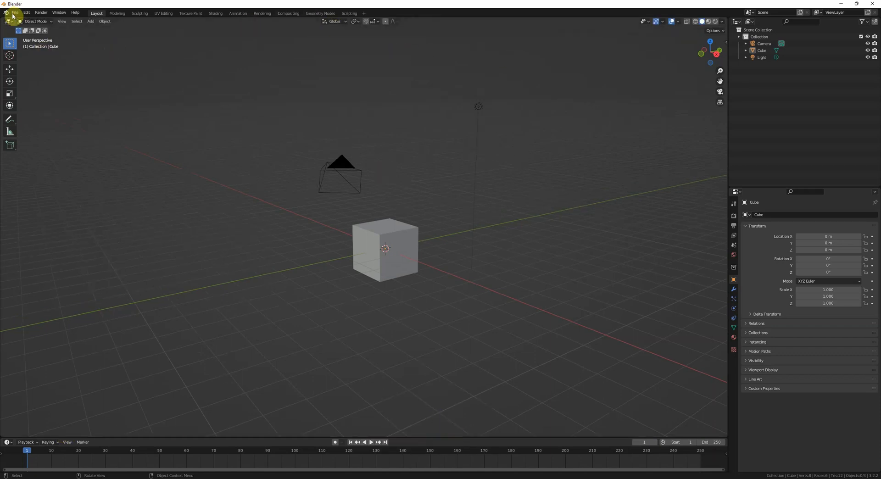
pyautogui.click(32, 21)
pyautogui.click(61, 22)
pyautogui.click(78, 22)
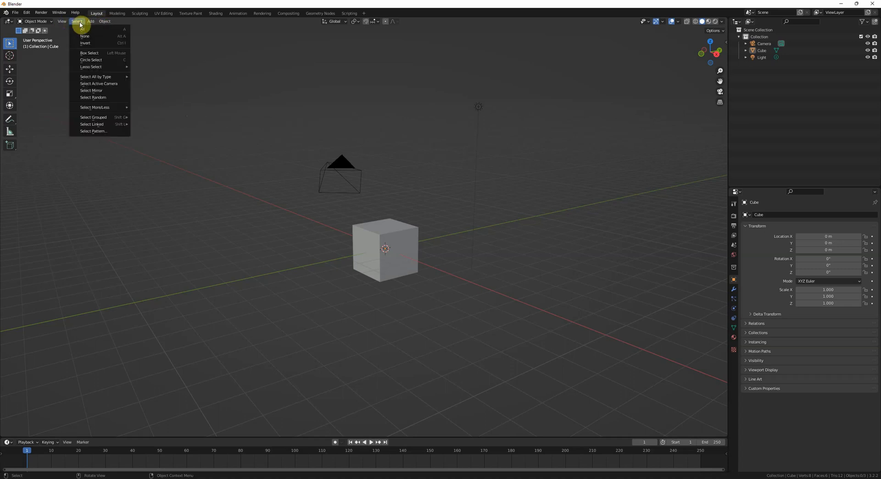
pyautogui.click(105, 21)
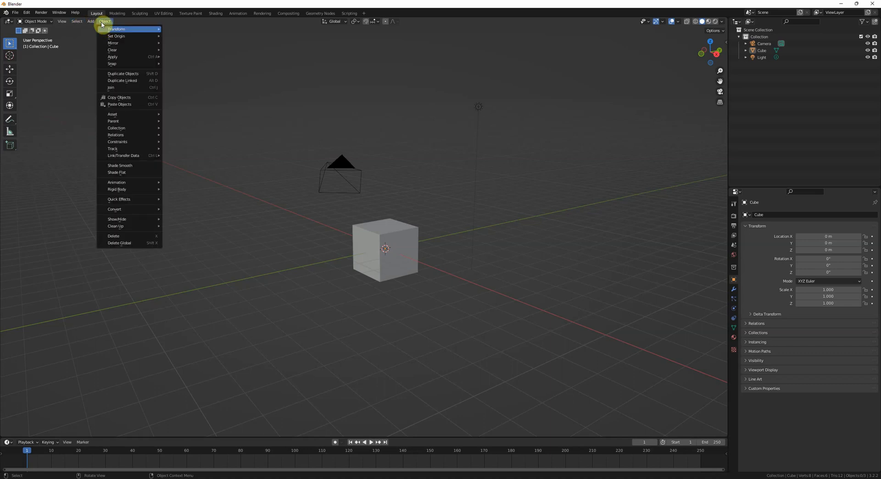
pyautogui.moveTo(115, 36)
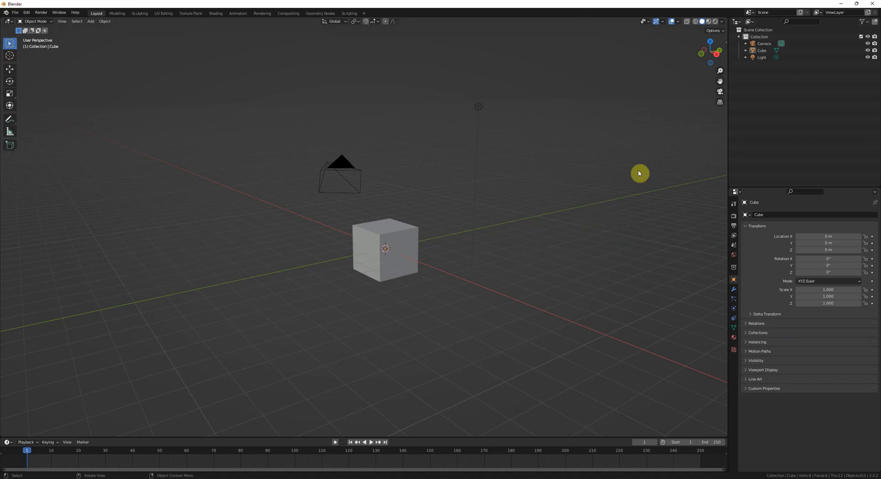
# - Select the cube and show its transform values in the 3D Viewport's sidebar
pyautogui.press('n')
pyautogui.click(409, 233)
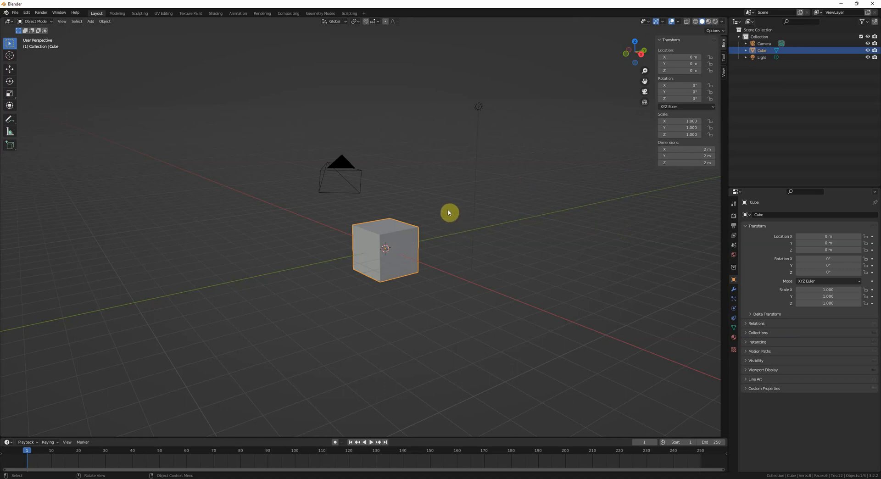
pyautogui.moveTo(452, 212); pyautogui.dragTo(458, 214, button='middle')
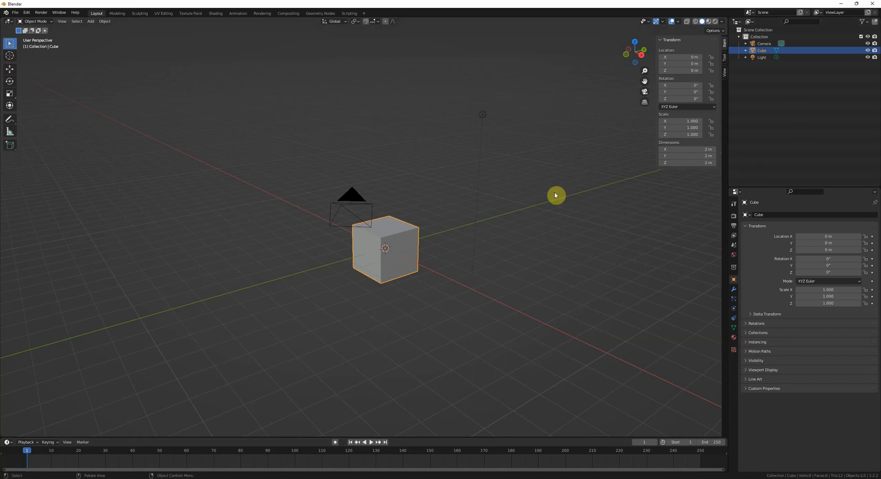
pyautogui.press('n')
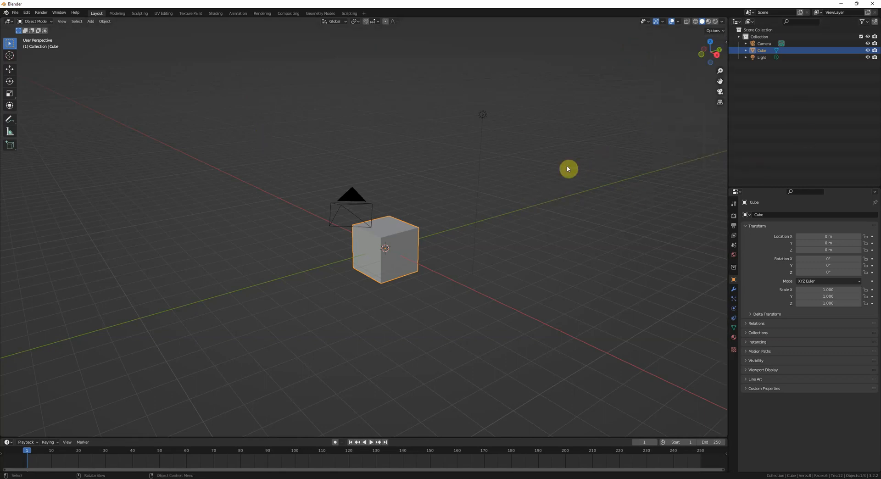
pyautogui.press('n')
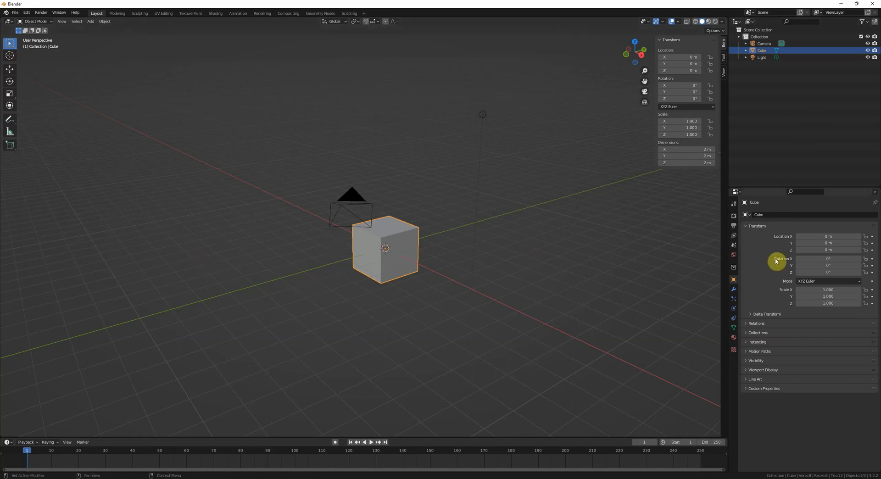
# - Enlarge the Timeline area moderately by raising its border with the 3D Viewport
pyautogui.scroll(-1, 540, 468)
pyautogui.moveTo(621, 436); pyautogui.dragTo(614, 280)
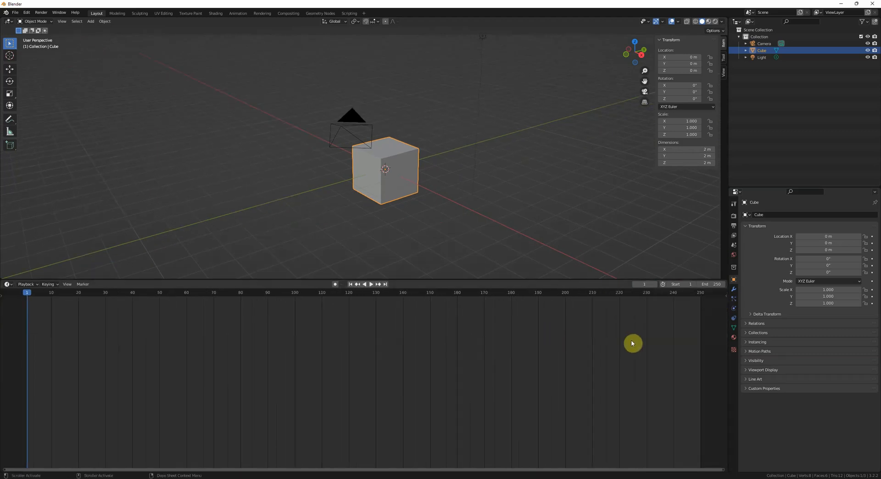
pyautogui.moveTo(329, 280); pyautogui.dragTo(328, 389)
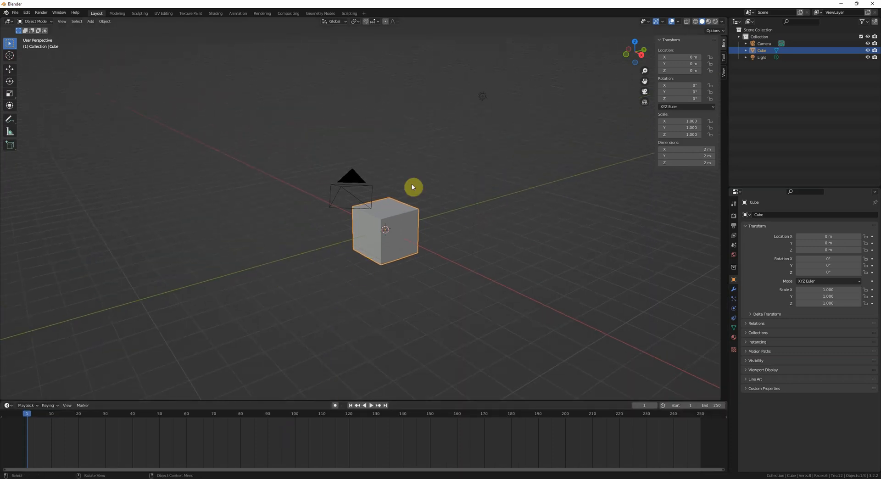
# - Shrink the Timeline area by lowering its border with the 3D Viewport
pyautogui.moveTo(301, 402); pyautogui.dragTo(293, 423)
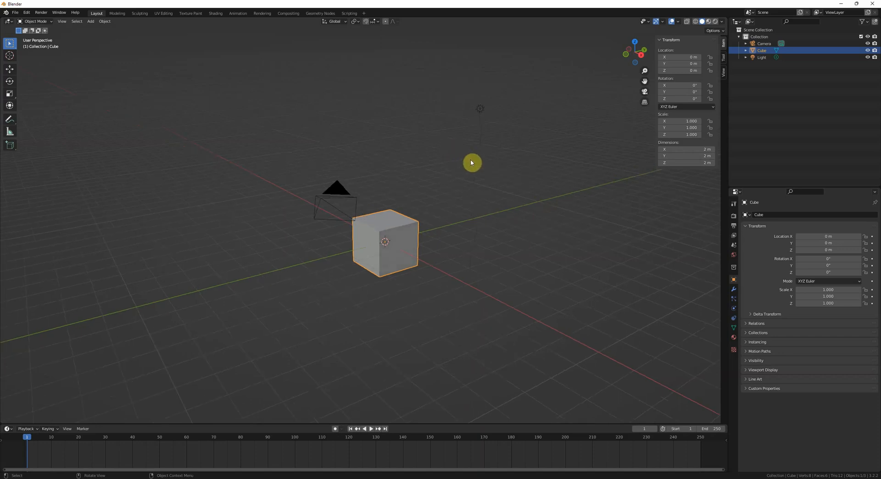
# - Switch the cube to Edit Mode and back to Object Mode to compare the toolbars, and deselect it
pyautogui.press('Tab')
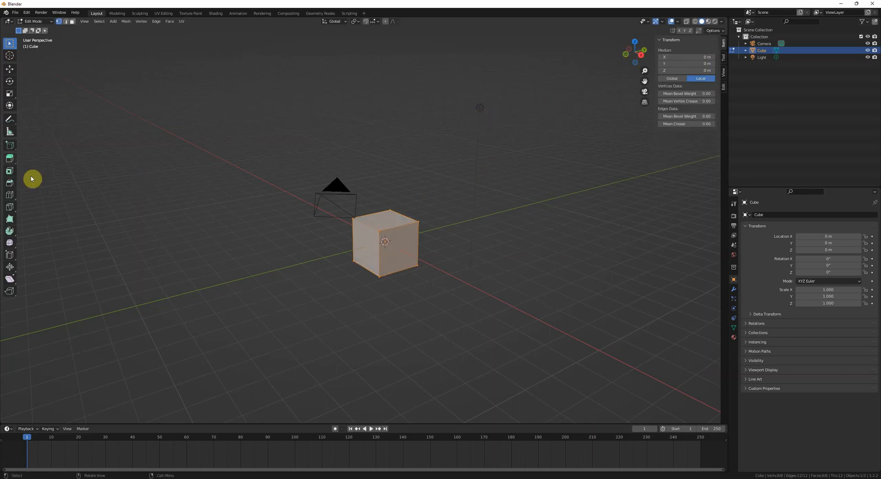
pyautogui.press('Tab')
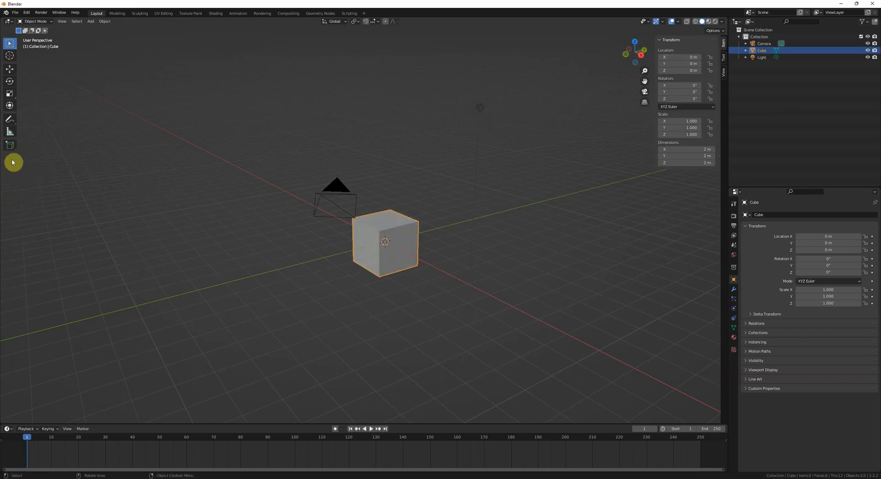
pyautogui.click(121, 260)
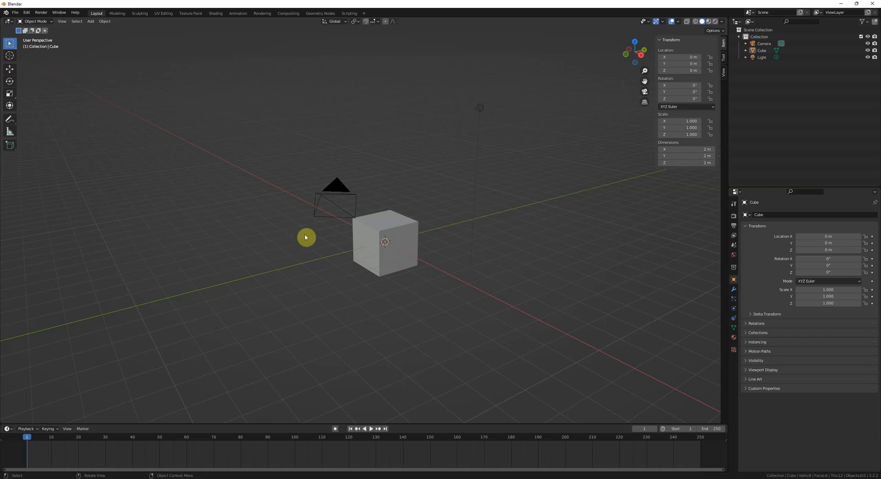
# - Review the editor type list and the Viewport Overlays and Viewport Shading options of the 3D Viewport
pyautogui.click(9, 22)
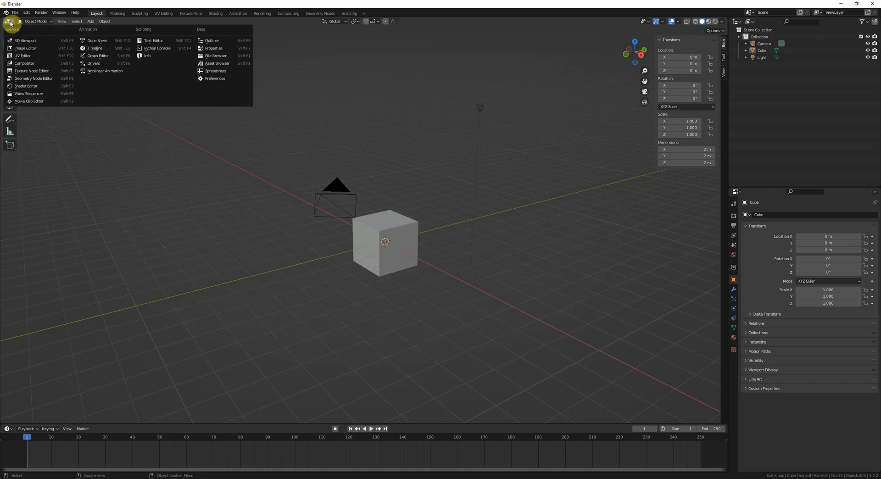
pyautogui.click(9, 21)
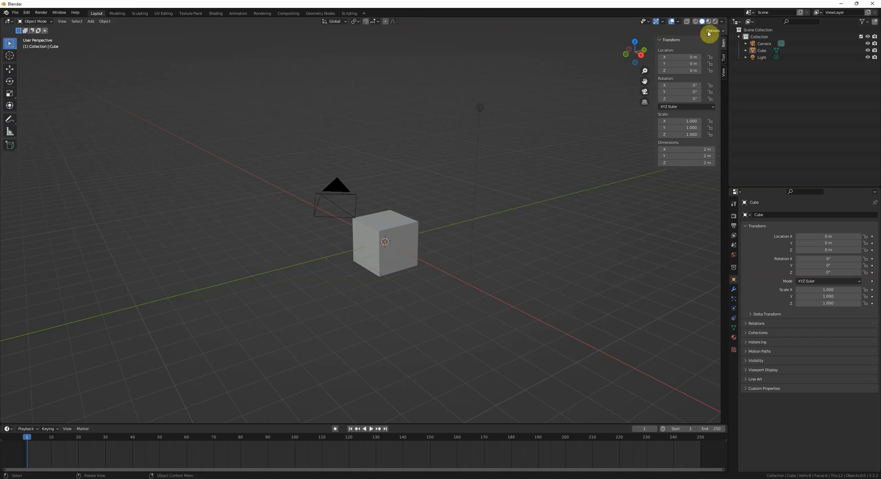
pyautogui.click(679, 22)
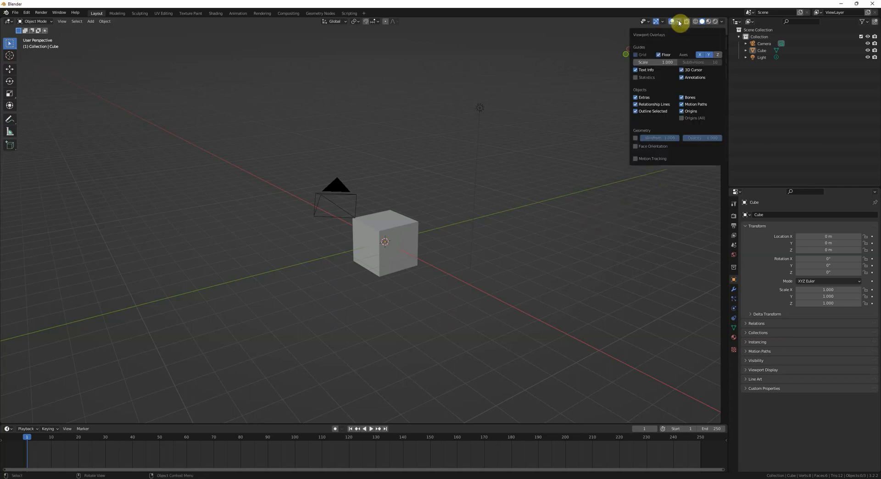
pyautogui.click(679, 22)
pyautogui.click(723, 21)
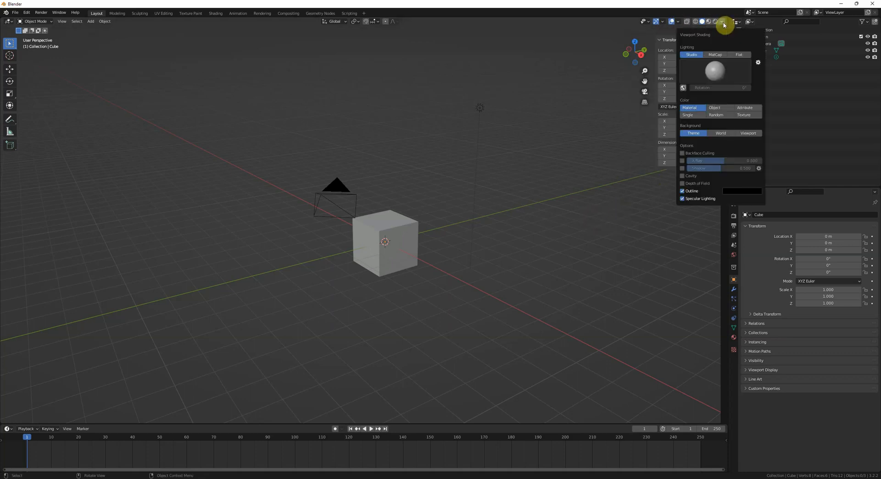
pyautogui.click(723, 24)
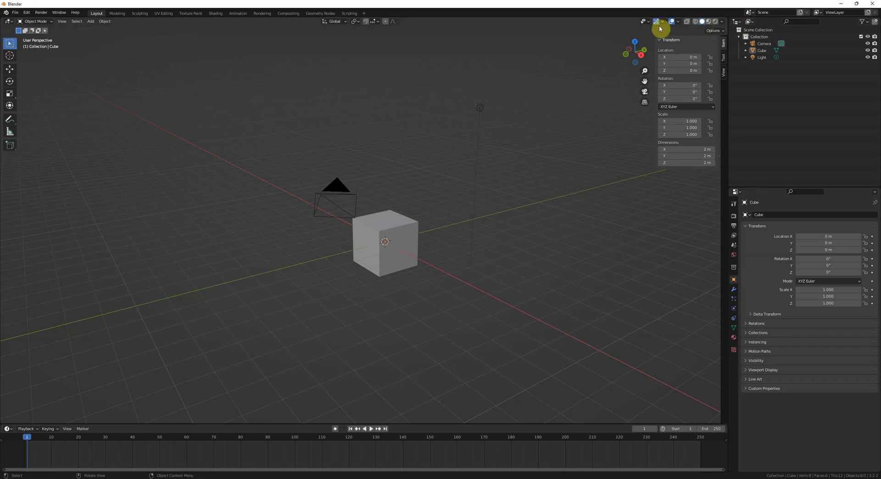
# - Hide the 3D Viewport's sidebar and show it again
pyautogui.moveTo(565, 225); pyautogui.dragTo(569, 222, button='middle')
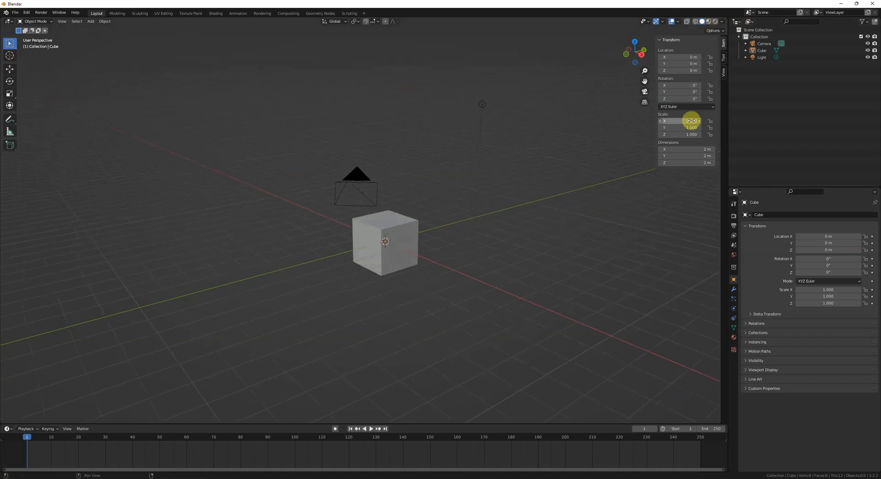
pyautogui.press('n')
pyautogui.press('n')
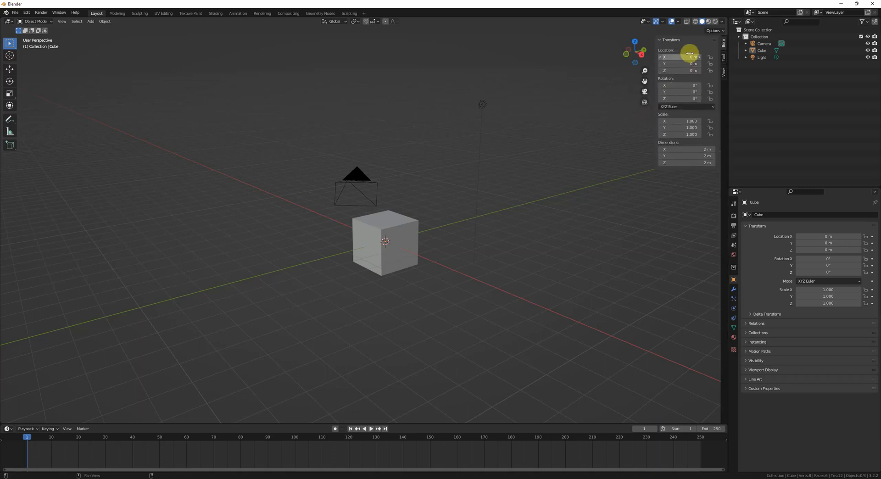
# - Select the cube, toggle Edit Mode on and off, and deselect the cube in Object Mode
pyautogui.click(402, 226)
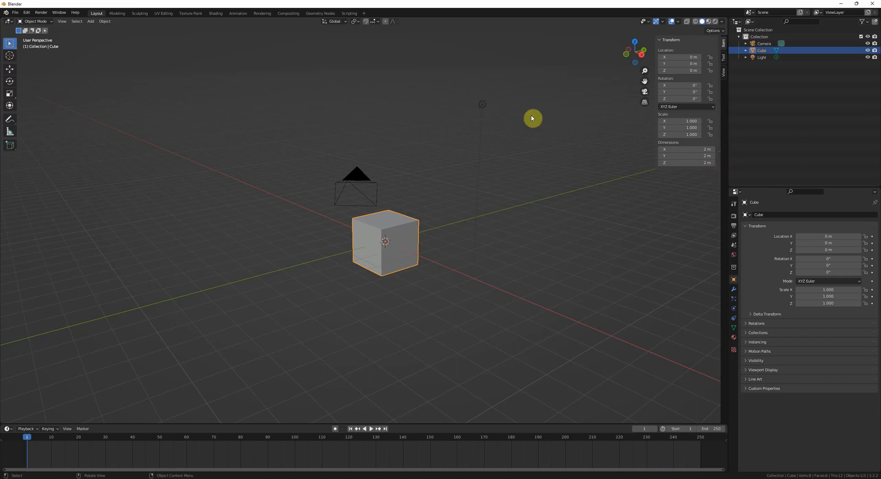
pyautogui.moveTo(642, 142); pyautogui.dragTo(590, 167, button='middle')
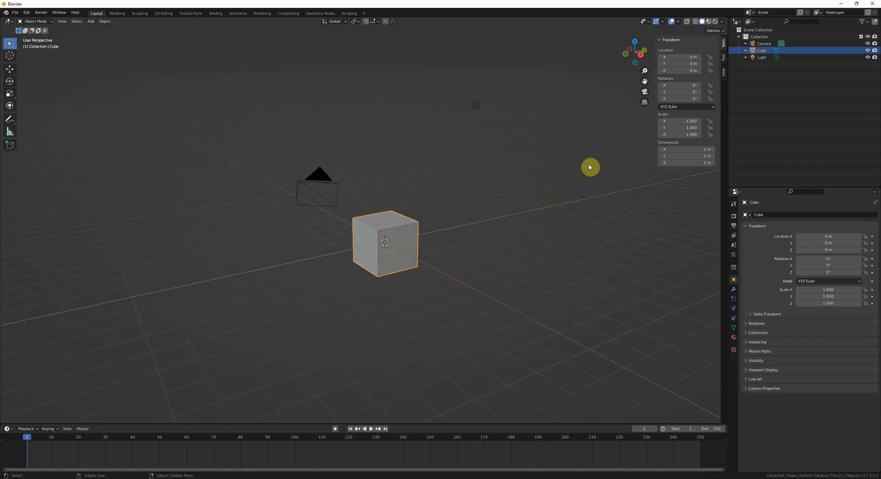
pyautogui.press('Tab')
pyautogui.press('Tab')
pyautogui.click(575, 198)
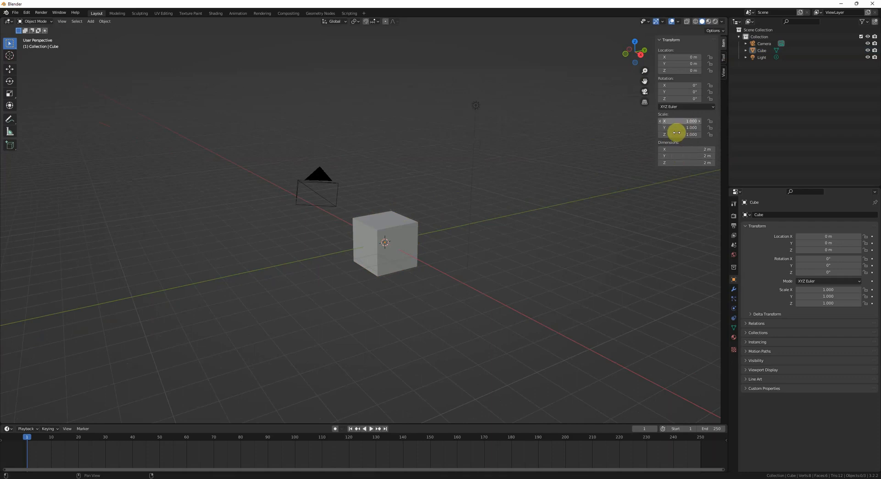
# - Examine the cube up close together with its scale and dimension values in the sidebar
pyautogui.keyDown('shift'); pyautogui.moveTo(504, 196); pyautogui.dragTo(485, 193, button='middle'); pyautogui.keyUp('shift')
pyautogui.scroll(3, 519, 179)
pyautogui.click(452, 206)
pyautogui.scroll(1, 461, 200)
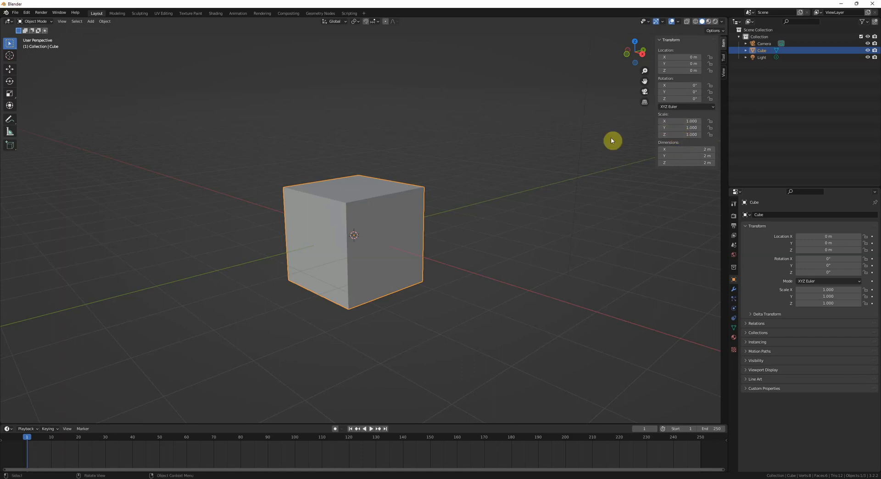
pyautogui.moveTo(592, 164); pyautogui.dragTo(586, 166, button='middle')
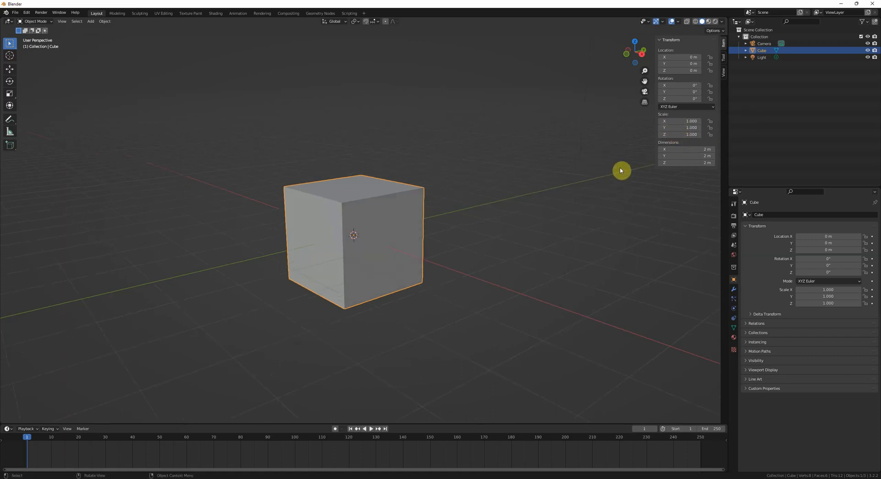
pyautogui.moveTo(472, 190); pyautogui.dragTo(478, 183, button='middle')
pyautogui.click(478, 183)
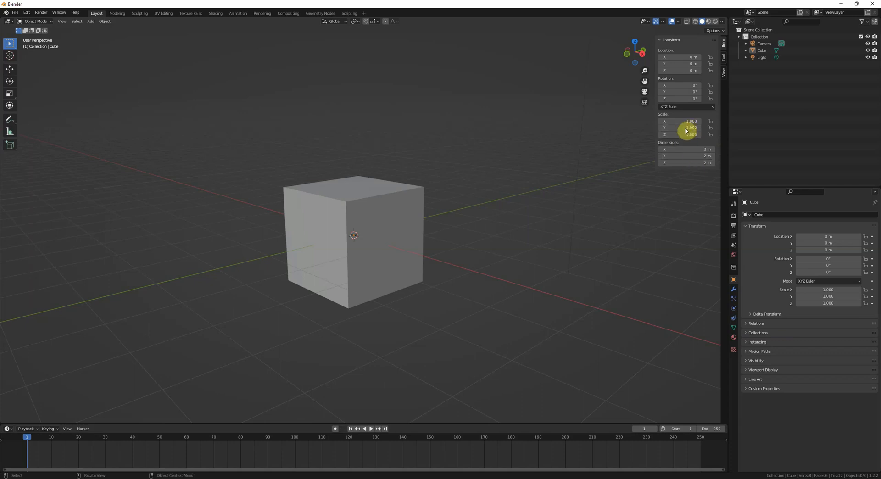
pyautogui.moveTo(639, 188); pyautogui.dragTo(555, 182, button='middle')
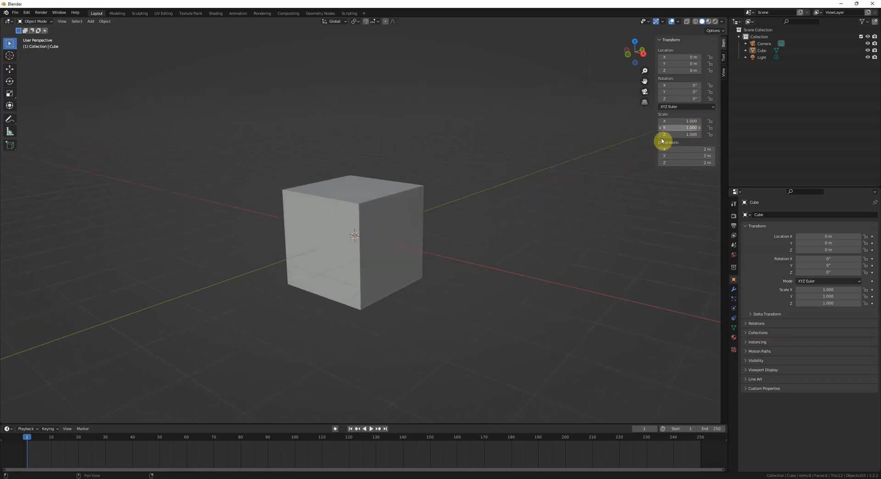
# - Select the cube and scale it up uniformly to about 2.018 on all axes
pyautogui.click(380, 202)
pyautogui.press('s')
pyautogui.click(507, 193)
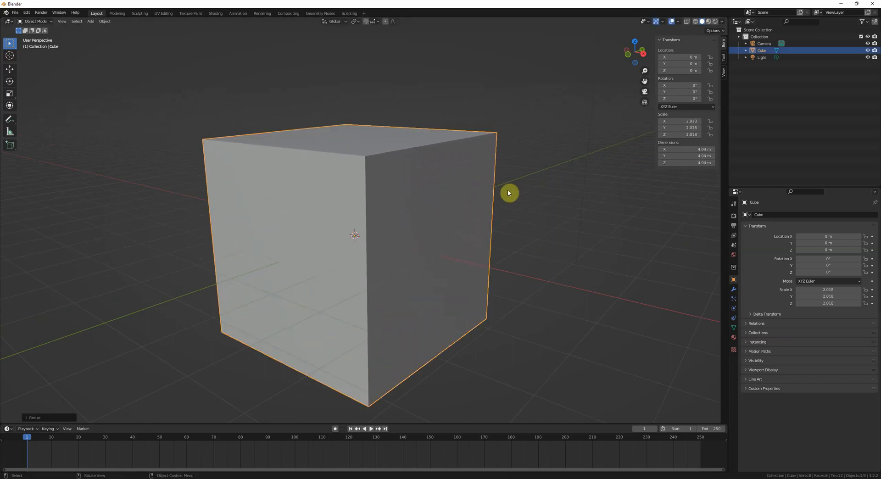
# - Apply the cube's scale so that its current size counts as scale 1.000
pyautogui.moveTo(651, 165); pyautogui.dragTo(571, 234, button='middle')
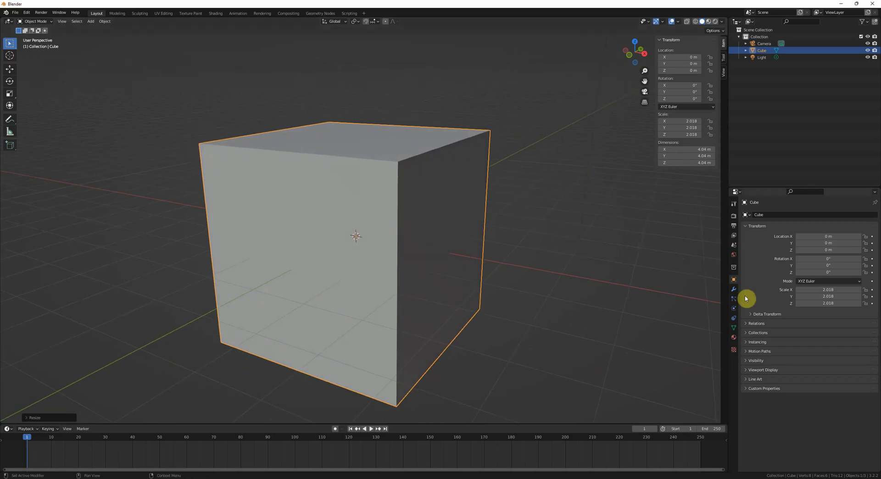
pyautogui.moveTo(643, 268); pyautogui.dragTo(639, 259, button='middle')
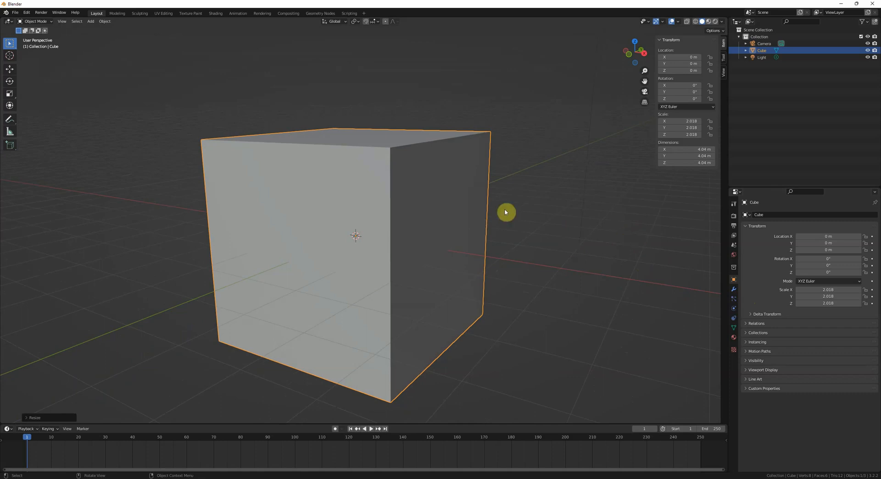
pyautogui.moveTo(526, 220); pyautogui.dragTo(533, 230, button='middle')
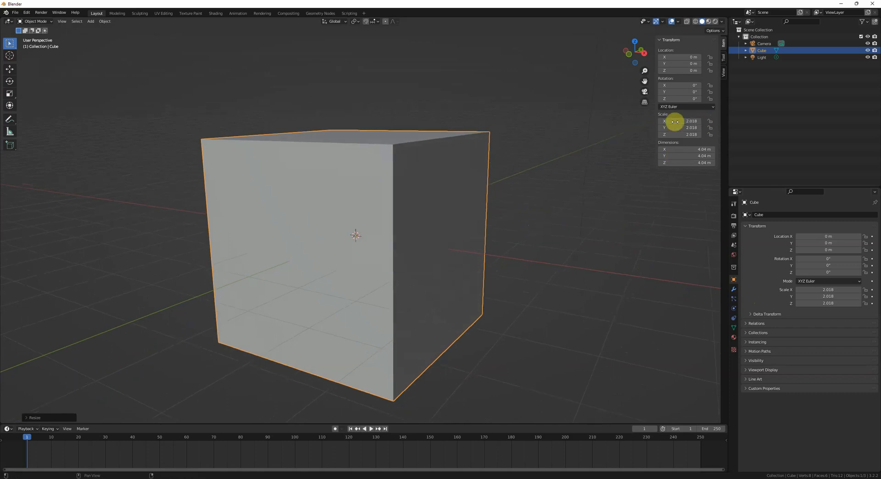
pyautogui.moveTo(477, 217); pyautogui.dragTo(517, 198, button='middle')
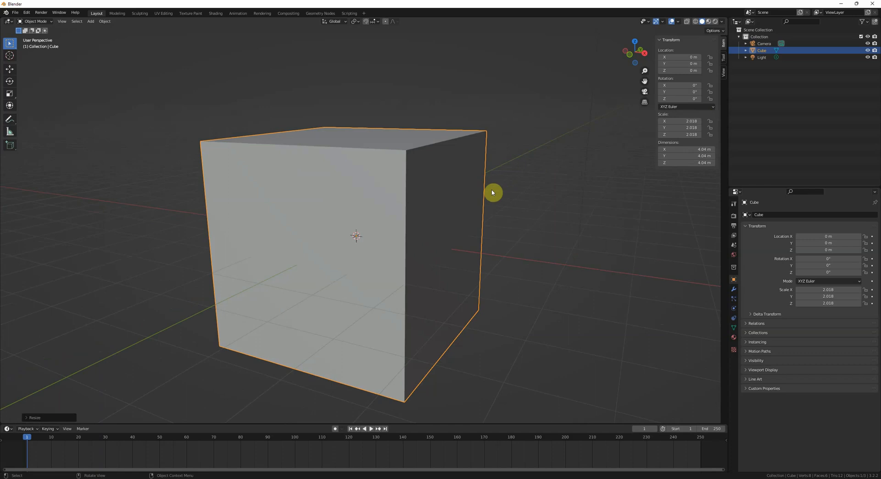
pyautogui.hotkey('ctrl', 'a')
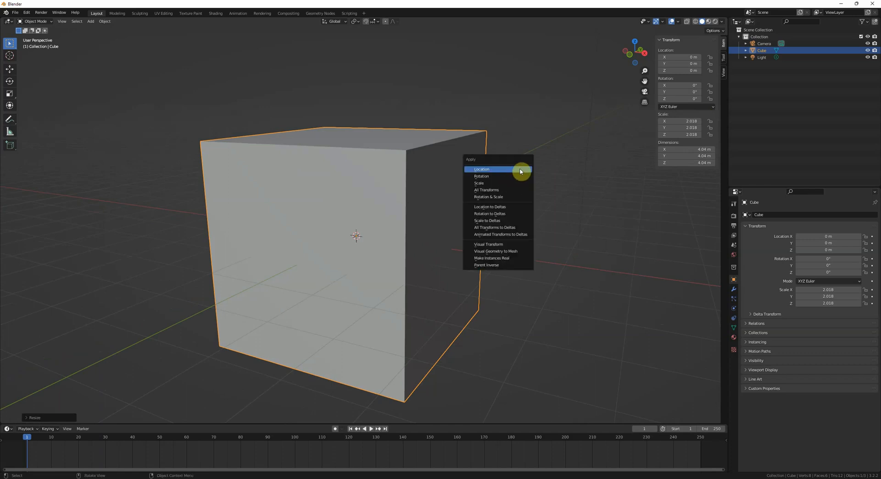
pyautogui.click(493, 183)
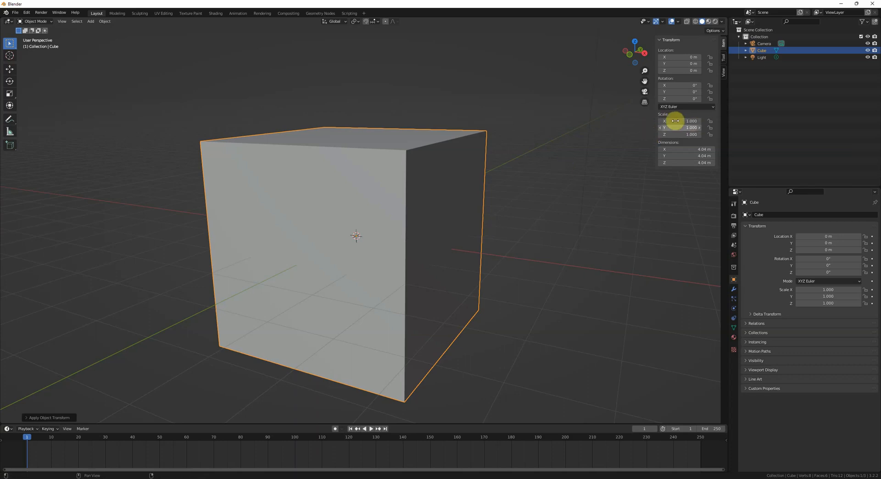
pyautogui.moveTo(472, 185); pyautogui.dragTo(481, 181, button='middle')
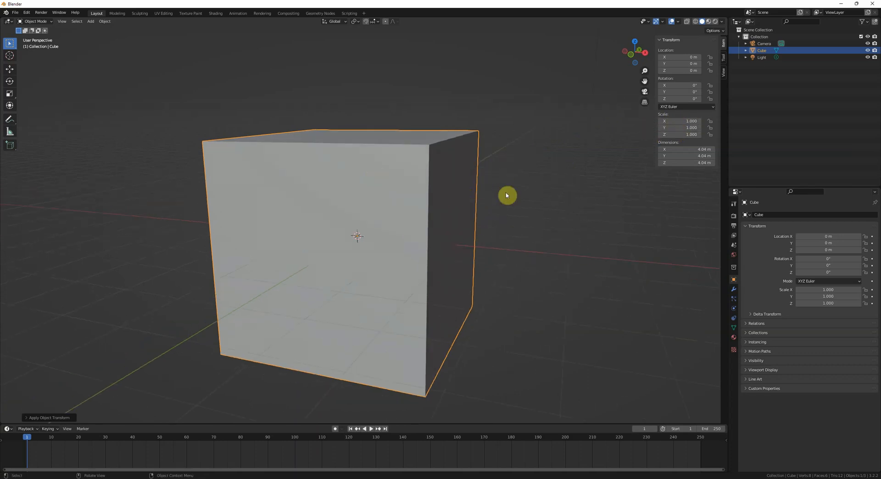
pyautogui.moveTo(535, 172); pyautogui.dragTo(519, 180, button='middle')
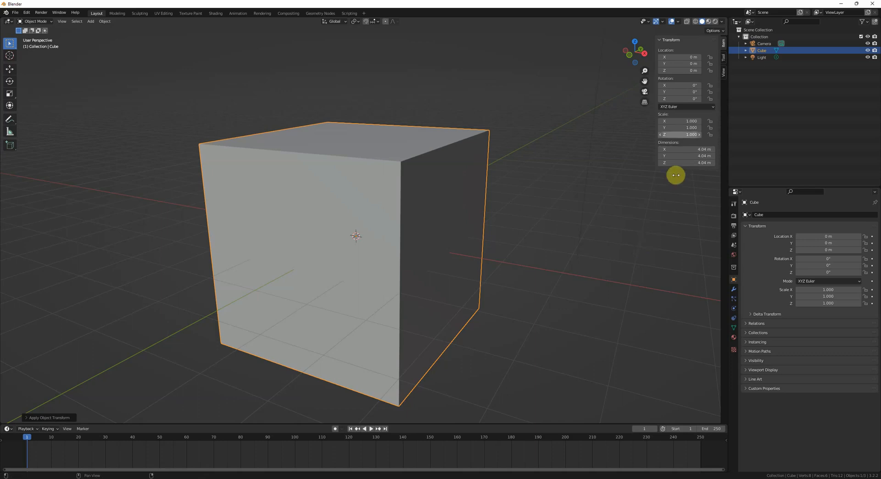
# - Reselect the cube and scale it up uniformly to about 1.641 on all axes
pyautogui.click(617, 163)
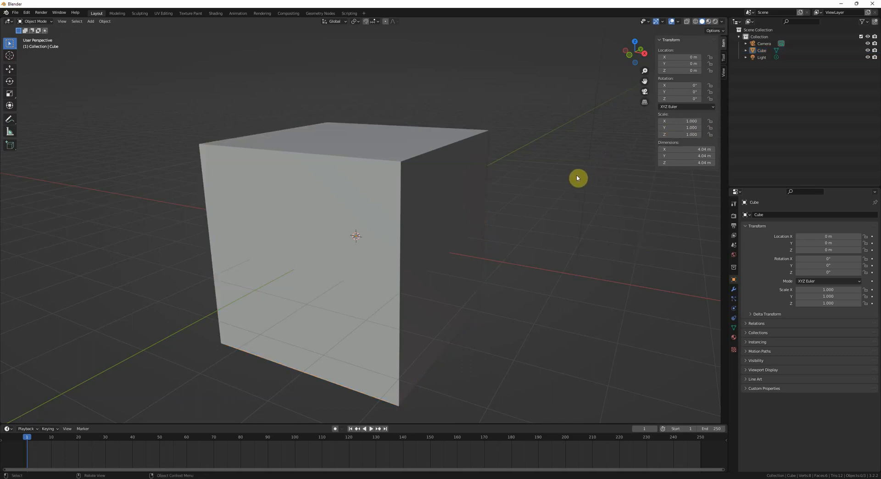
pyautogui.moveTo(602, 188); pyautogui.dragTo(541, 197, button='middle')
pyautogui.click(468, 176)
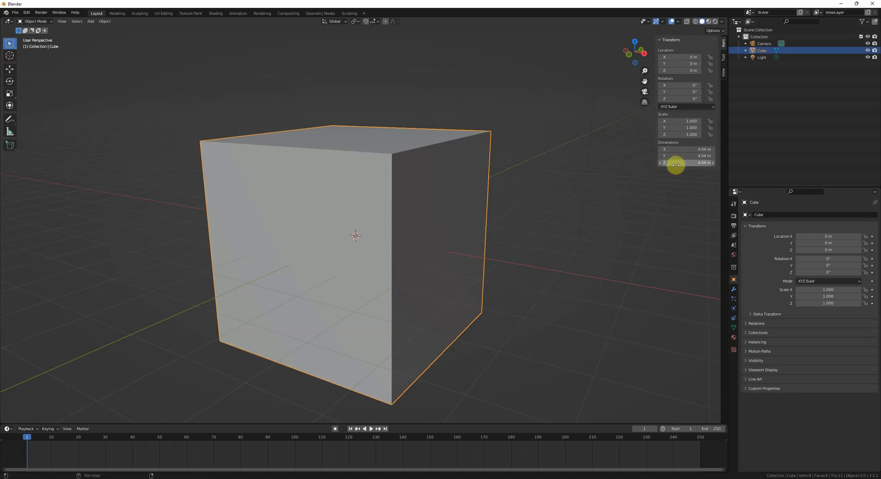
pyautogui.moveTo(486, 177); pyautogui.dragTo(509, 171, button='middle')
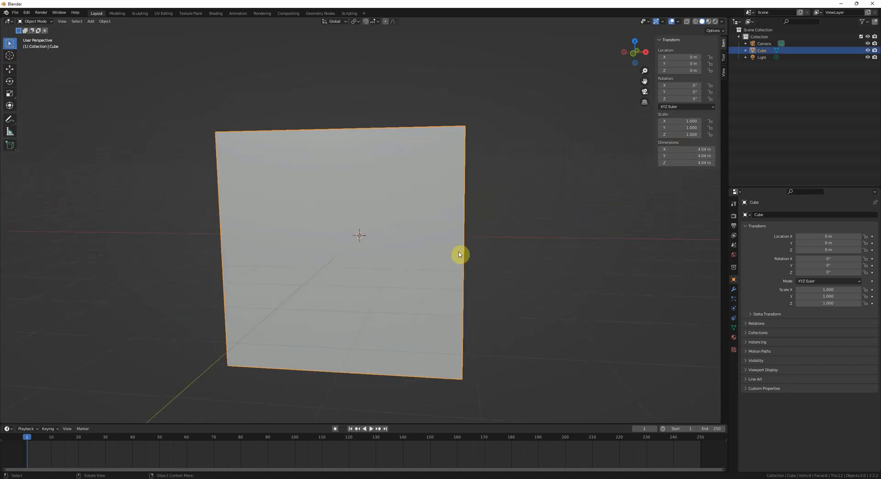
pyautogui.press('s')
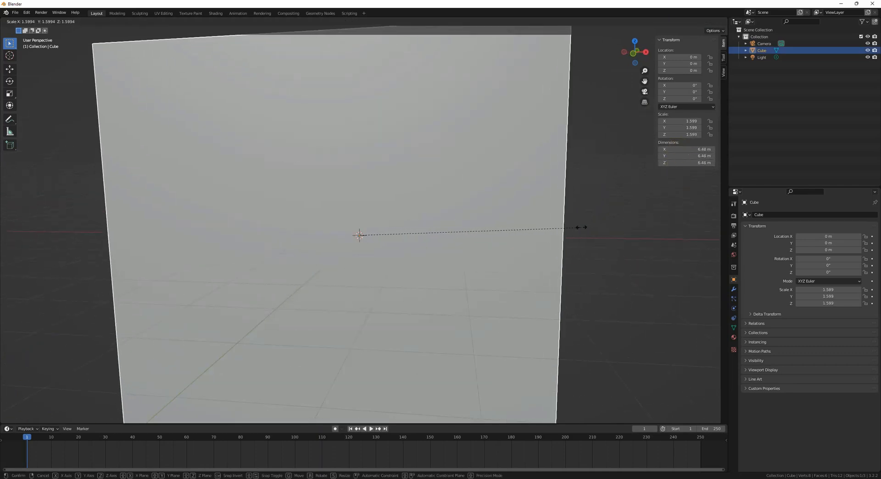
pyautogui.click(587, 230)
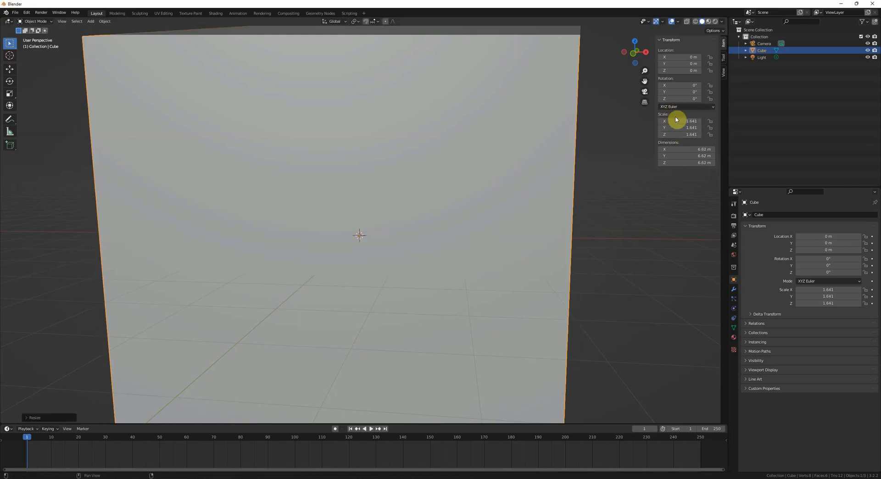
pyautogui.scroll(-4, 585, 216)
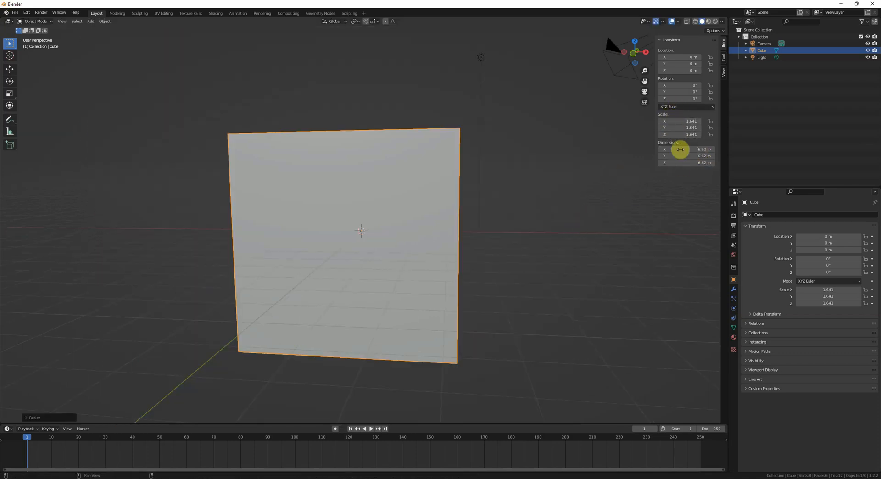
pyautogui.moveTo(683, 143); pyautogui.dragTo(574, 200, button='middle')
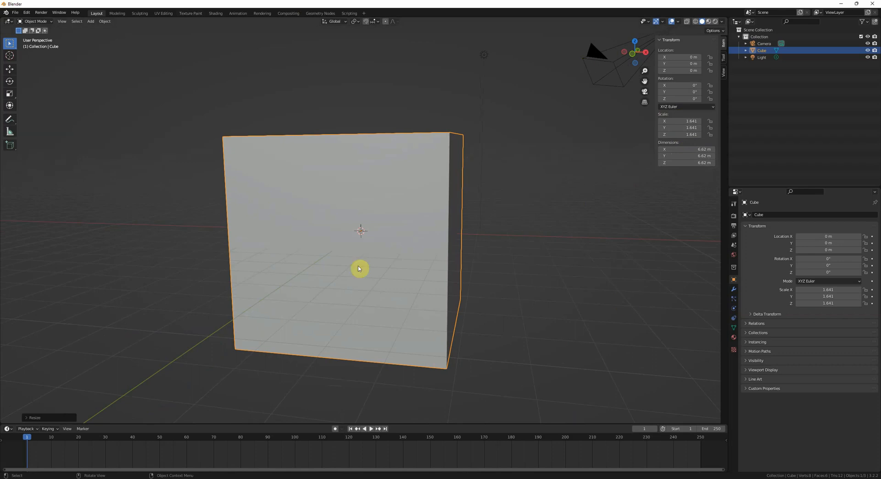
pyautogui.moveTo(363, 205); pyautogui.dragTo(502, 251, button='middle')
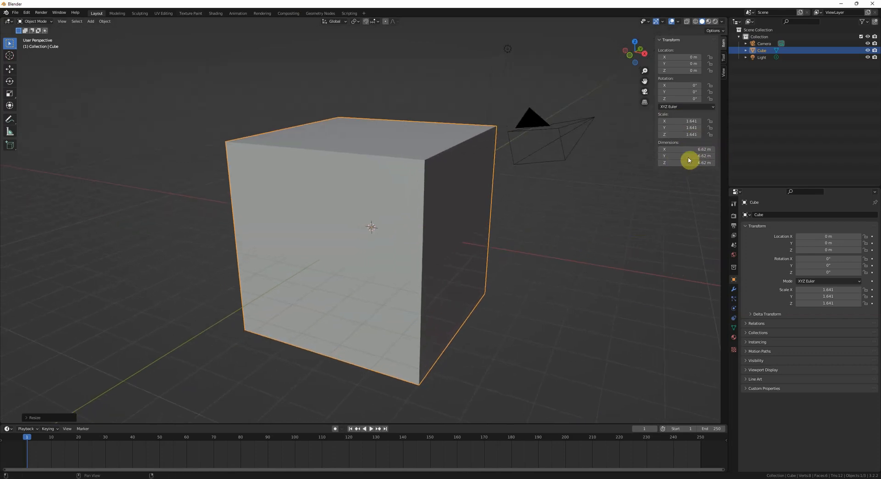
# - Show the scene's unit settings in the properties and deselect the cube
pyautogui.click(734, 246)
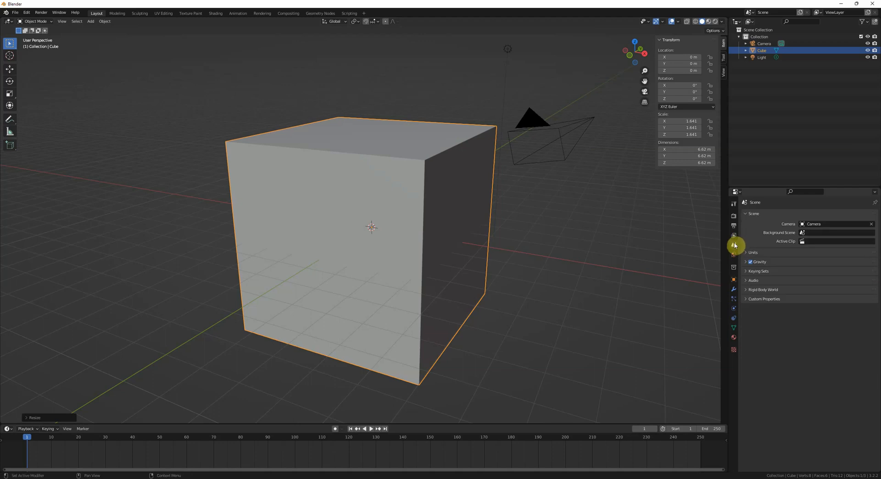
pyautogui.click(748, 253)
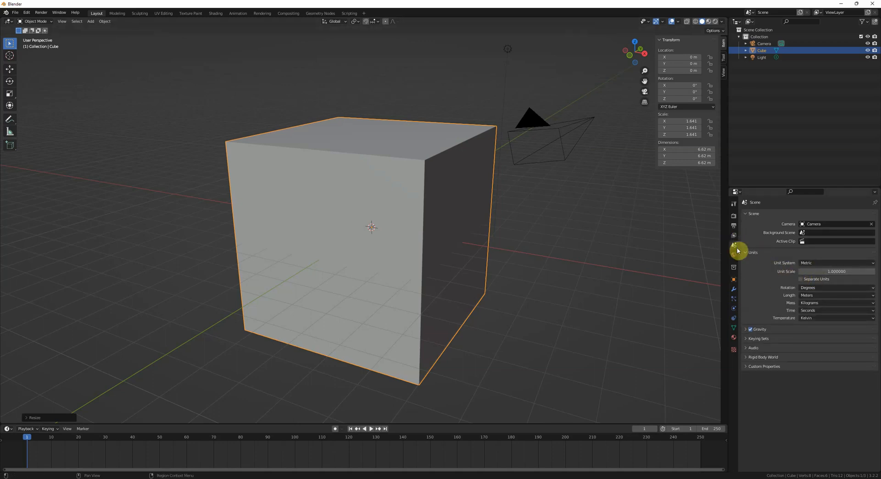
pyautogui.moveTo(506, 253); pyautogui.dragTo(536, 241, button='middle')
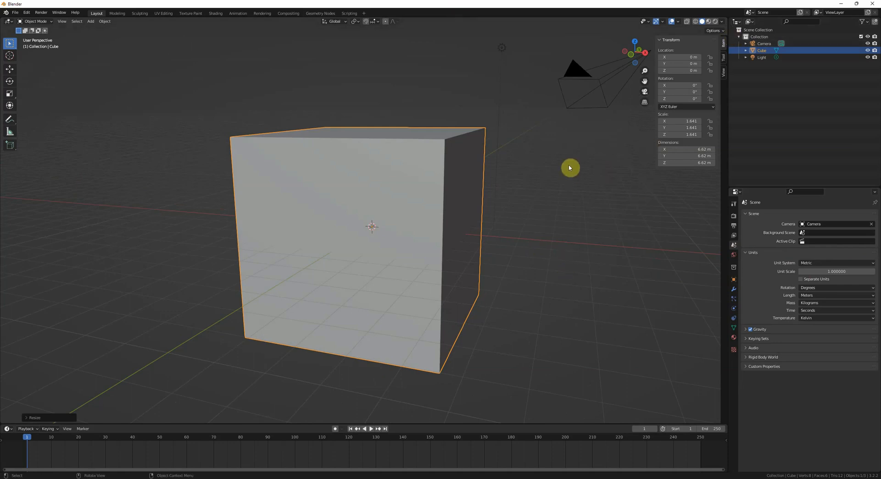
pyautogui.moveTo(569, 166); pyautogui.dragTo(567, 165, button='middle')
pyautogui.click(519, 129)
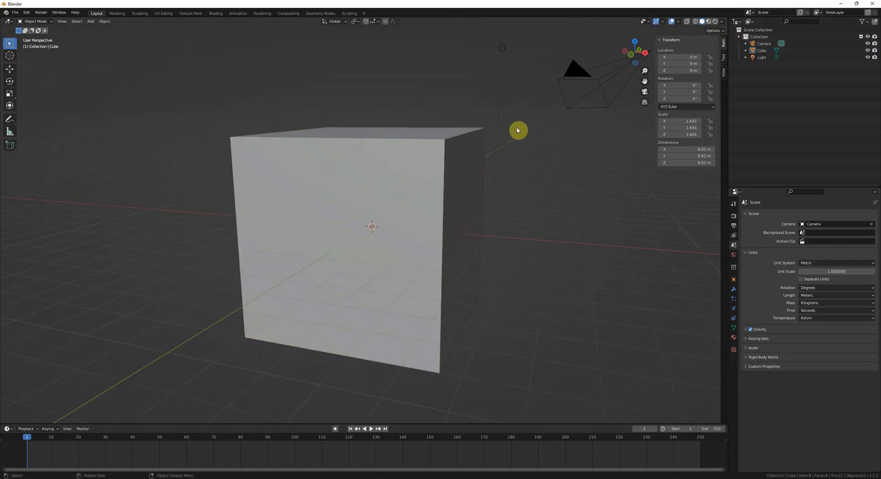
# - Review the available editor types and the Outliner's display modes, keeping the Outliner in View Layer mode
pyautogui.click(736, 21)
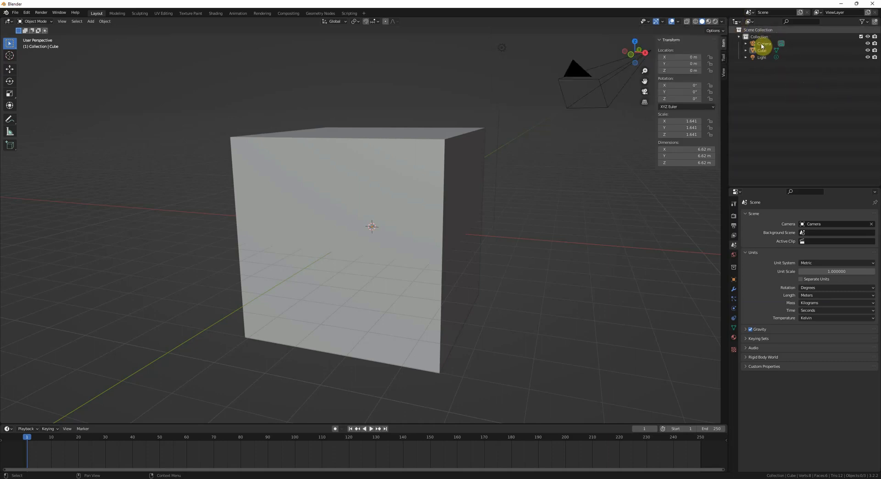
pyautogui.click(737, 22)
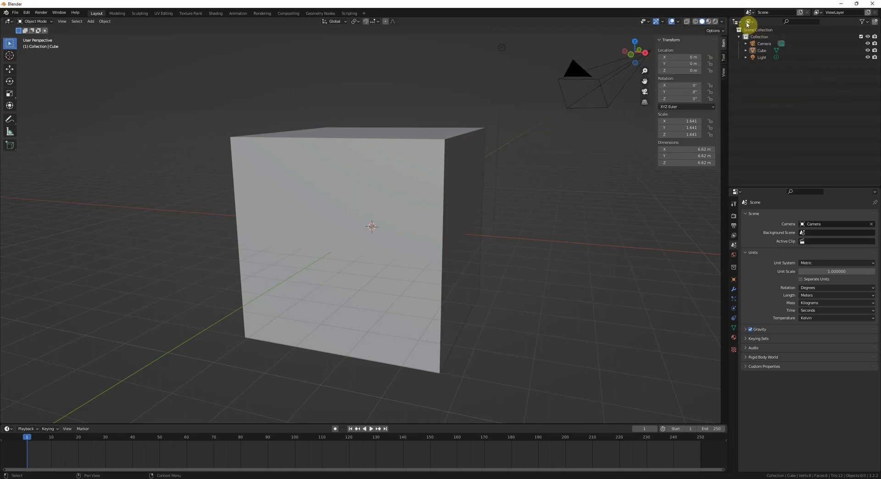
pyautogui.click(736, 22)
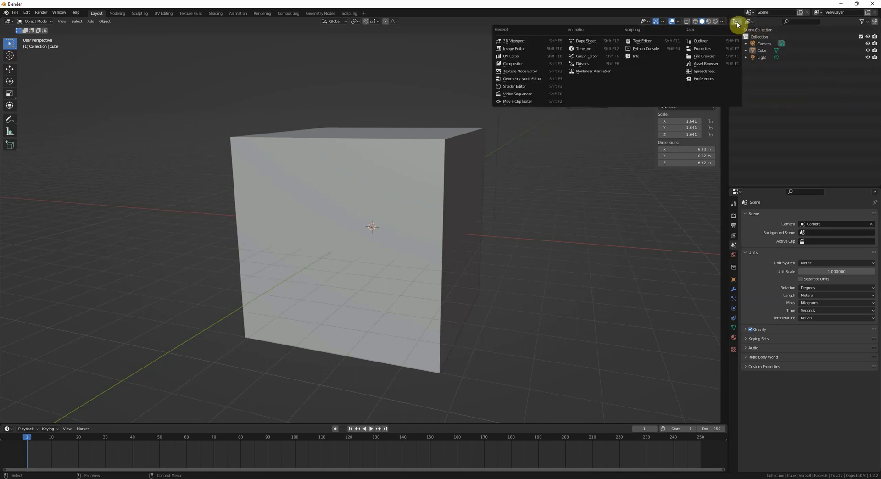
pyautogui.click(707, 42)
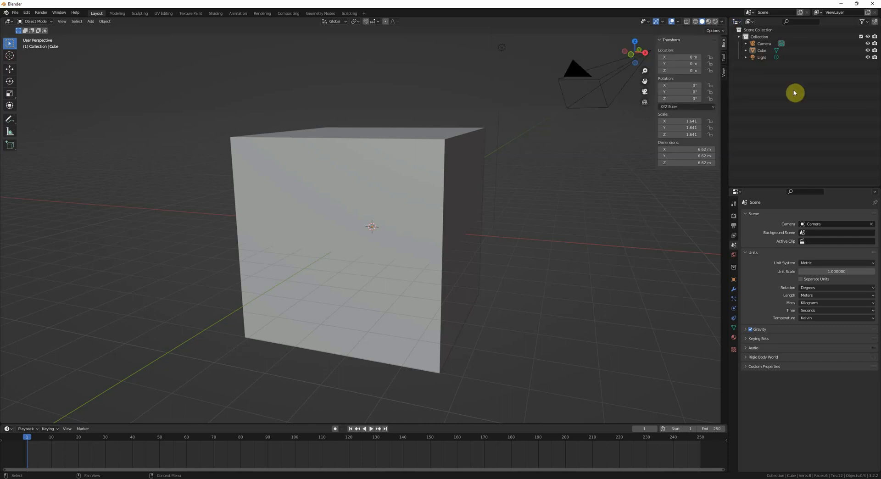
pyautogui.click(750, 22)
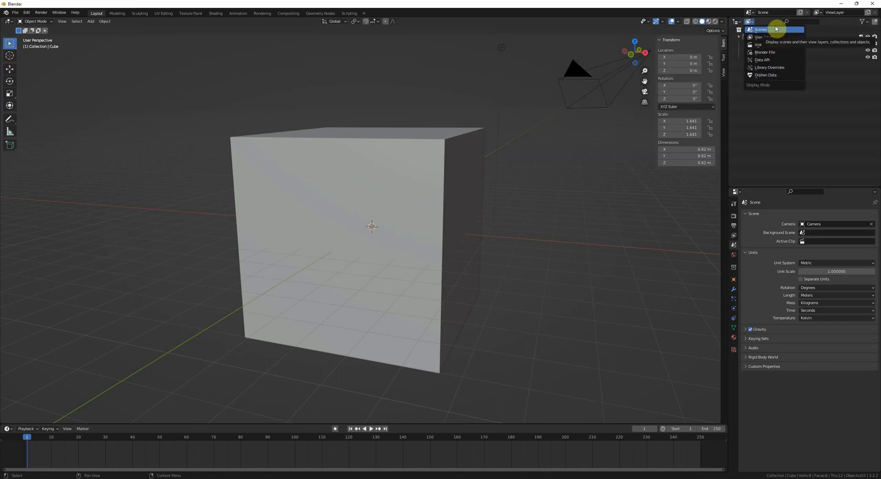
pyautogui.click(749, 23)
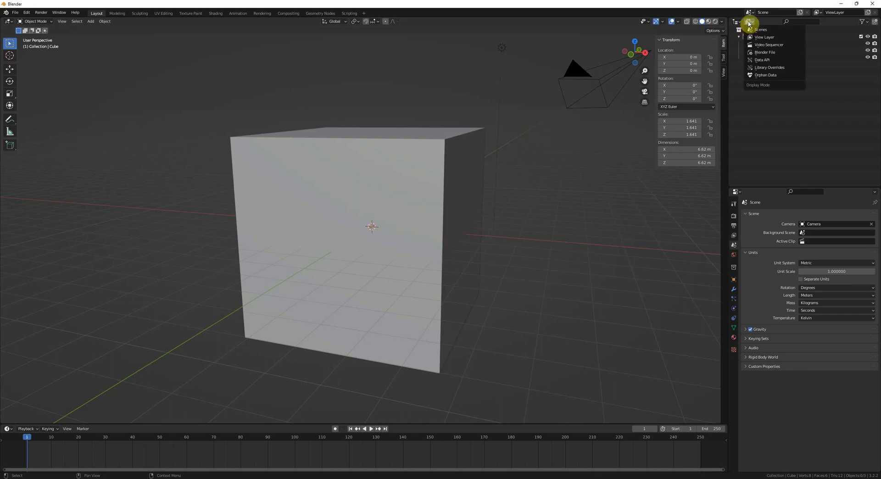
pyautogui.click(780, 37)
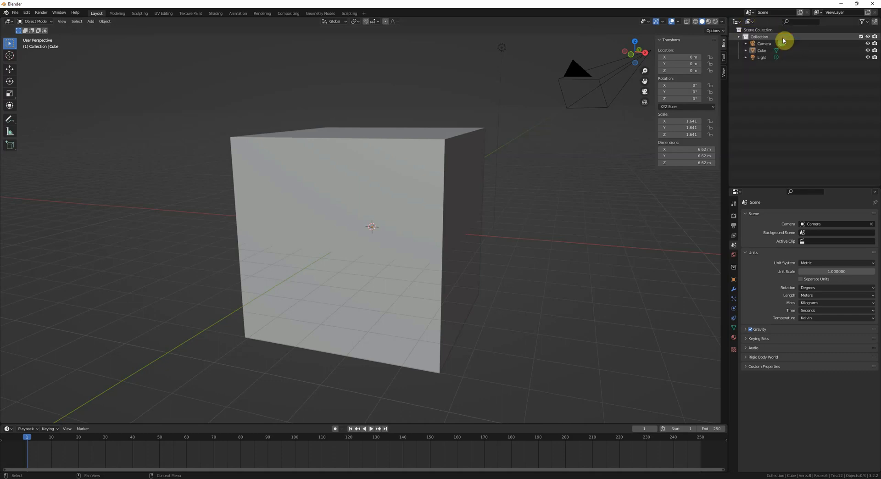
# - Widen the Outliner area and examine its Scenes display mode before restoring the View Layer mode
pyautogui.moveTo(728, 41); pyautogui.dragTo(660, 40)
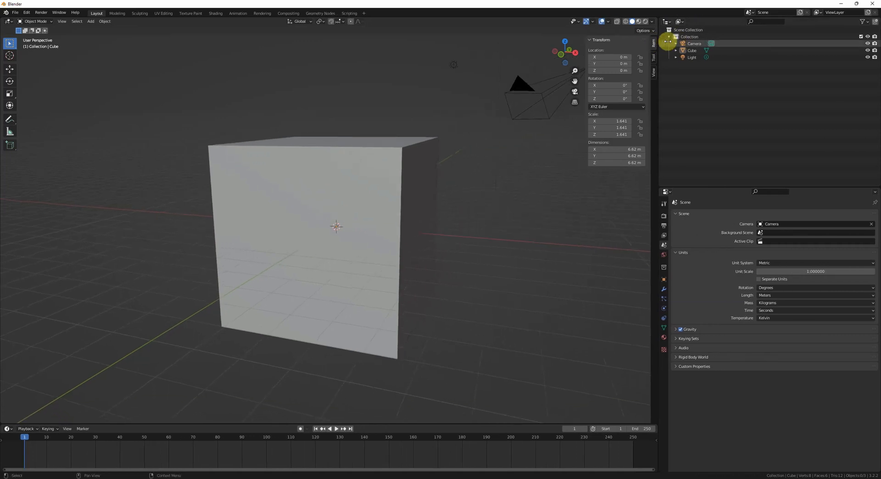
pyautogui.click(679, 22)
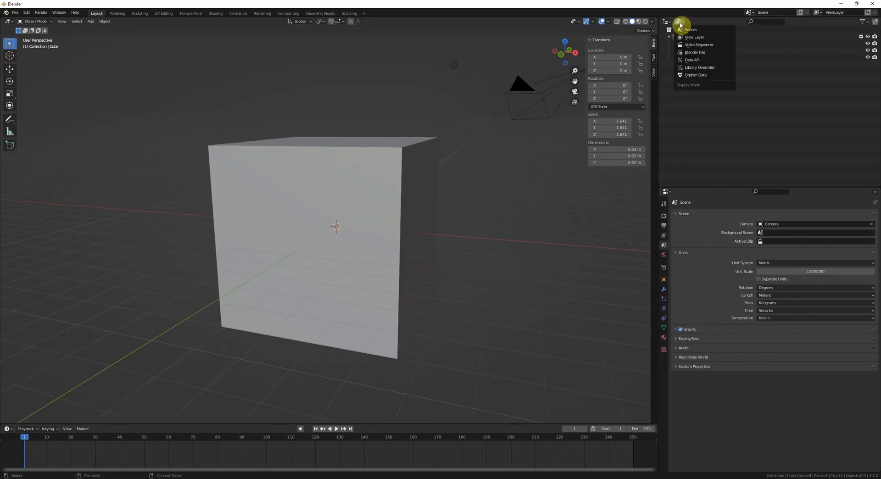
pyautogui.click(707, 29)
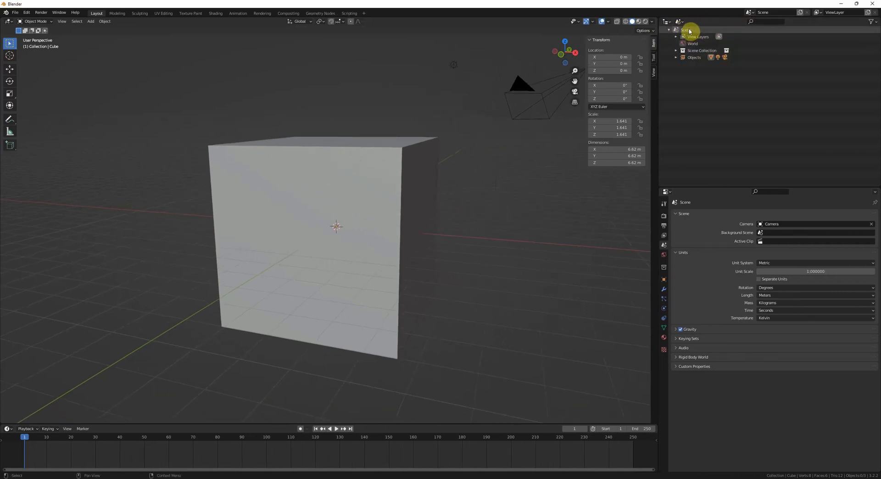
pyautogui.click(689, 30)
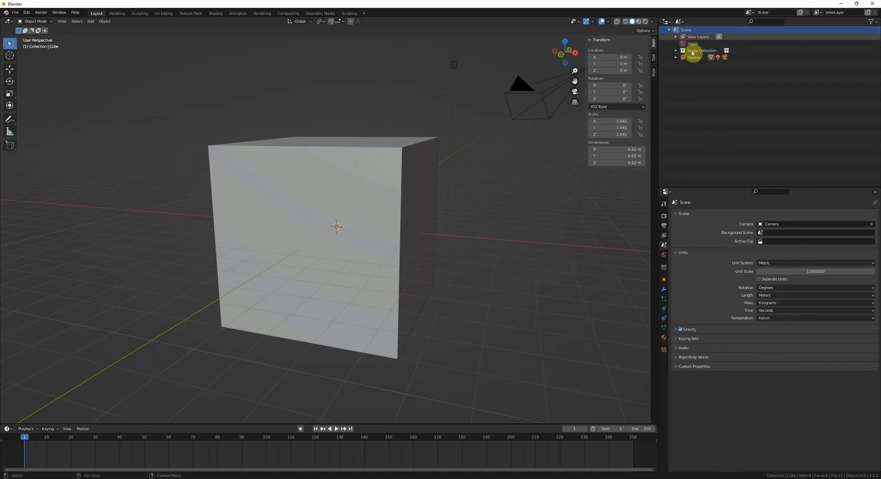
pyautogui.click(697, 73)
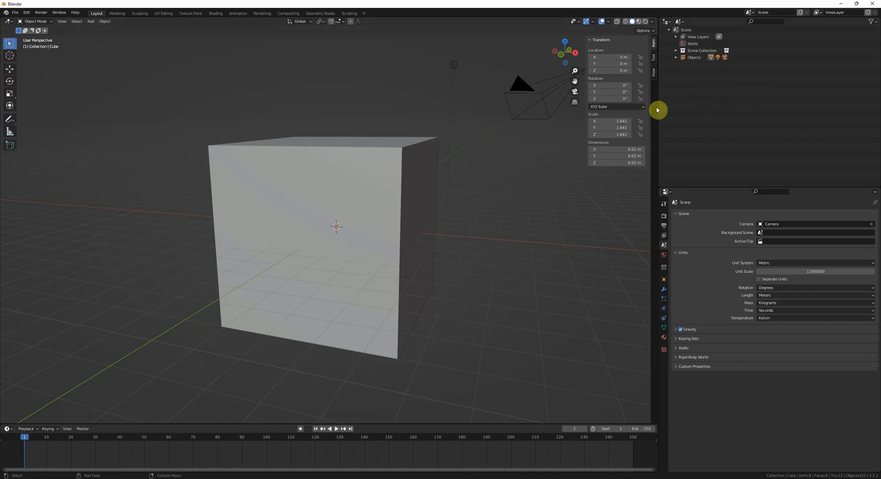
pyautogui.click(679, 22)
pyautogui.click(684, 36)
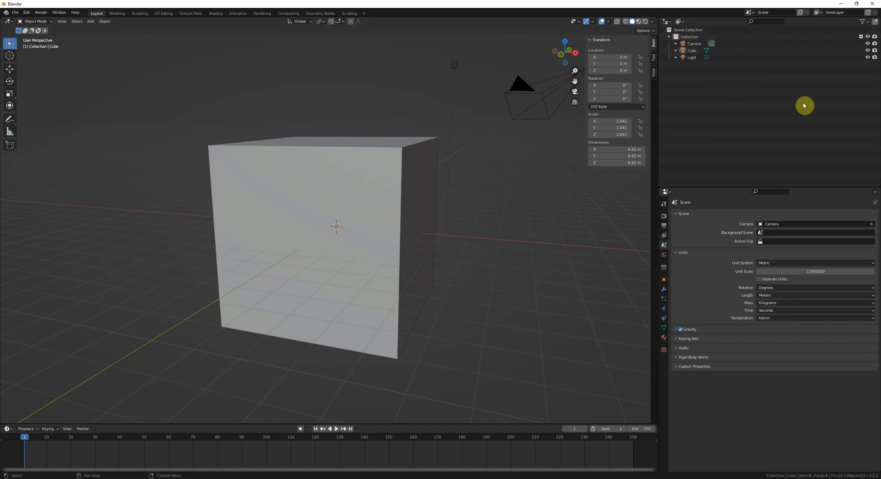
# - Examine the file's data in the Outliner's Blender File display mode, expanding the Collections and Meshes categories
pyautogui.click(680, 22)
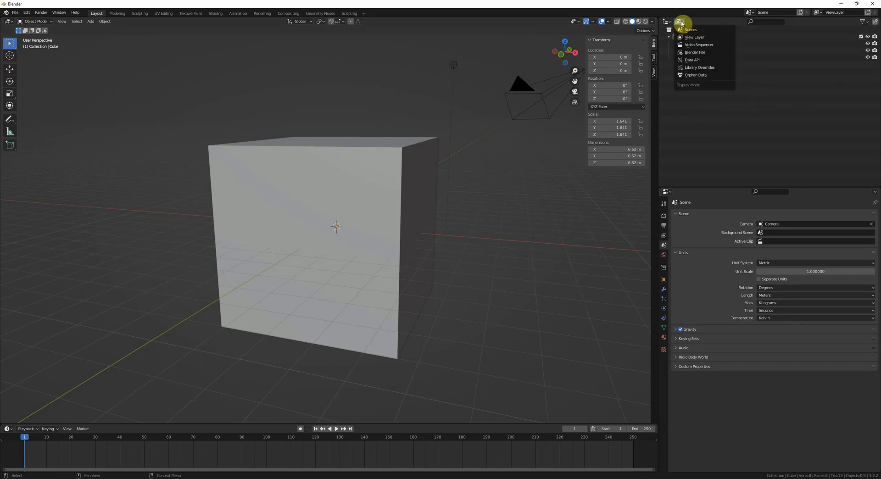
pyautogui.click(717, 55)
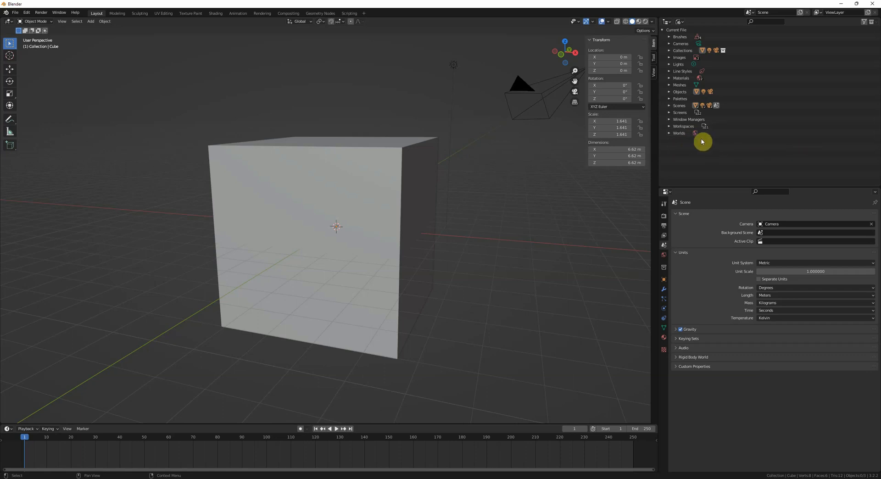
pyautogui.click(668, 51)
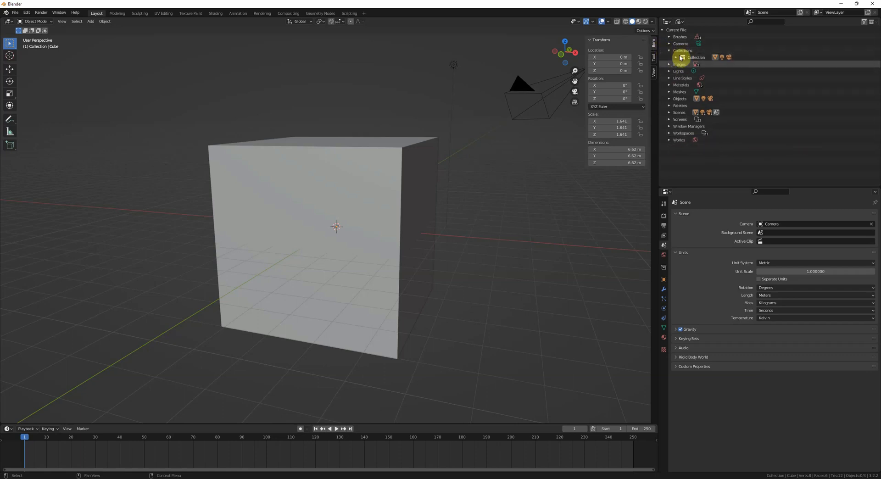
pyautogui.click(669, 92)
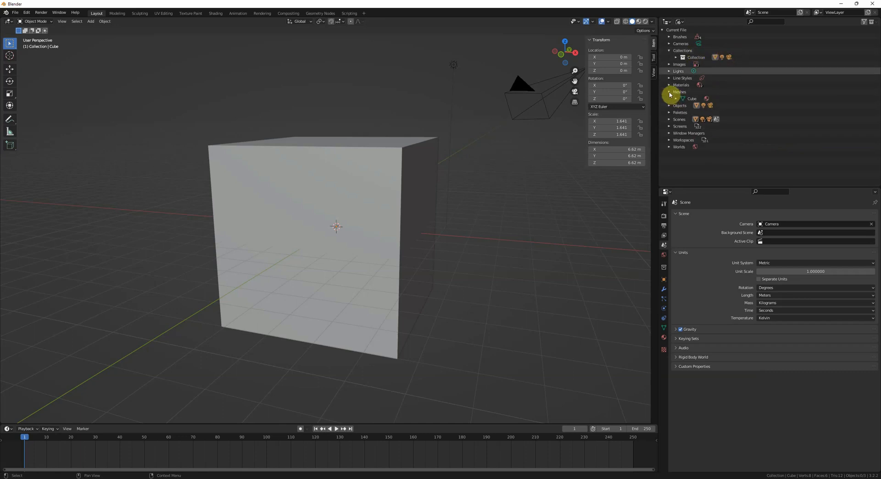
# - Switch the Outliner's display mode to Orphan Data to list the unused data-blocks
pyautogui.click(679, 22)
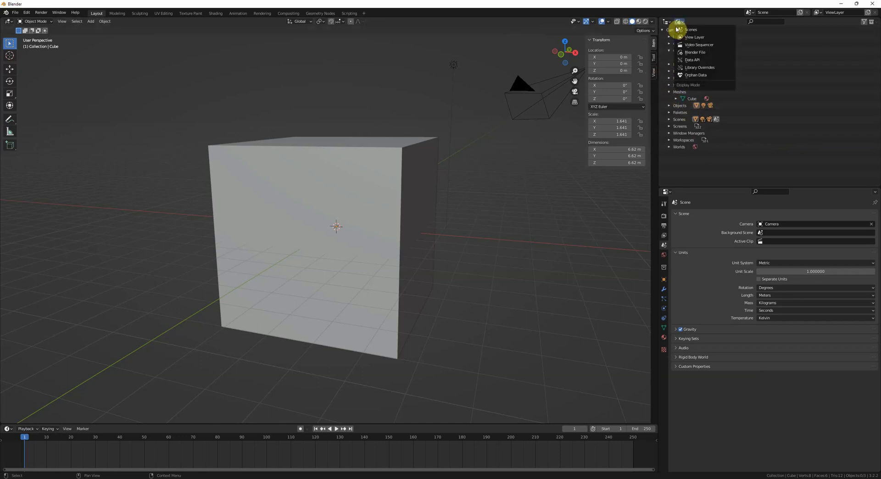
pyautogui.click(707, 75)
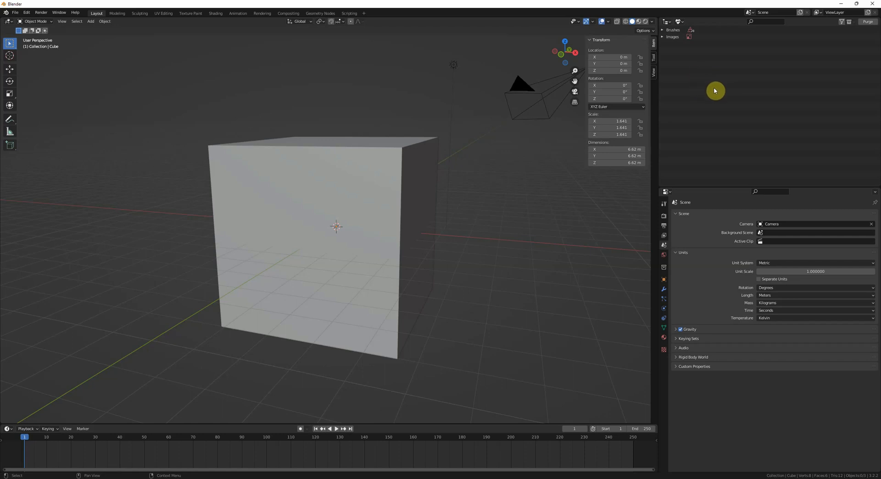
pyautogui.click(683, 22)
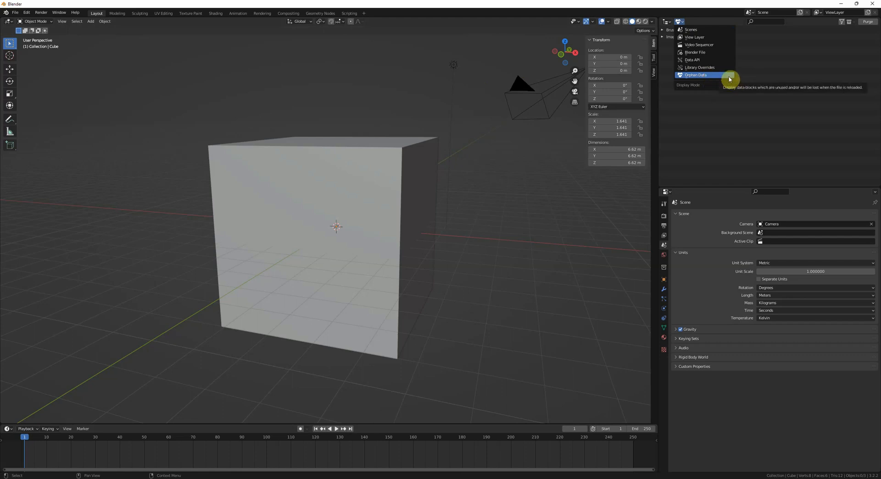
pyautogui.click(705, 75)
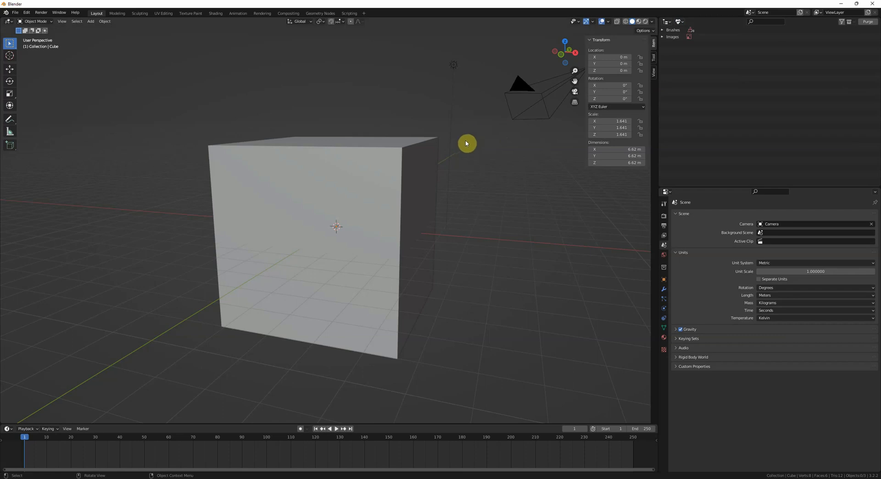
pyautogui.moveTo(457, 144); pyautogui.dragTo(475, 151, button='middle')
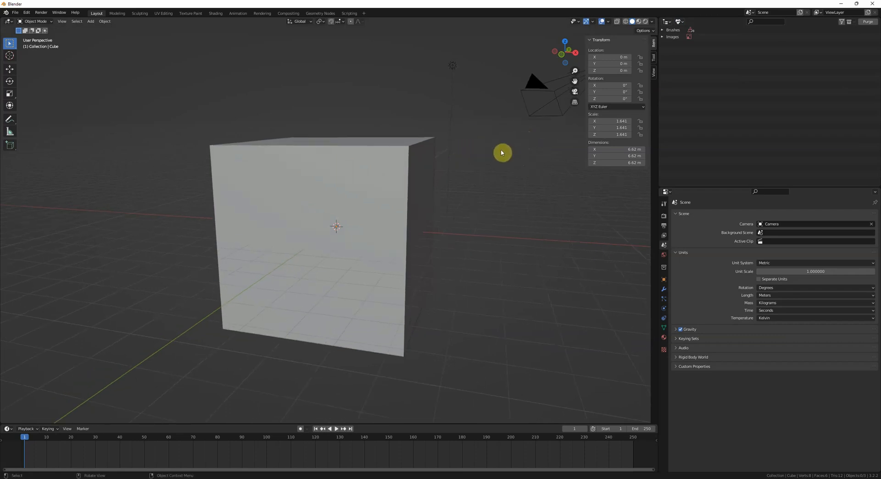
pyautogui.click(679, 21)
# - Purge the orphaned data-blocks from the file
pyautogui.scroll(-3, 462, 120)
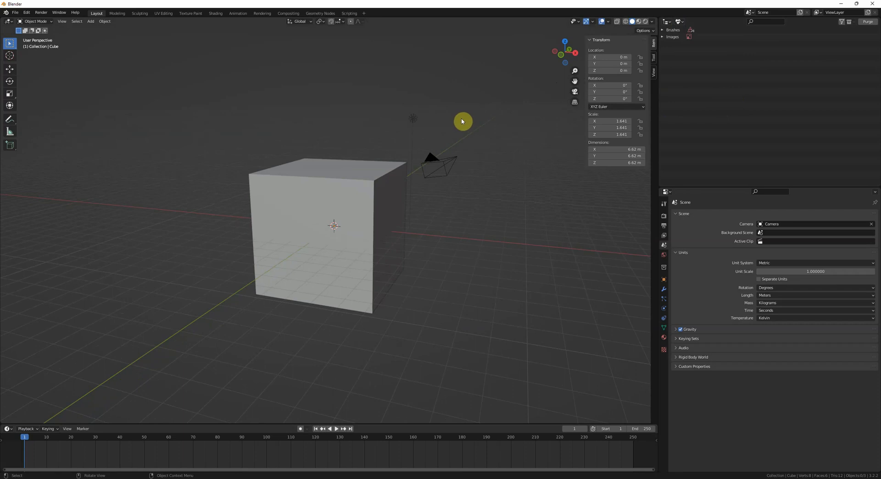
pyautogui.moveTo(462, 121); pyautogui.dragTo(464, 122, button='middle')
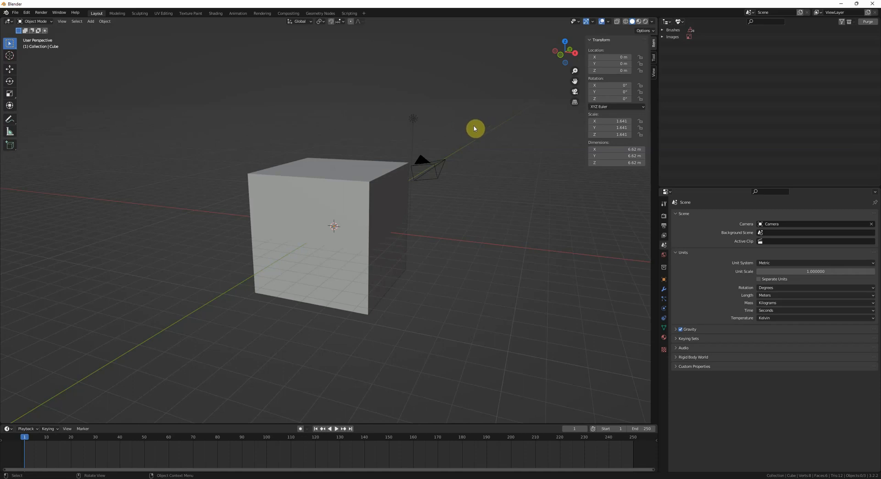
pyautogui.moveTo(474, 131); pyautogui.dragTo(477, 131, button='middle')
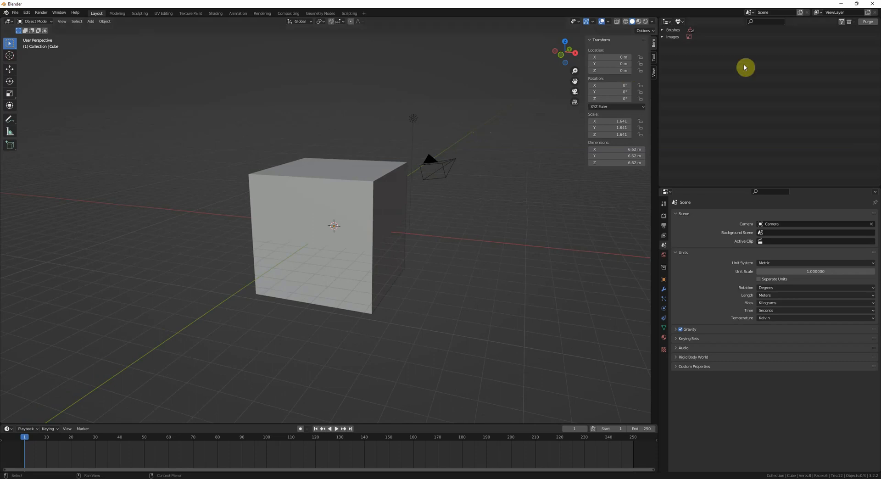
pyautogui.moveTo(481, 107); pyautogui.dragTo(487, 106, button='middle')
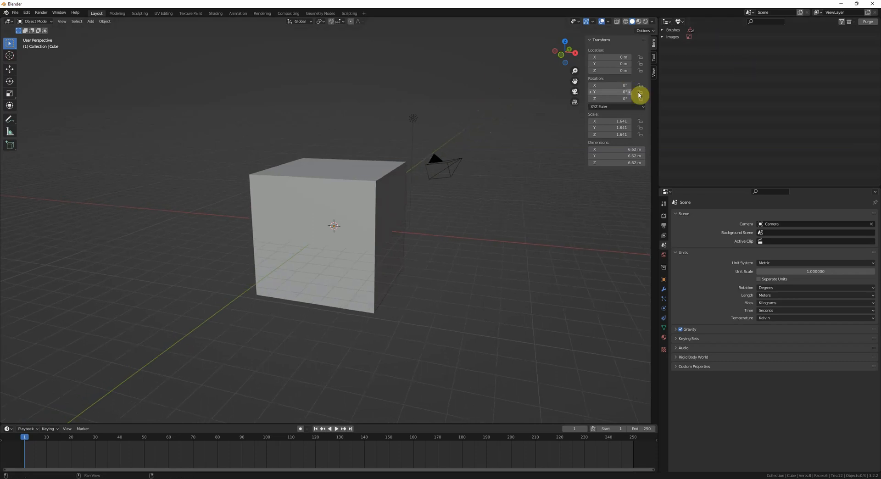
pyautogui.click(860, 23)
pyautogui.click(865, 24)
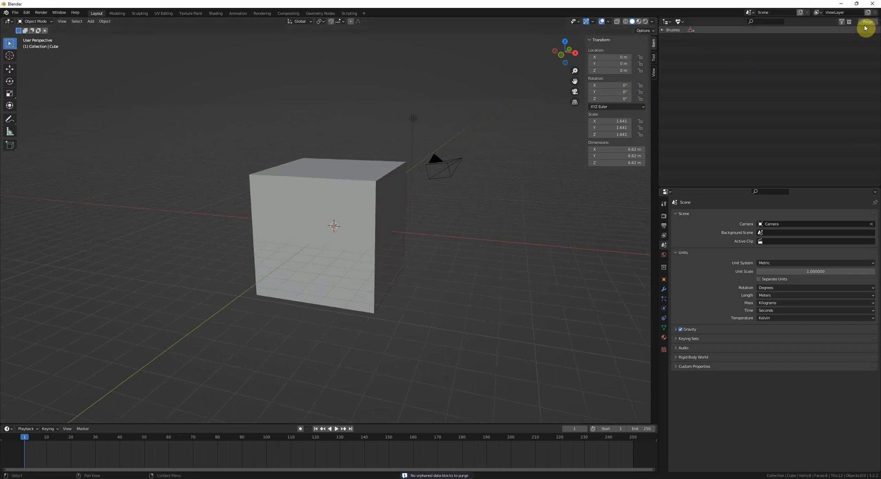
pyautogui.moveTo(444, 143); pyautogui.dragTo(453, 133, button='middle')
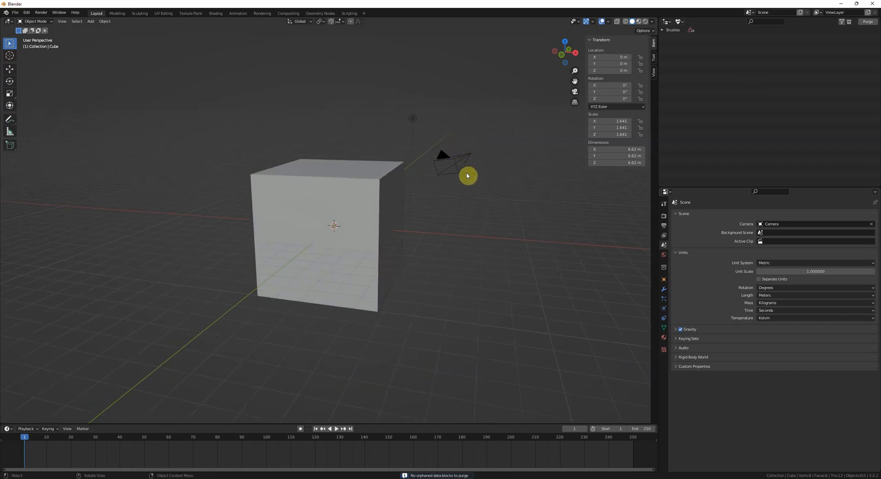
pyautogui.moveTo(493, 117); pyautogui.dragTo(499, 118, button='middle')
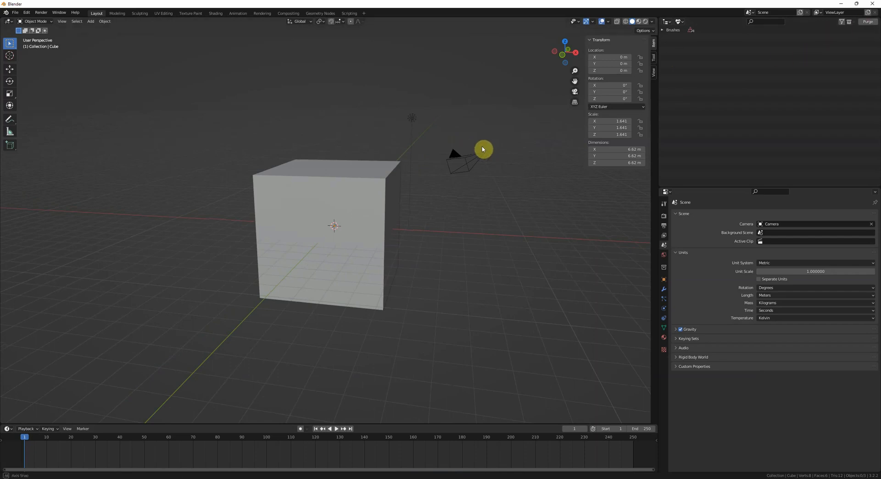
pyautogui.moveTo(488, 148); pyautogui.dragTo(489, 158, button='middle')
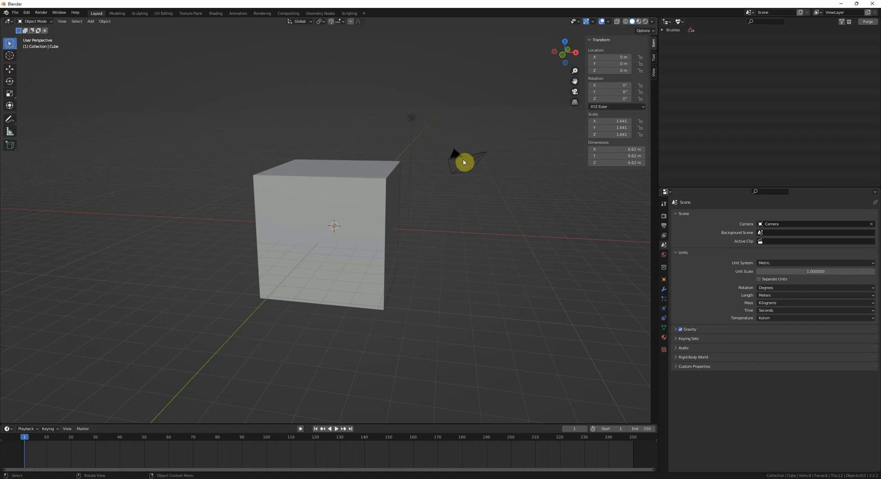
pyautogui.moveTo(458, 189)
pyautogui.mouseDown(button='middle')
pyautogui.moveTo(445, 197)
pyautogui.moveTo(468, 179)
pyautogui.moveTo(462, 174)
pyautogui.mouseUp(button='middle')
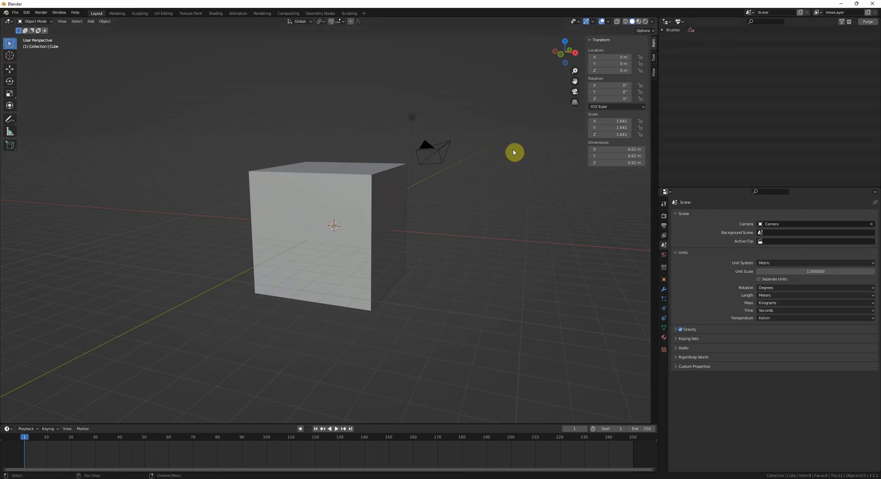
# - Switch the Outliner's display mode from Orphan Data back to View Layer
pyautogui.moveTo(537, 143); pyautogui.dragTo(466, 163, button='middle')
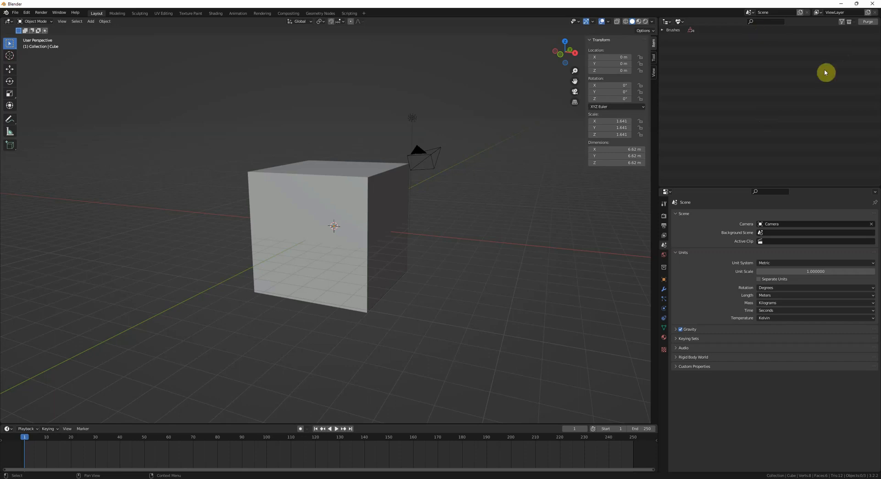
pyautogui.moveTo(474, 134); pyautogui.dragTo(474, 175, button='middle')
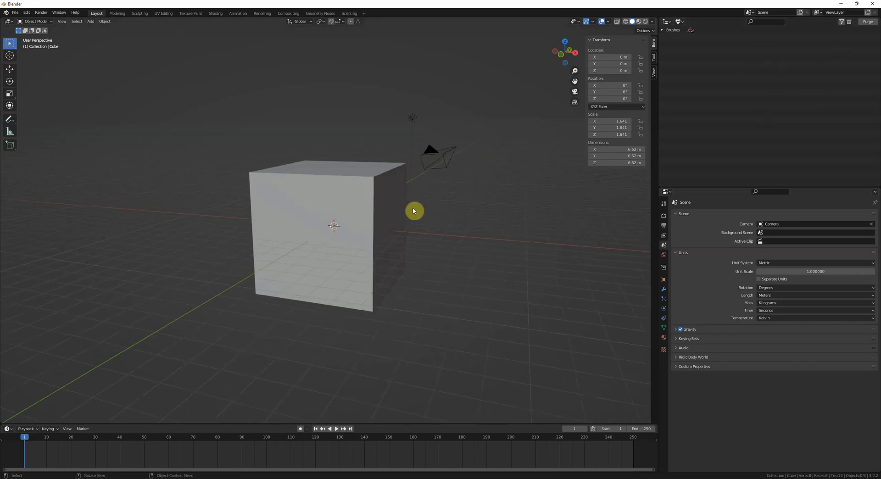
pyautogui.click(681, 21)
pyautogui.click(705, 39)
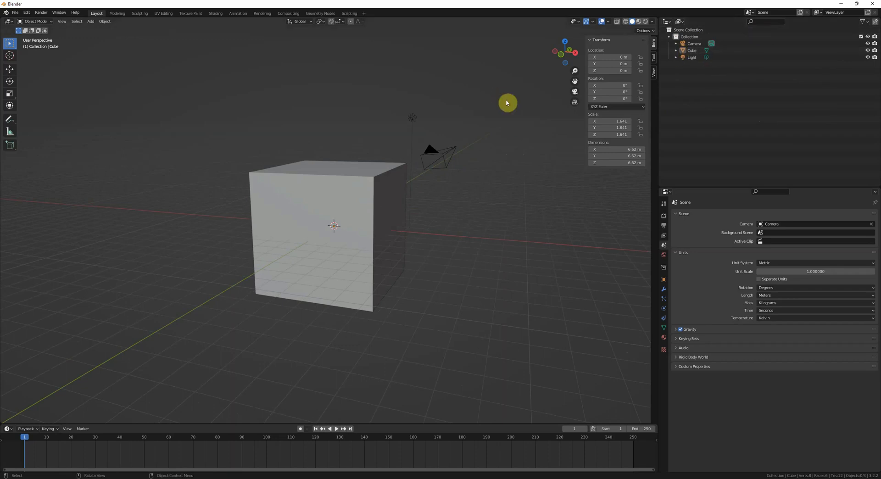
# - Select the Collection in the Outliner, collapsing and re-expanding its list of objects
pyautogui.moveTo(507, 102); pyautogui.dragTo(446, 150, button='middle')
pyautogui.moveTo(508, 126); pyautogui.dragTo(571, 131, button='middle')
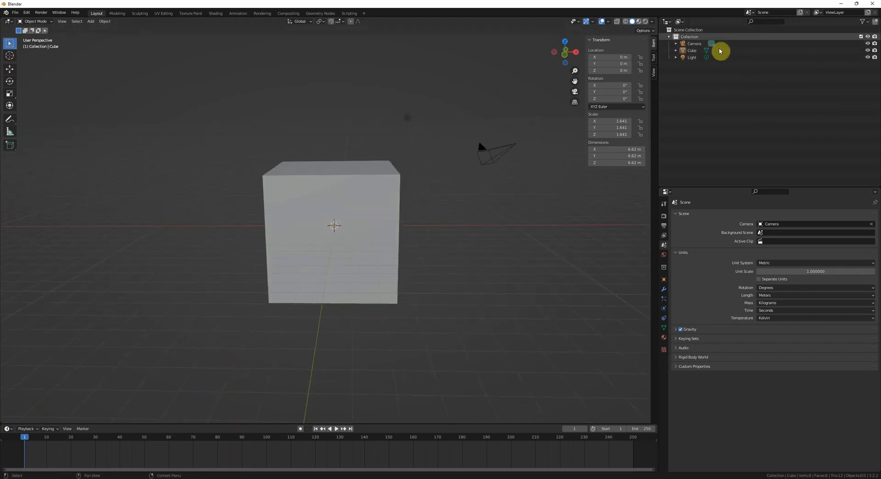
pyautogui.click(695, 38)
pyautogui.click(670, 38)
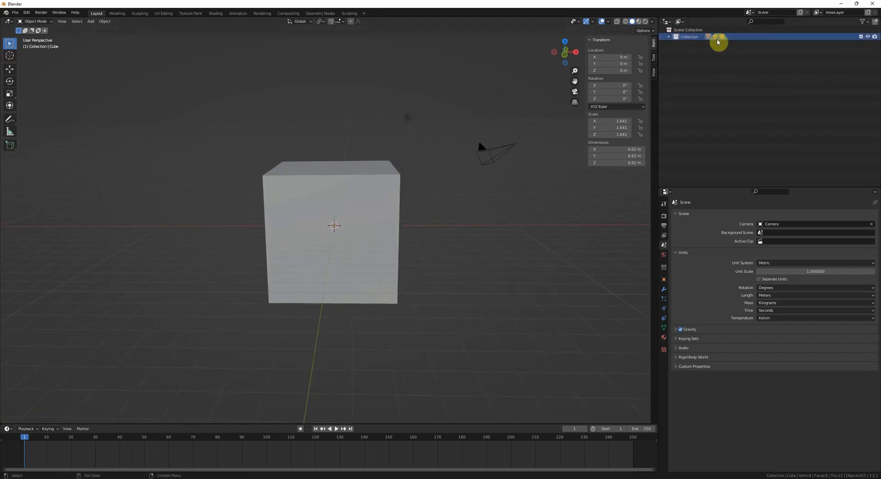
pyautogui.click(669, 38)
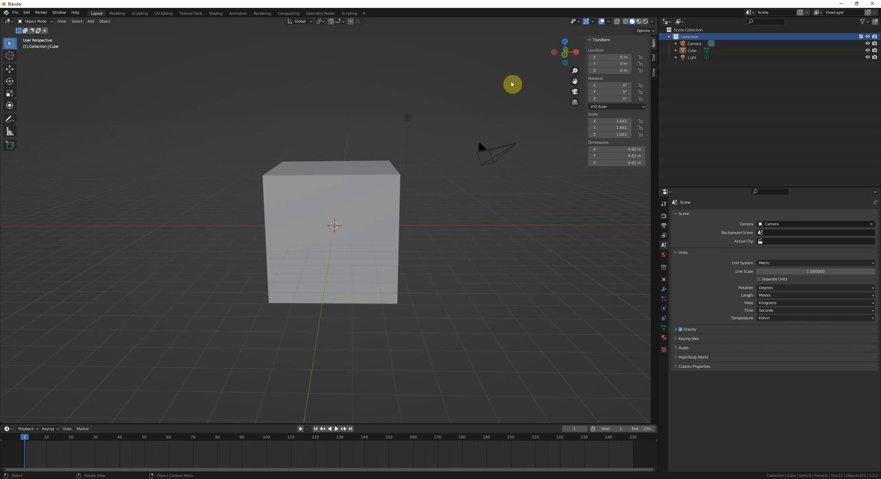
# - Select every object in the scene and clear the selection again
pyautogui.press('a')
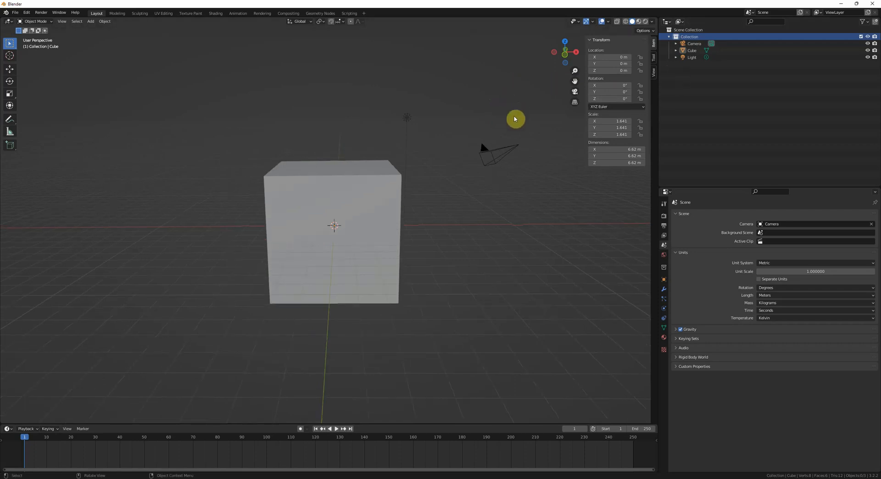
pyautogui.press('s')
pyautogui.rightClick(509, 102)
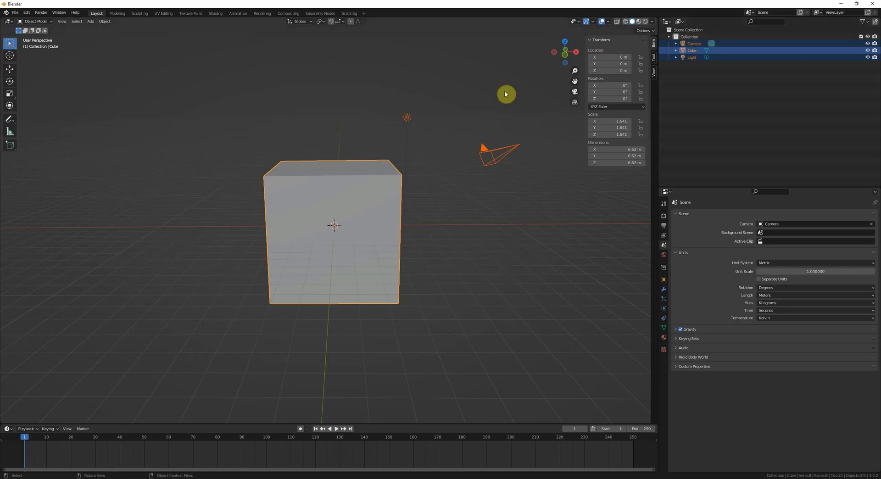
pyautogui.moveTo(494, 116); pyautogui.dragTo(494, 111, button='middle')
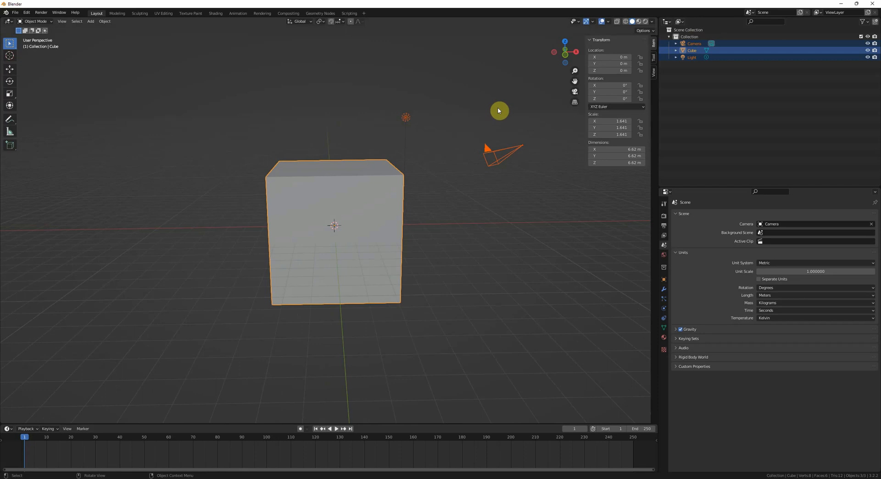
pyautogui.click(459, 124)
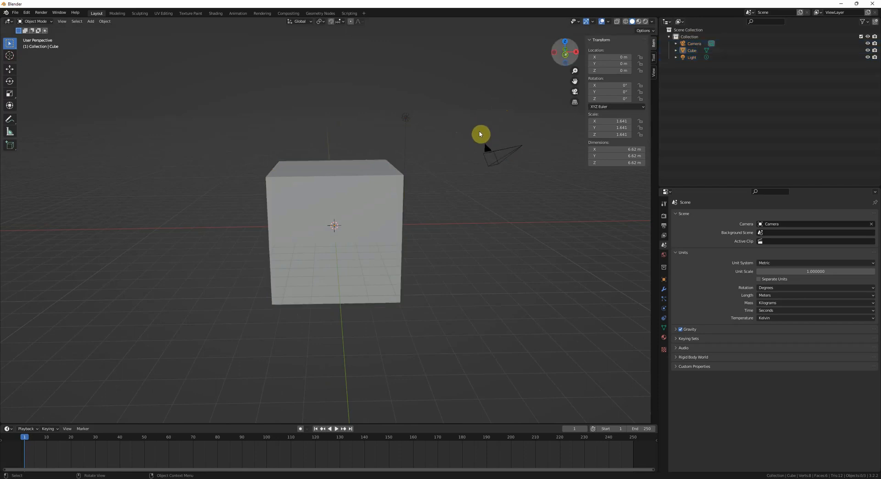
# - Add a Plain Axes empty and move it above the cube, to about X 1.11 m, Y 1.65 m, Z 8.33 m
pyautogui.hotkey('shift', 'a')
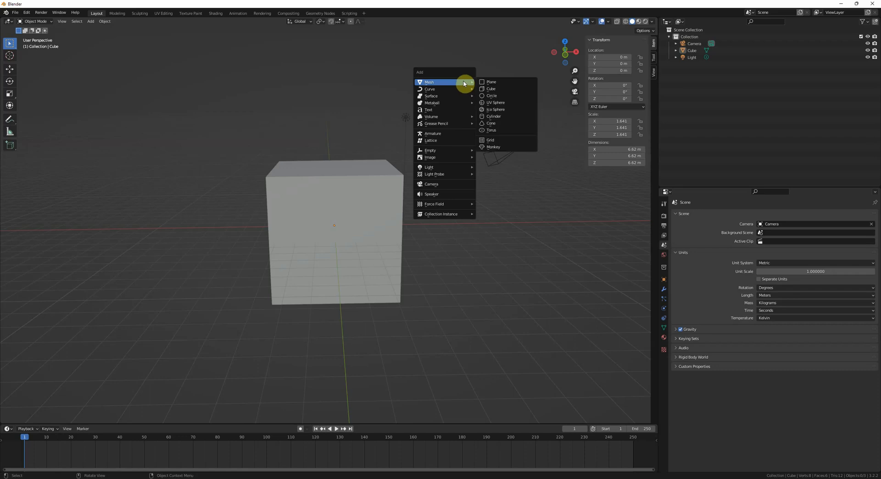
pyautogui.moveTo(436, 151)
pyautogui.click(493, 151)
pyautogui.press('g')
pyautogui.click(409, 109)
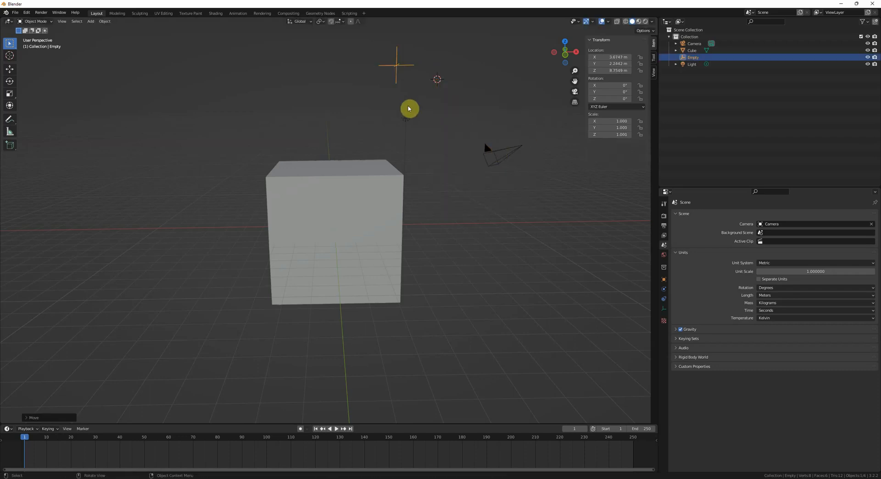
pyautogui.keyDown('shift'); pyautogui.moveTo(416, 101); pyautogui.dragTo(409, 122, button='middle'); pyautogui.keyUp('shift')
pyautogui.press('g')
pyautogui.click(405, 121)
pyautogui.click(397, 120)
pyautogui.click(359, 96)
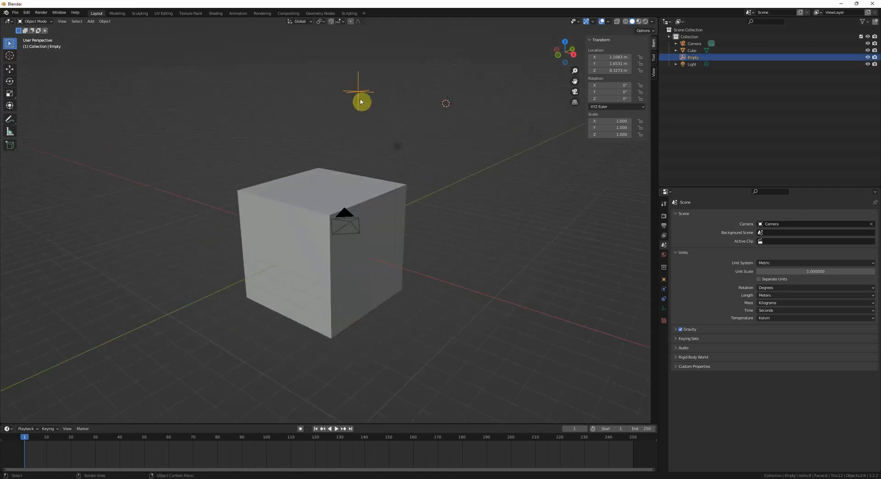
# - Select the Collection in the Outliner and reselect the empty above the cube in the viewport
pyautogui.moveTo(360, 98); pyautogui.dragTo(385, 120, button='middle')
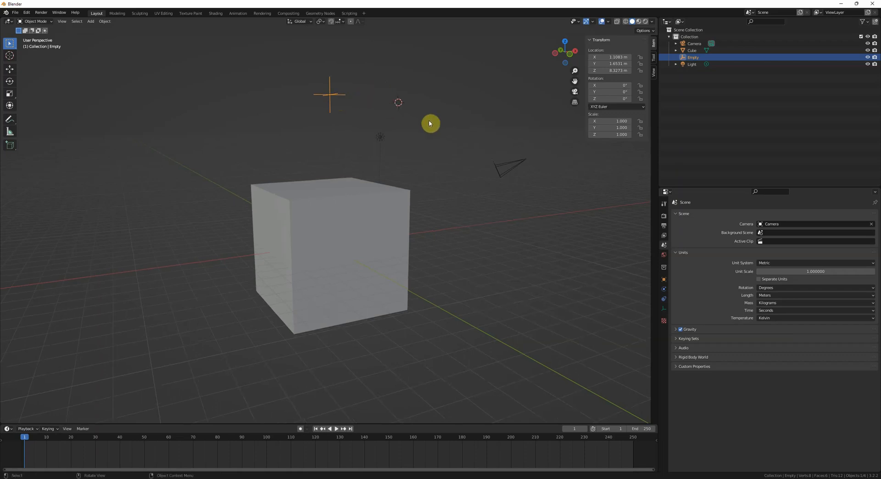
pyautogui.moveTo(428, 124)
pyautogui.mouseDown(button='middle')
pyautogui.moveTo(436, 118)
pyautogui.moveTo(433, 130)
pyautogui.mouseUp(button='middle')
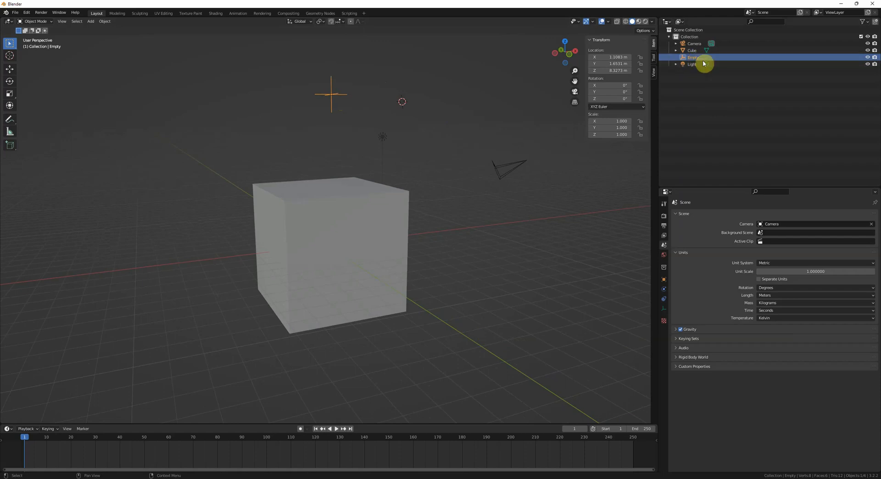
pyautogui.moveTo(426, 133); pyautogui.dragTo(369, 108, button='middle')
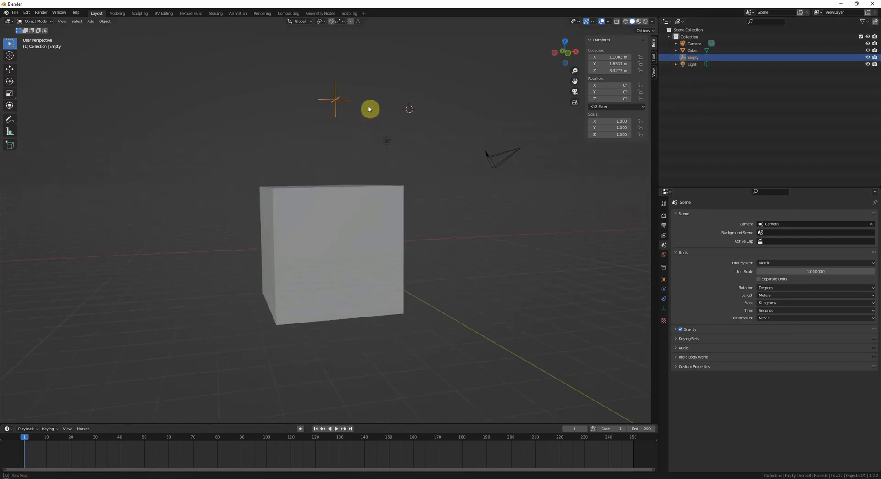
pyautogui.click(711, 37)
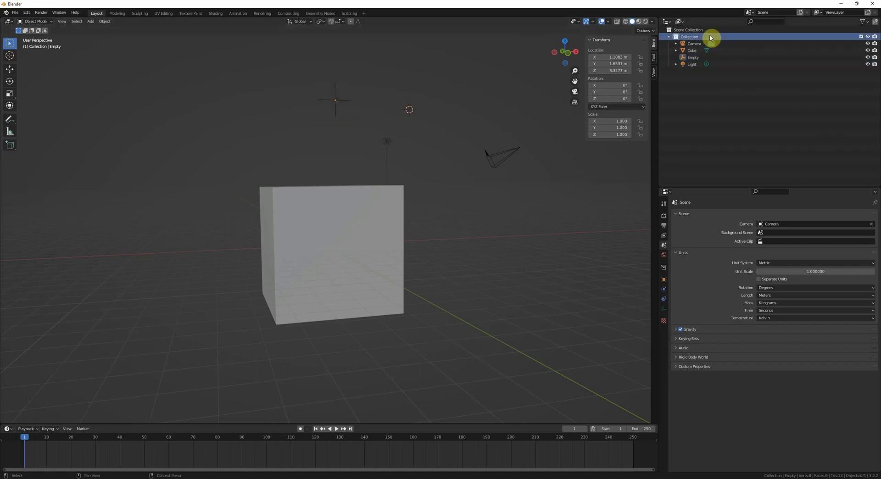
pyautogui.click(335, 100)
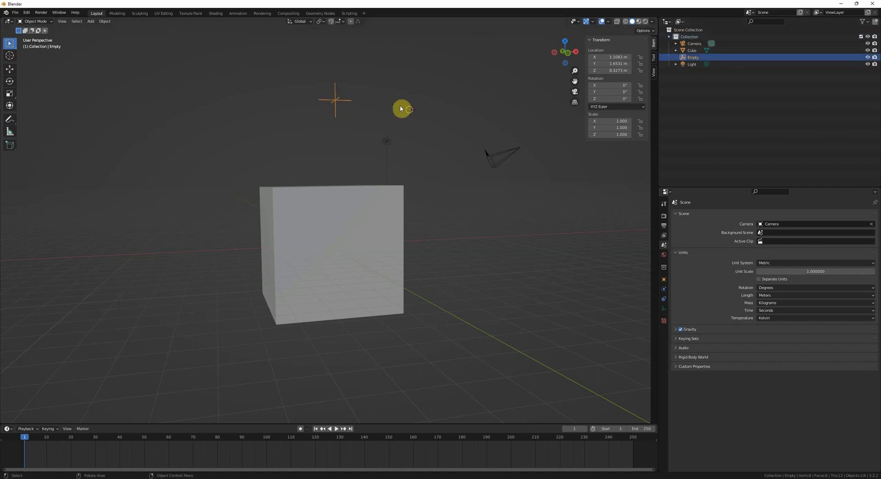
pyautogui.moveTo(400, 108); pyautogui.dragTo(391, 87, button='middle')
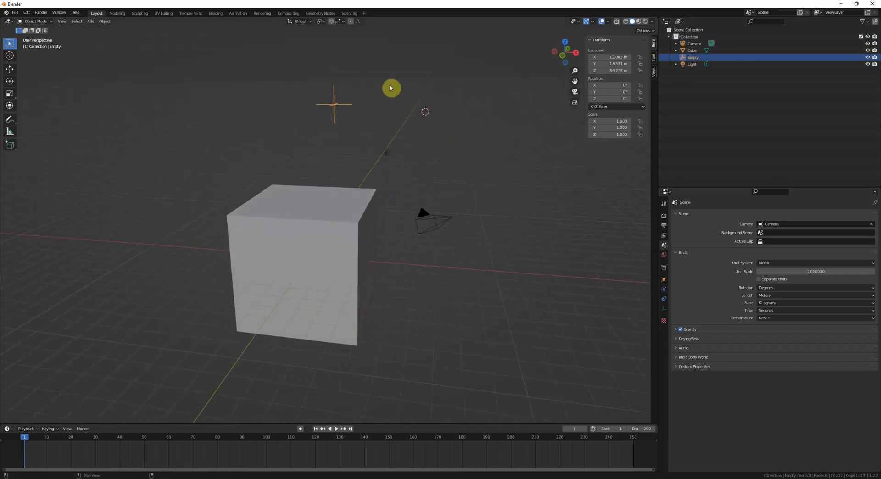
# - Enable the Selectable and Disable in Viewports restriction toggles in the Outliner's filter options
pyautogui.click(864, 22)
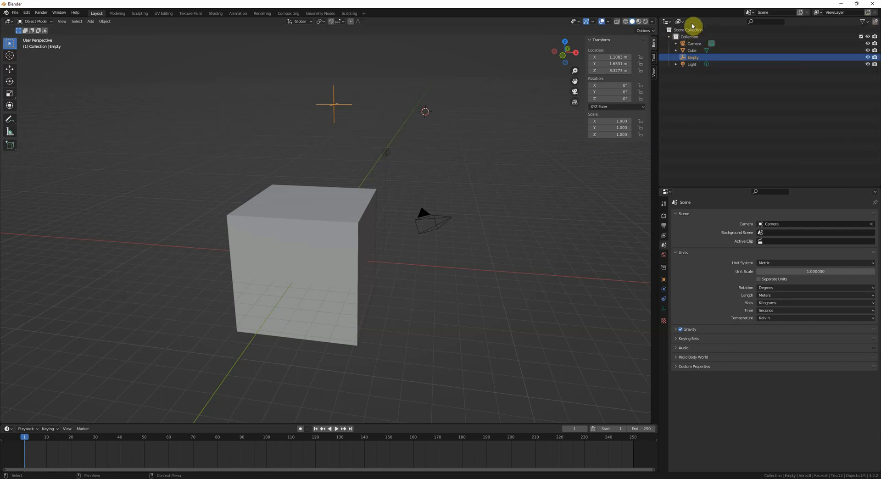
pyautogui.moveTo(532, 140); pyautogui.dragTo(516, 138, button='middle')
pyautogui.click(866, 23)
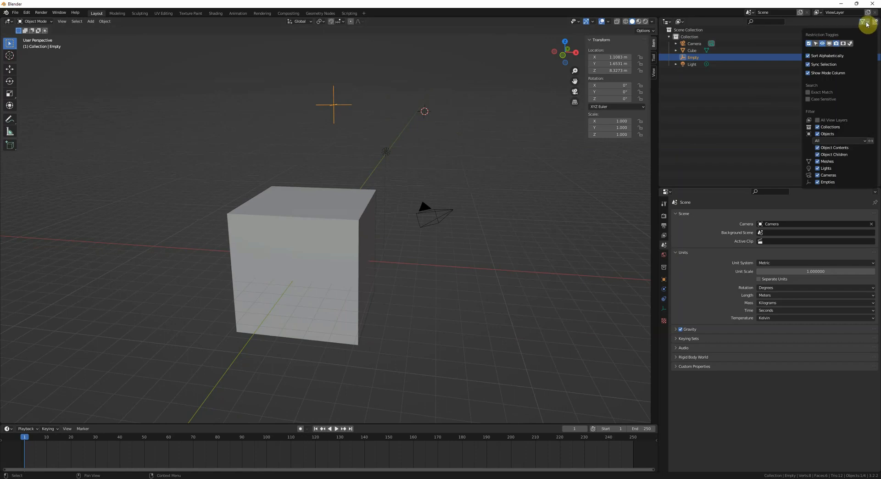
pyautogui.click(814, 44)
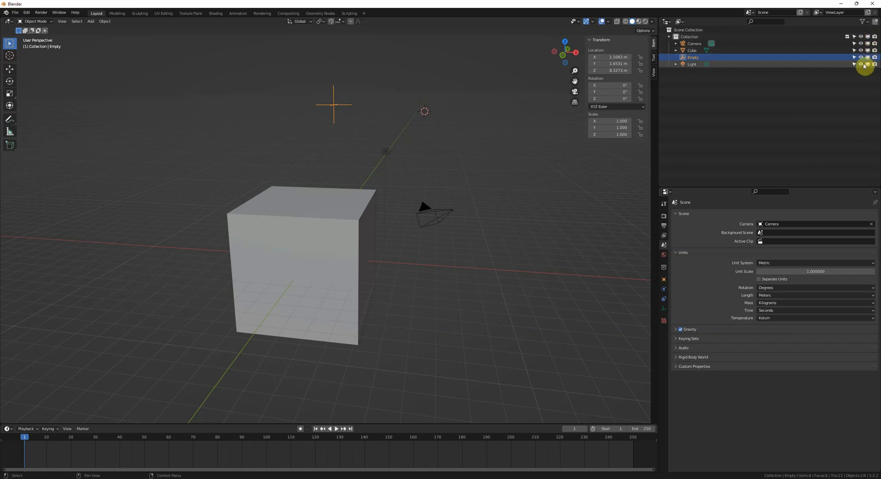
pyautogui.click(863, 22)
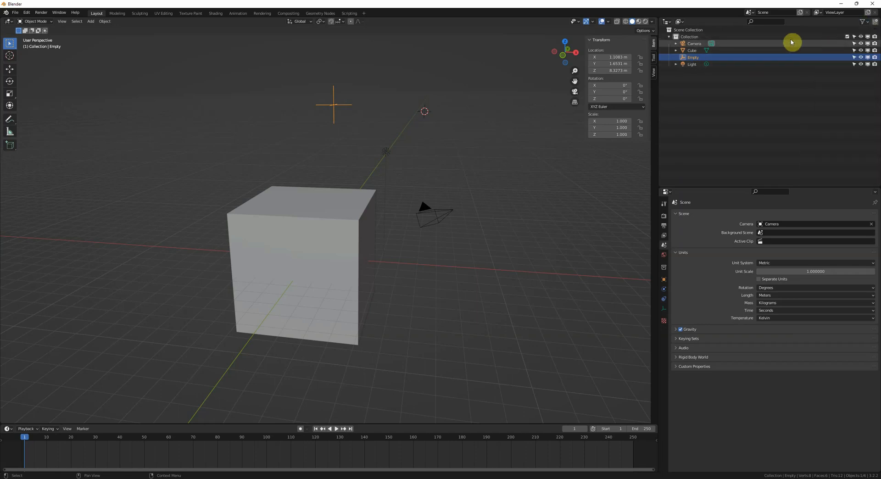
pyautogui.click(866, 22)
pyautogui.click(868, 22)
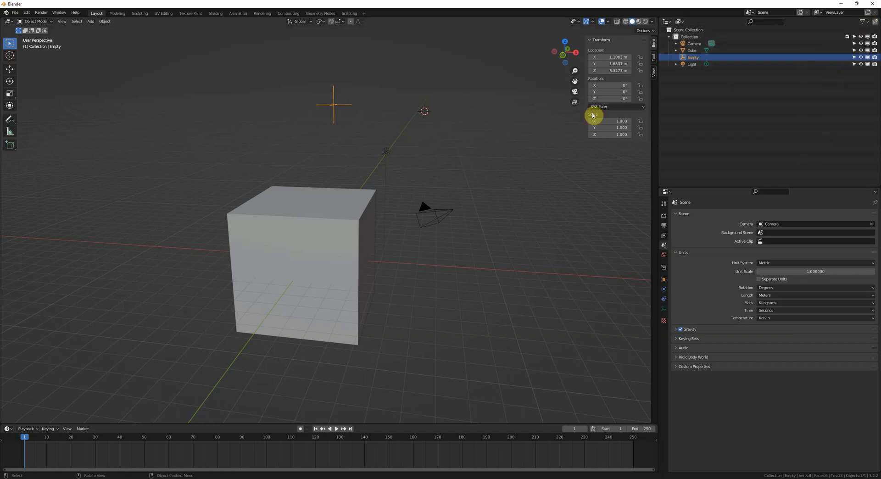
# - Deselect the empty, select the cube in the viewport and clear the selection
pyautogui.moveTo(501, 166); pyautogui.dragTo(465, 139, button='middle')
pyautogui.click(470, 120)
pyautogui.moveTo(386, 140); pyautogui.dragTo(486, 158, button='middle')
pyautogui.click(377, 187)
pyautogui.moveTo(582, 146); pyautogui.dragTo(550, 154)
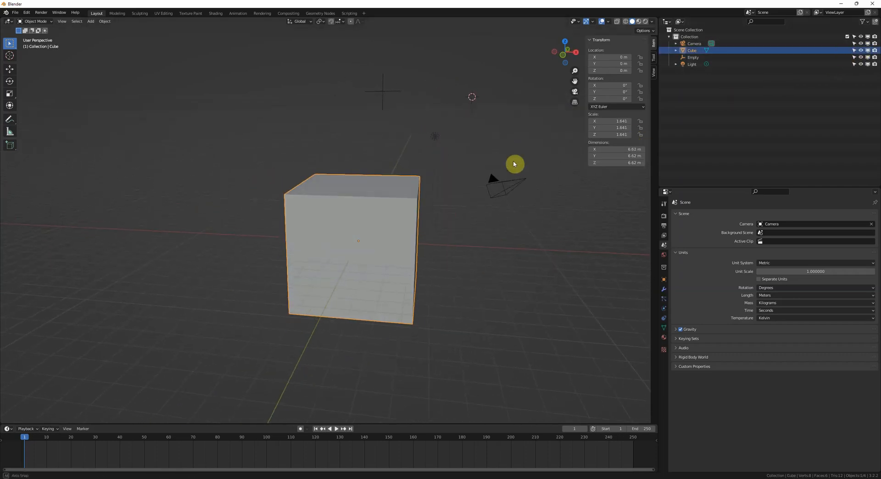
pyautogui.click(513, 164)
# - Turn off the cube's Selectable toggle in the Outliner
pyautogui.keyDown('shift'); pyautogui.moveTo(489, 143); pyautogui.dragTo(455, 136, button='middle'); pyautogui.keyUp('shift')
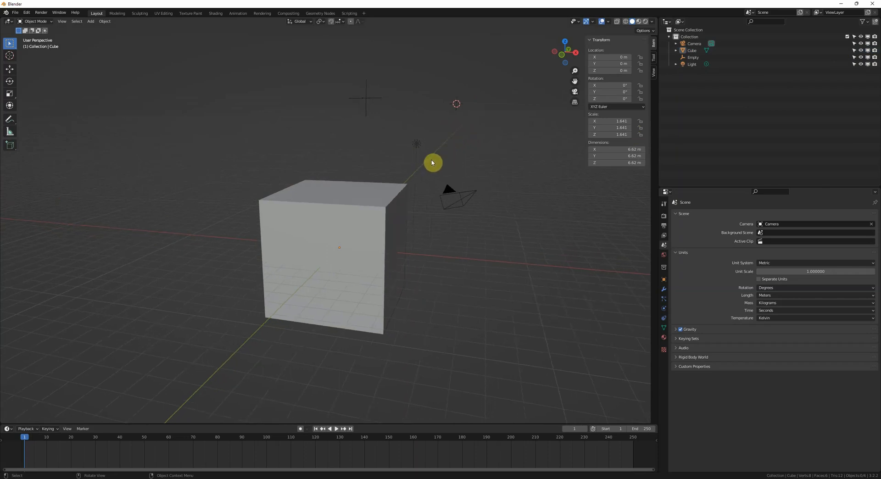
pyautogui.moveTo(454, 169); pyautogui.dragTo(477, 164, button='middle')
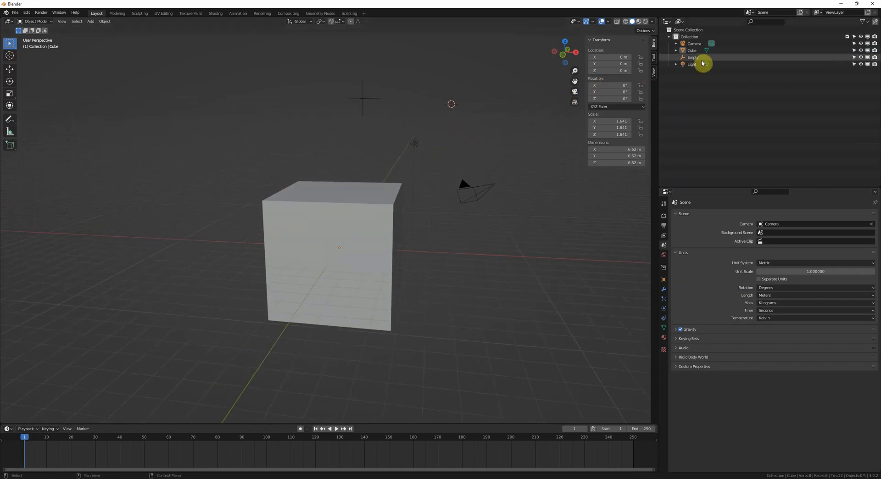
pyautogui.click(854, 50)
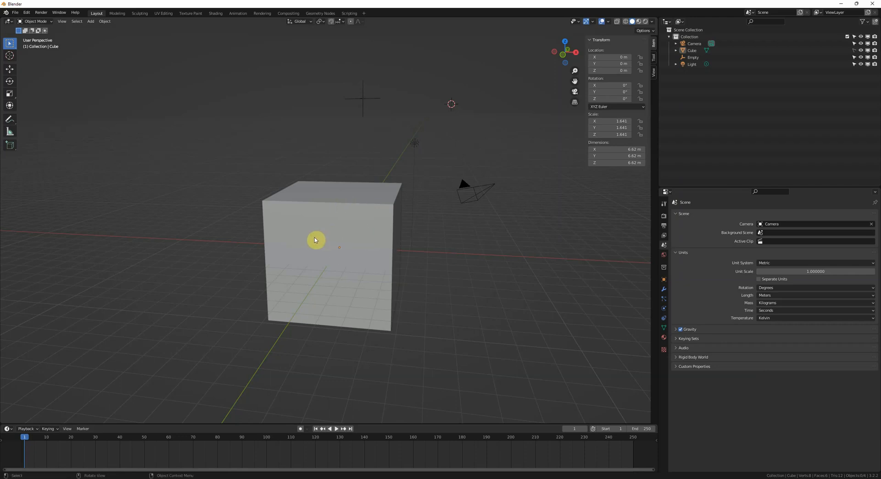
pyautogui.click(692, 36)
pyautogui.rightClick(697, 36)
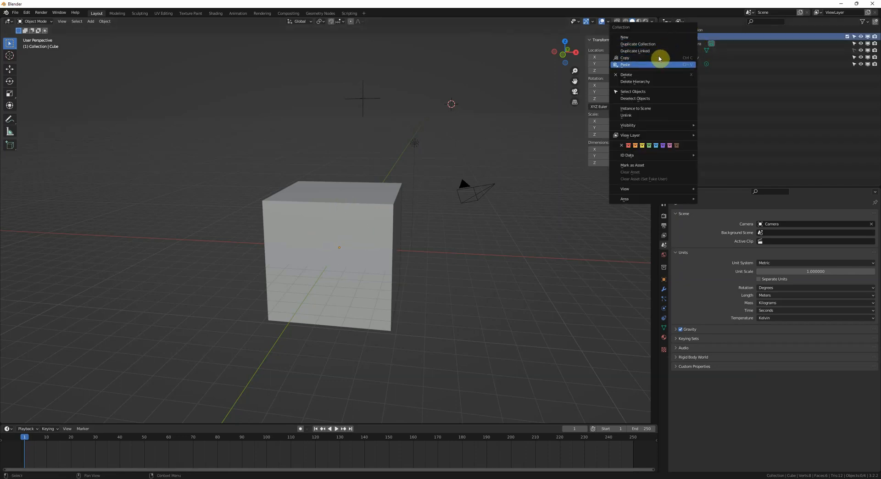
pyautogui.click(656, 81)
pyautogui.hotkey('ctrl', 'z')
# - Select the Collection's objects with its Select Objects command and clear the selection
pyautogui.rightClick(702, 37)
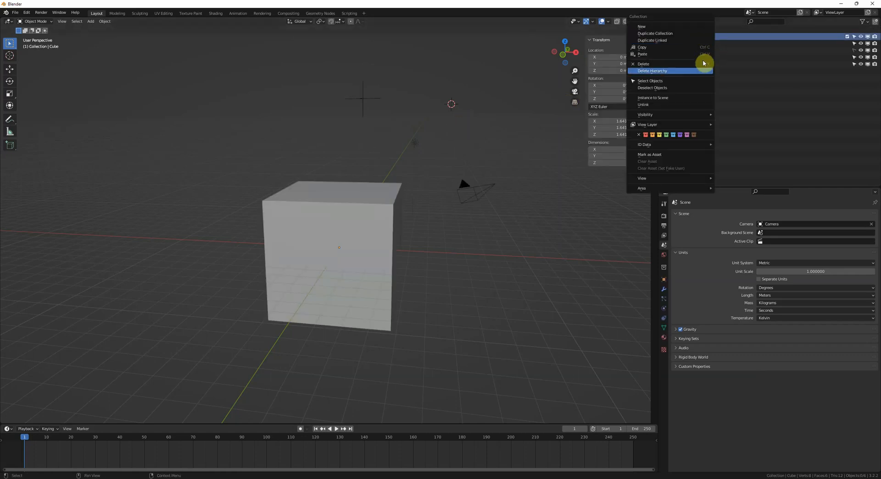
pyautogui.click(673, 80)
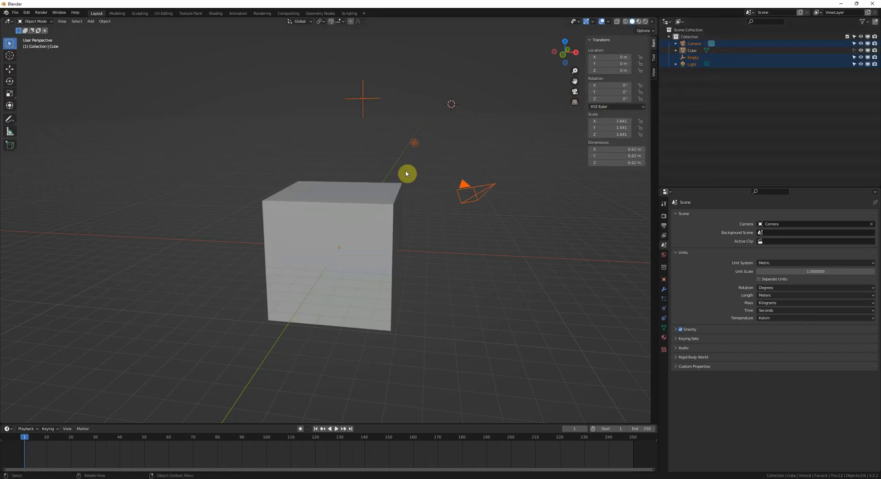
pyautogui.click(419, 165)
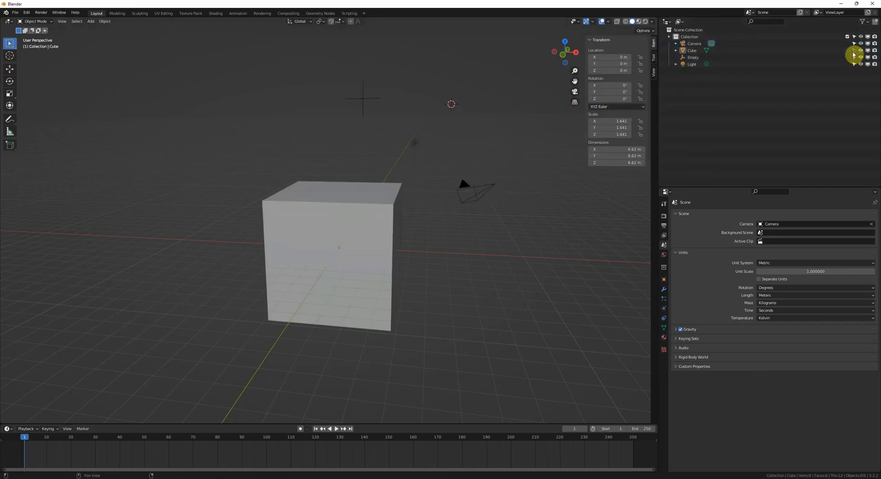
# - Turn the cube's Selectable toggle back on in the Outliner
pyautogui.click(853, 51)
pyautogui.moveTo(464, 138); pyautogui.dragTo(478, 161, button='middle')
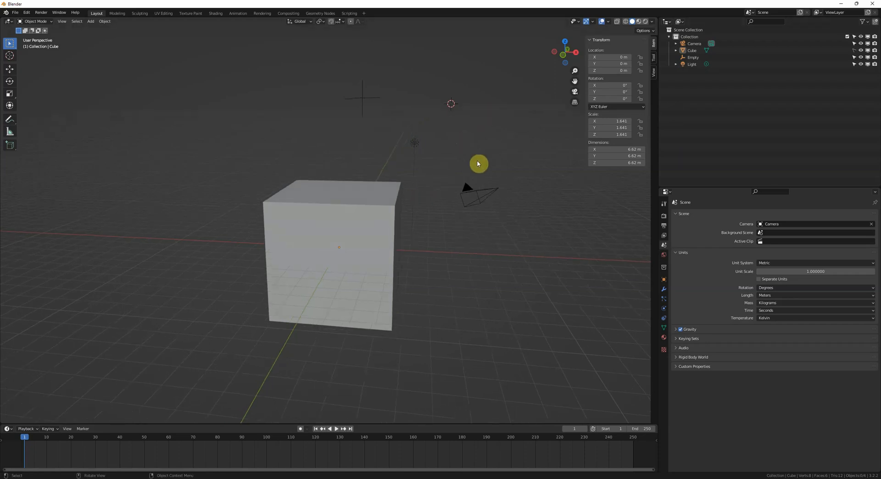
pyautogui.moveTo(491, 211); pyautogui.dragTo(494, 204, button='middle')
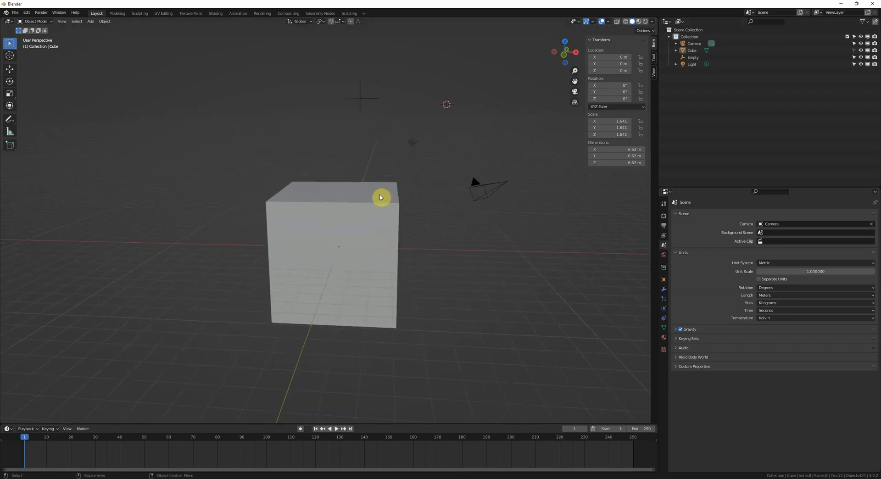
pyautogui.moveTo(389, 196); pyautogui.dragTo(370, 181, button='middle')
pyautogui.click(854, 50)
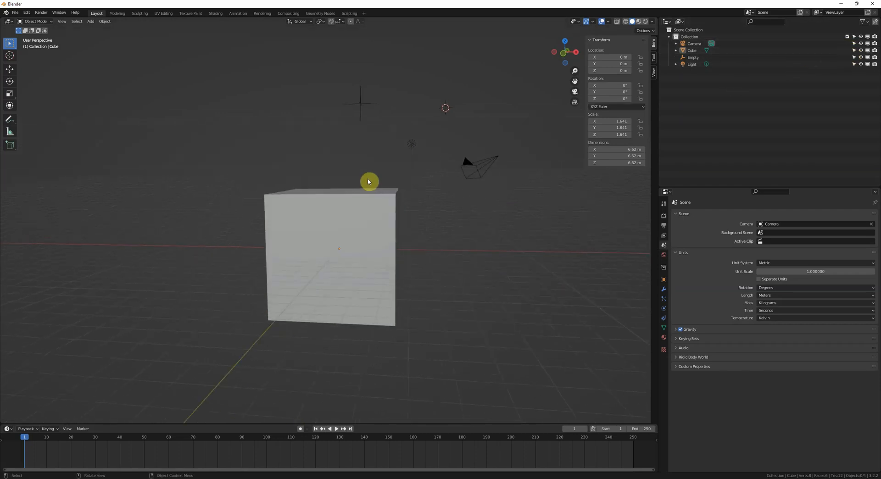
# - Toggle the cube's Hide in Viewport setting in the Outliner off and back on twice
pyautogui.moveTo(439, 165); pyautogui.dragTo(441, 160, button='middle')
pyautogui.click(860, 50)
pyautogui.click(861, 50)
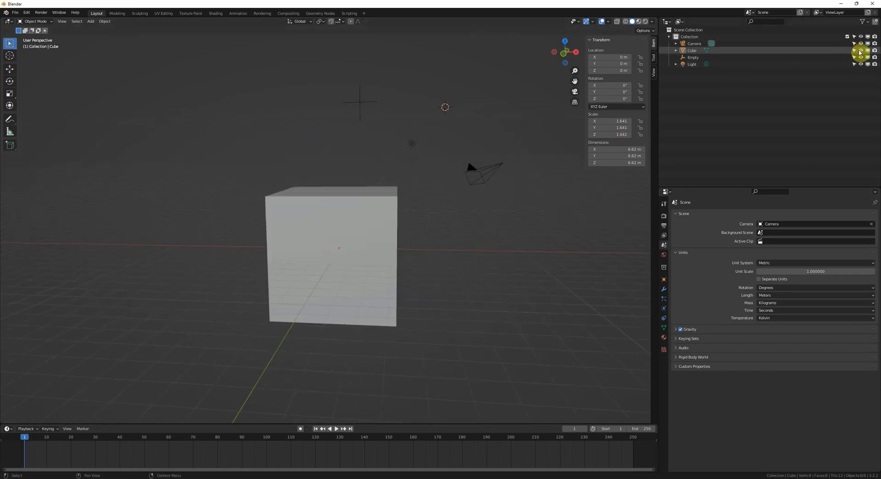
pyautogui.click(860, 50)
pyautogui.click(860, 50)
# - Hide the cube with the Hide command and reveal all hidden objects, repeat this once, and clear the selection
pyautogui.click(395, 207)
pyautogui.press('h')
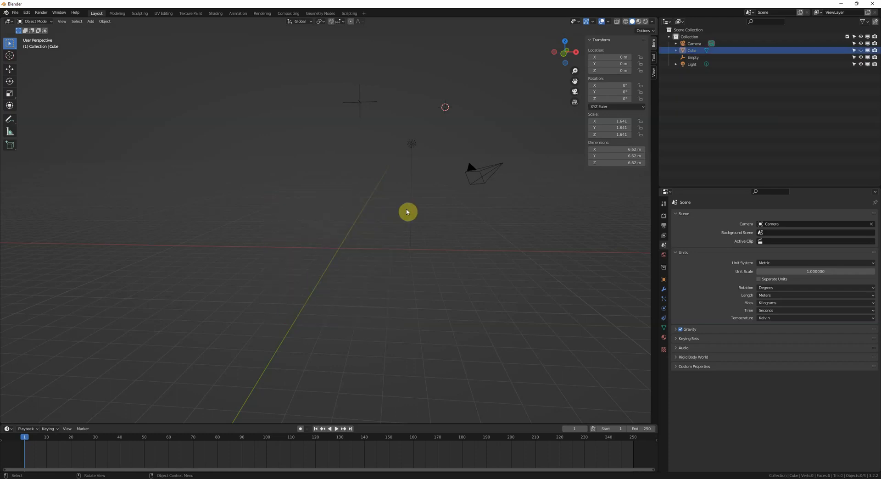
pyautogui.hotkey('shift', 'h')
pyautogui.hotkey('alt', 'h')
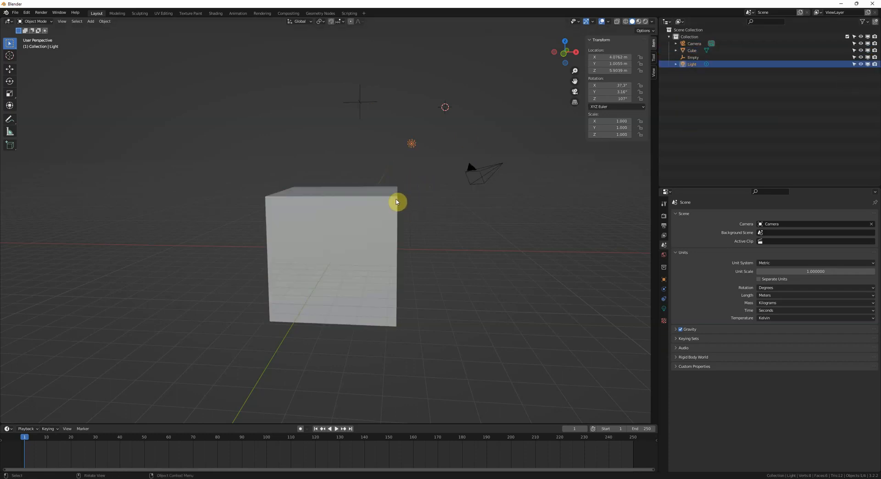
pyautogui.click(390, 203)
pyautogui.press('h')
pyautogui.hotkey('alt', 'h')
pyautogui.click(452, 210)
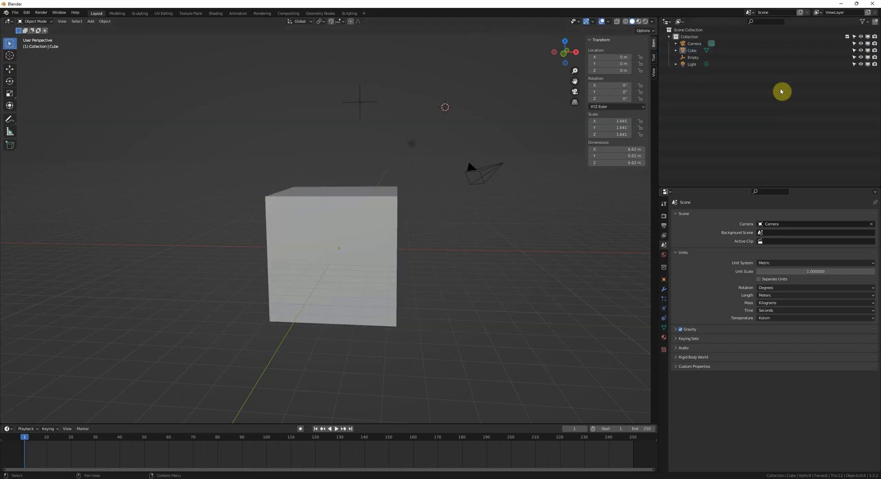
# - Hide and unhide the cube from the Outliner, and disable it with its Disable in Viewports toggle
pyautogui.click(860, 50)
pyautogui.click(860, 50)
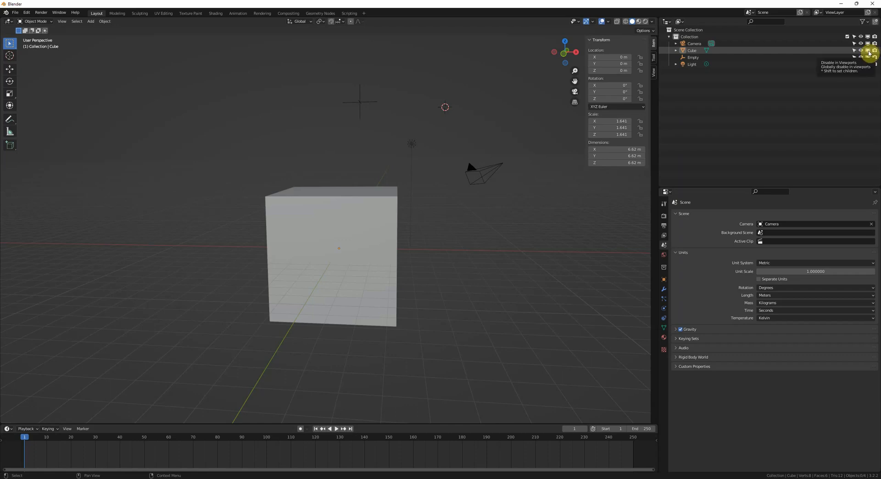
pyautogui.click(867, 50)
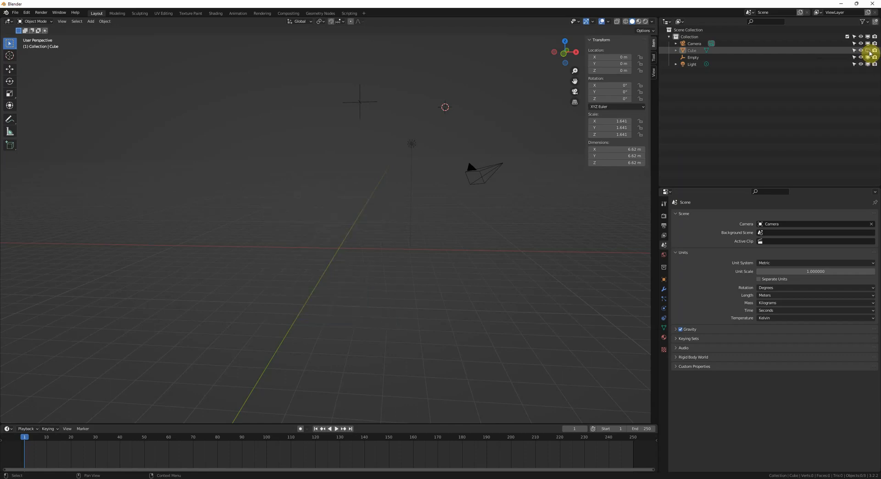
# - Hide the camera and the light, then reveal all hidden objects and clear the selection
pyautogui.click(495, 189)
pyautogui.press('h')
pyautogui.click(411, 144)
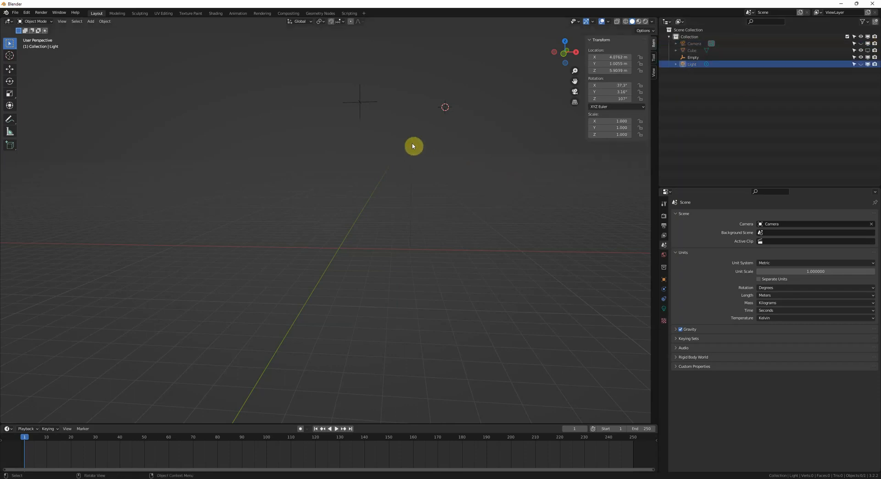
pyautogui.press('h')
pyautogui.hotkey('alt', 'h')
pyautogui.click(469, 180)
pyautogui.click(467, 204)
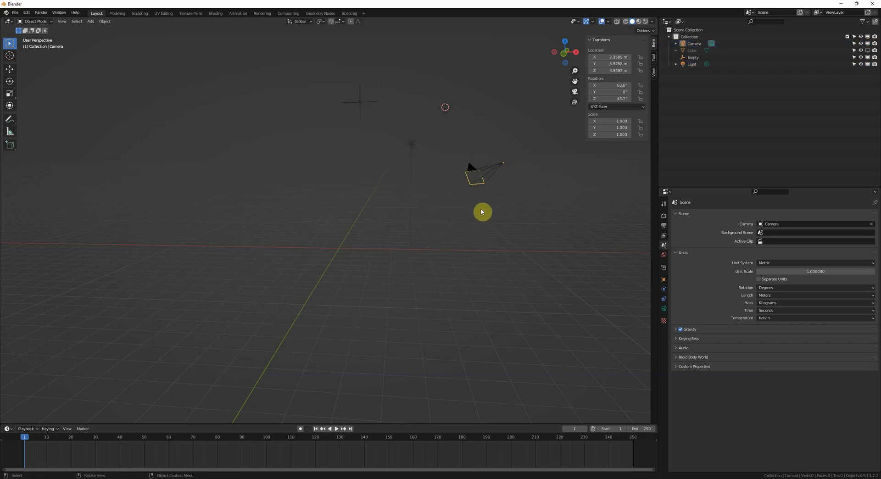
# - Select the camera, clear the selection and re-enable the cube in viewports from the Outliner
pyautogui.moveTo(482, 212); pyautogui.dragTo(513, 206, button='middle')
pyautogui.click(495, 174)
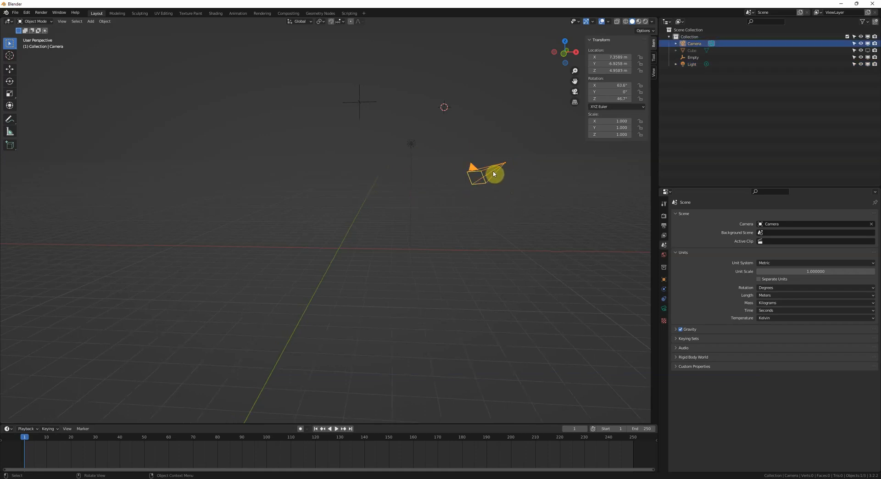
pyautogui.click(800, 90)
pyautogui.click(860, 50)
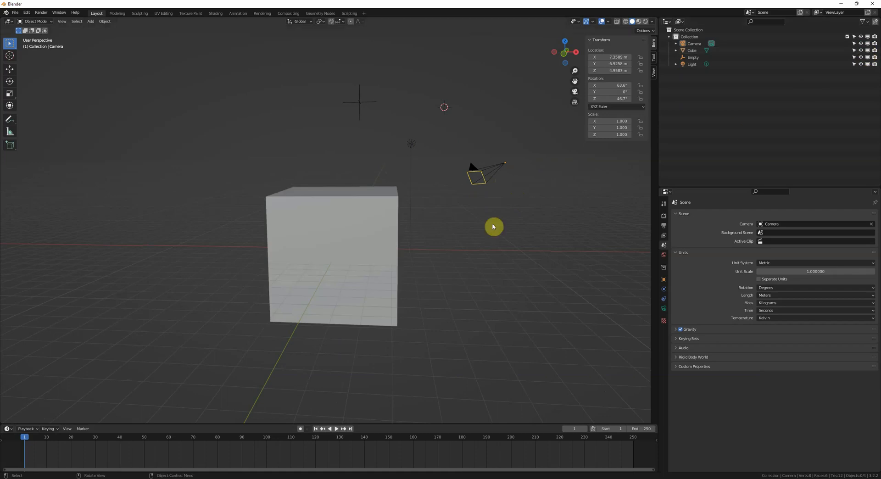
# - Exclude the Collection from the view layer and include it again
pyautogui.moveTo(509, 219); pyautogui.dragTo(503, 221, button='middle')
pyautogui.click(848, 37)
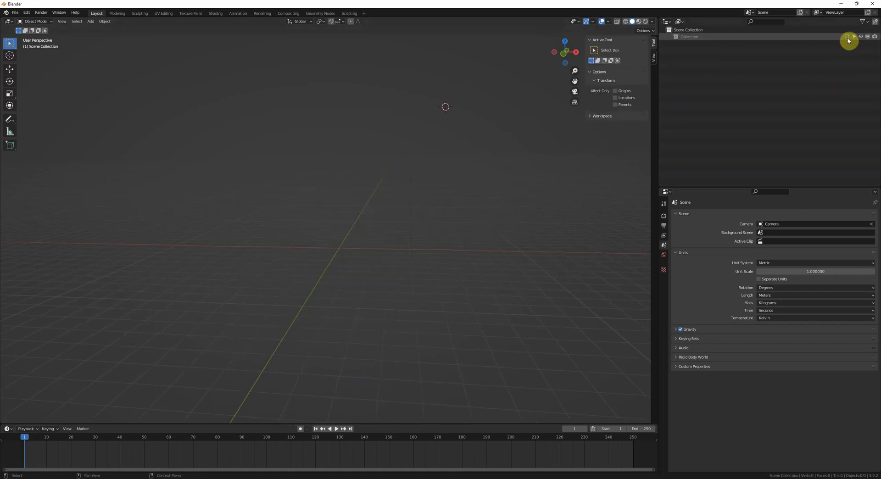
pyautogui.click(847, 37)
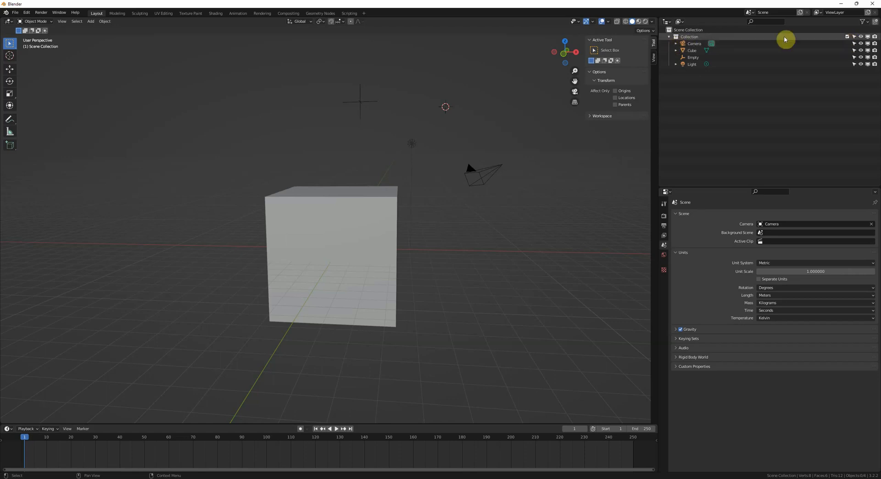
# - Toggle the Collection's Disable in Viewports setting on and off repeatedly, ending with the Collection enabled
pyautogui.click(868, 37)
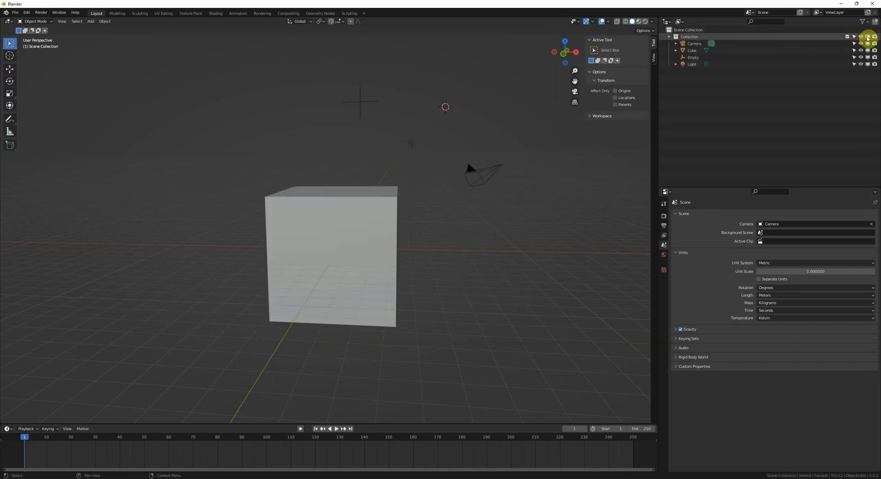
pyautogui.click(868, 37)
pyautogui.click(868, 37)
pyautogui.click(867, 38)
pyautogui.click(868, 38)
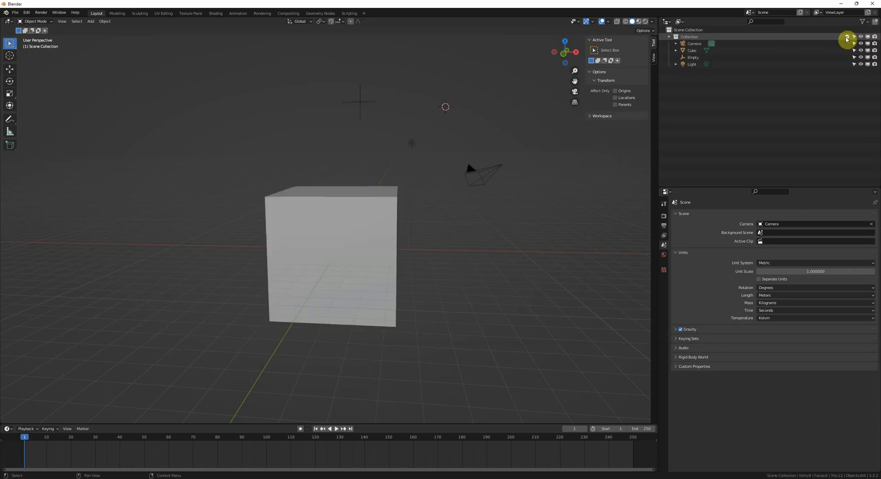
pyautogui.click(867, 38)
pyautogui.click(868, 37)
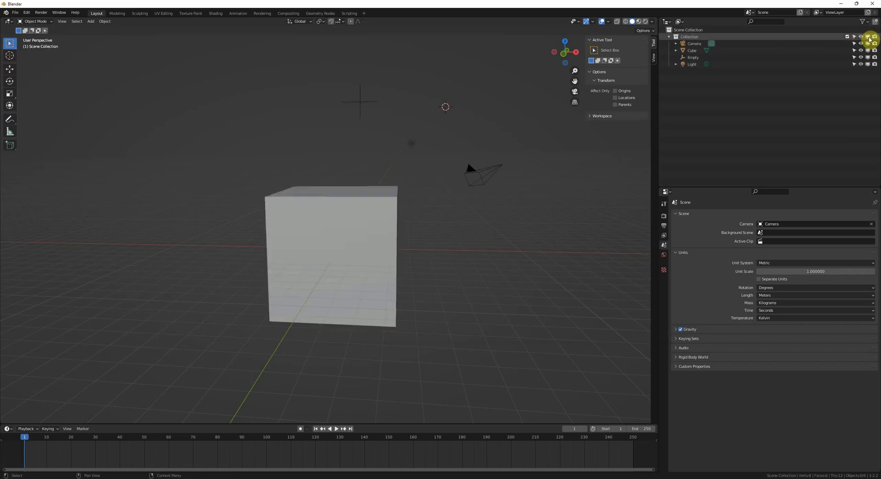
pyautogui.click(868, 37)
pyautogui.click(867, 38)
# - Exclude the whole Collection from the view layer and include it again twice, checking the scene in the viewport
pyautogui.click(847, 36)
pyautogui.click(847, 37)
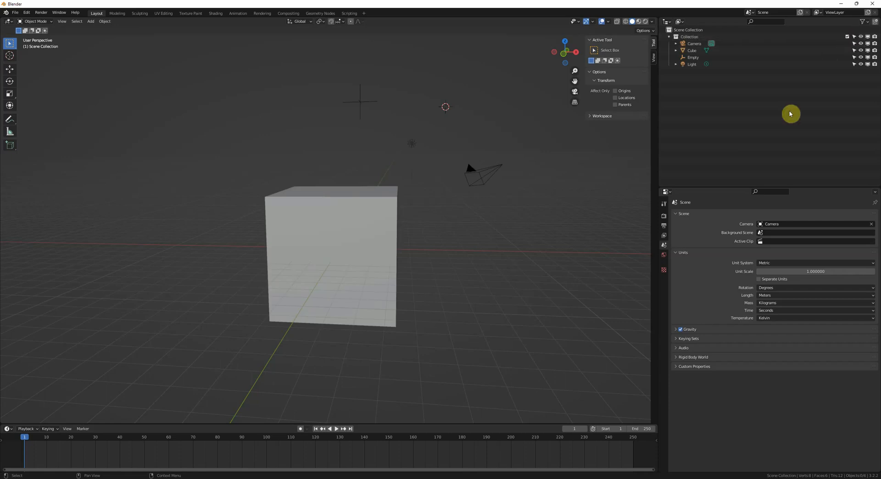
pyautogui.moveTo(458, 170); pyautogui.dragTo(460, 170, button='middle')
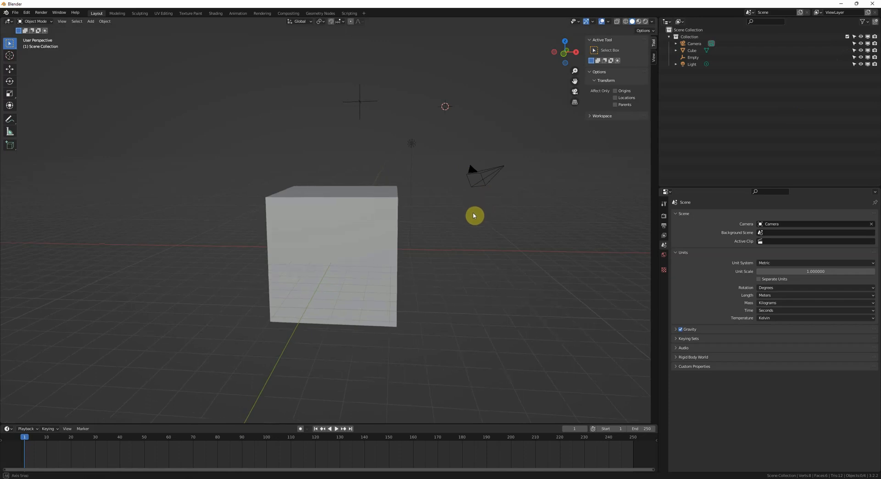
pyautogui.click(847, 37)
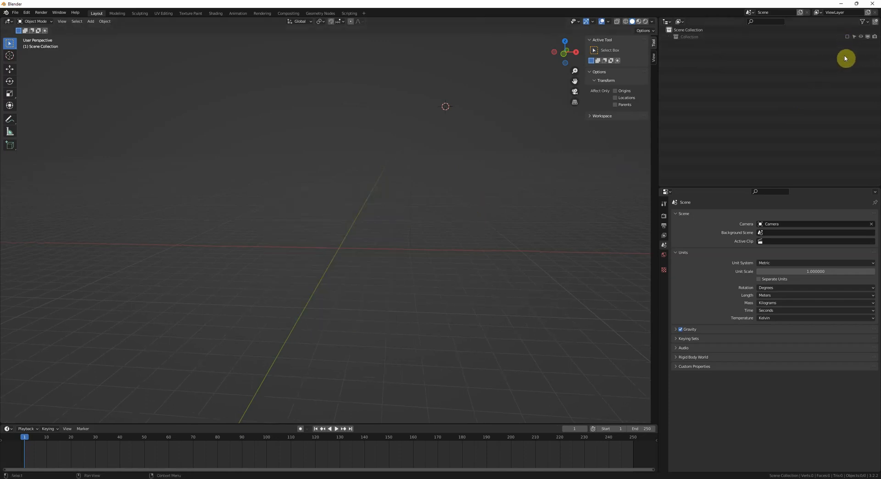
pyautogui.moveTo(458, 169)
pyautogui.mouseDown(button='middle')
pyautogui.moveTo(471, 176)
pyautogui.moveTo(546, 164)
pyautogui.mouseUp(button='middle')
pyautogui.click(847, 37)
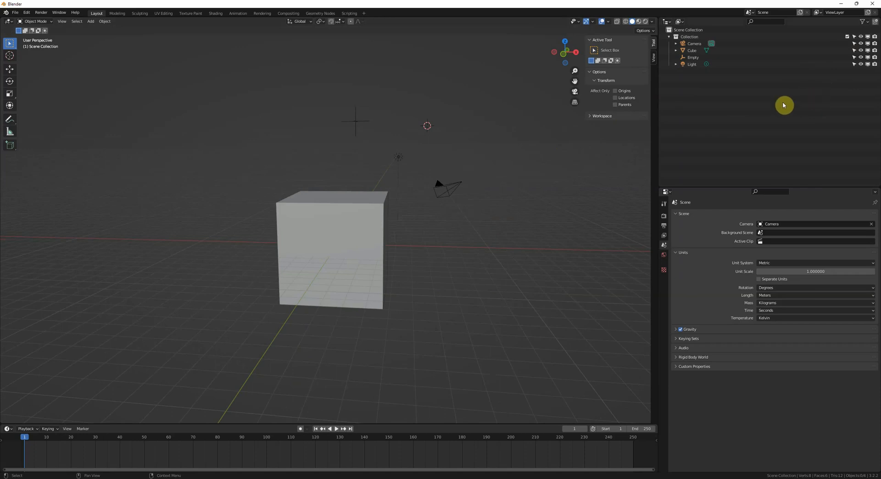
pyautogui.moveTo(515, 164)
pyautogui.mouseDown(button='middle')
pyautogui.moveTo(500, 165)
pyautogui.moveTo(606, 165)
pyautogui.moveTo(516, 156)
pyautogui.mouseUp(button='middle')
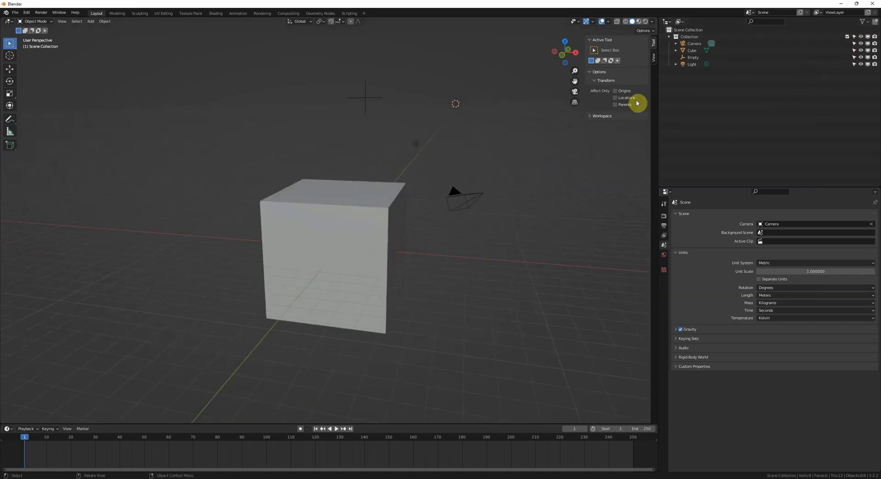
# - Check the Outliner's filter options, make the cube the active object and clear the selection
pyautogui.click(863, 21)
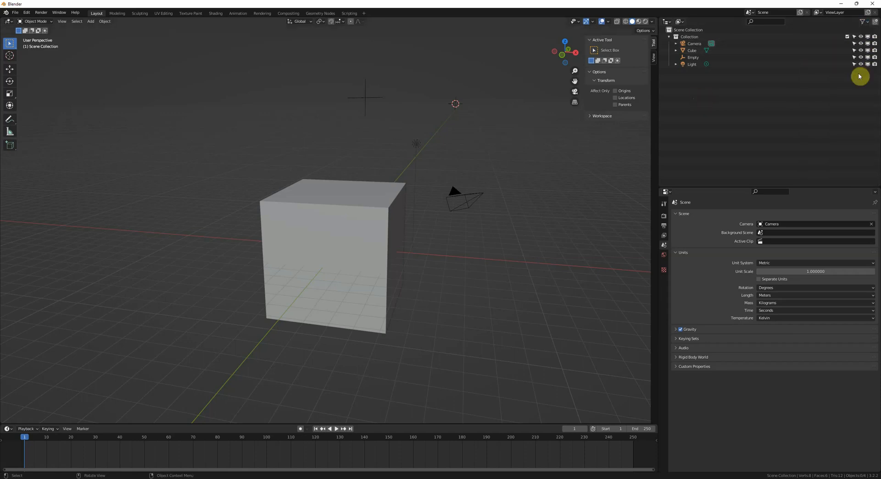
pyautogui.moveTo(543, 168); pyautogui.dragTo(545, 164, button='middle')
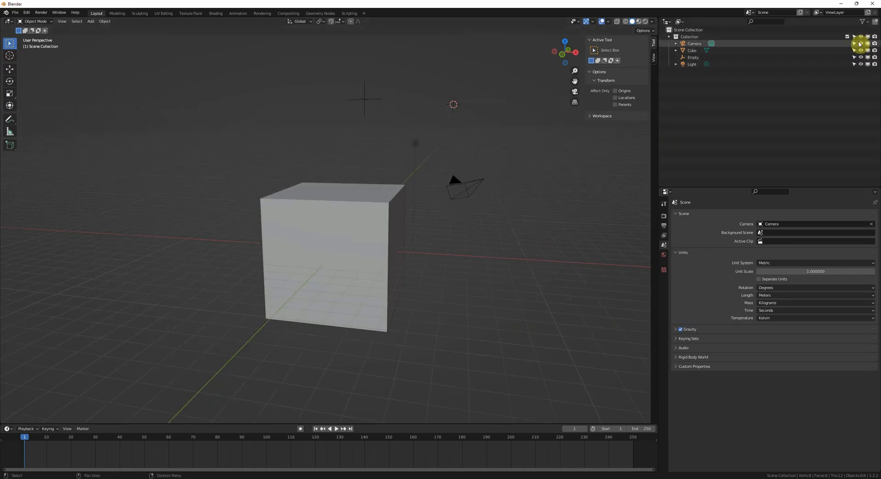
pyautogui.click(373, 183)
pyautogui.click(474, 152)
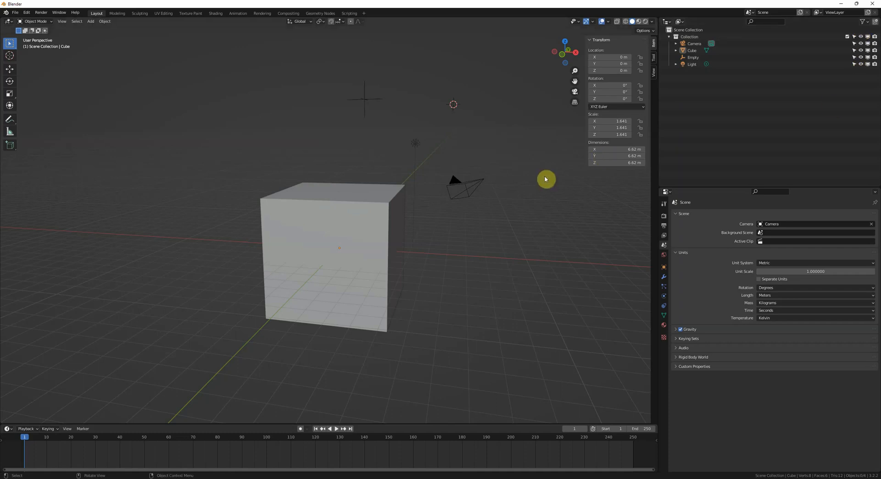
# - Examine the restriction toggles in the Outliner's filter options
pyautogui.moveTo(546, 179); pyautogui.dragTo(540, 180, button='middle')
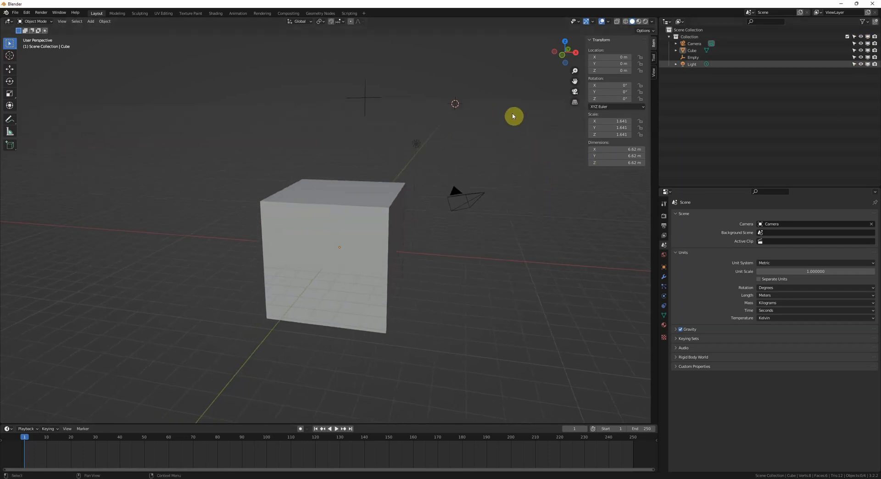
pyautogui.click(863, 21)
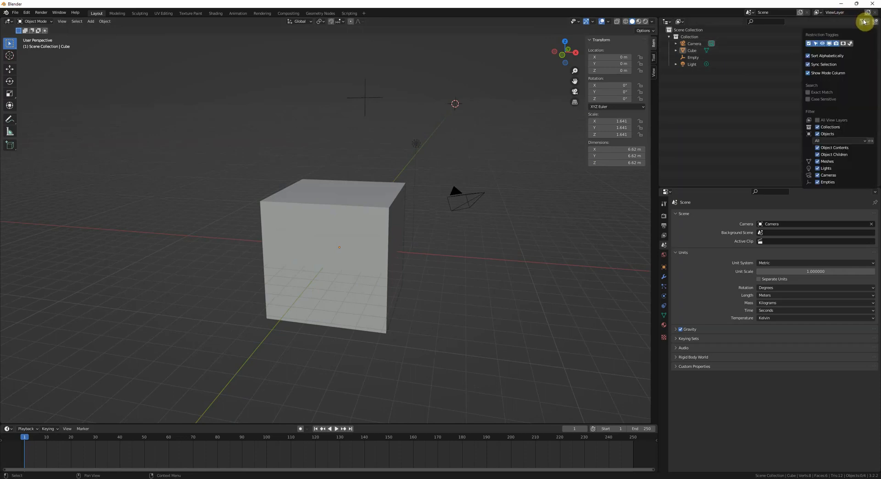
pyautogui.click(863, 22)
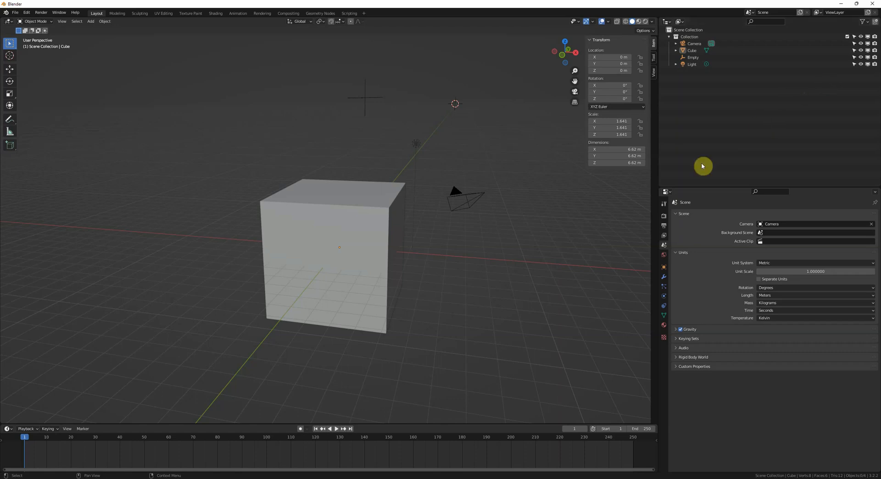
# - Show the active tool settings in the Properties editor
pyautogui.moveTo(603, 263); pyautogui.dragTo(580, 268, button='middle')
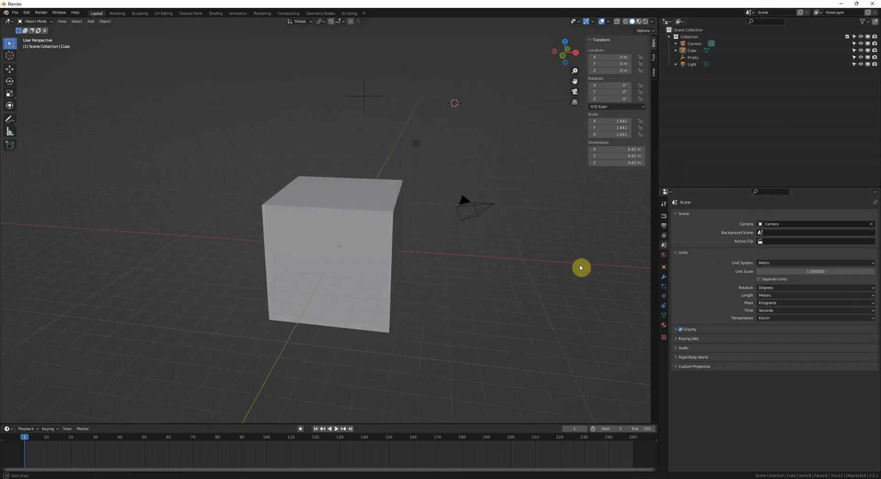
pyautogui.moveTo(520, 260); pyautogui.dragTo(524, 271, button='middle')
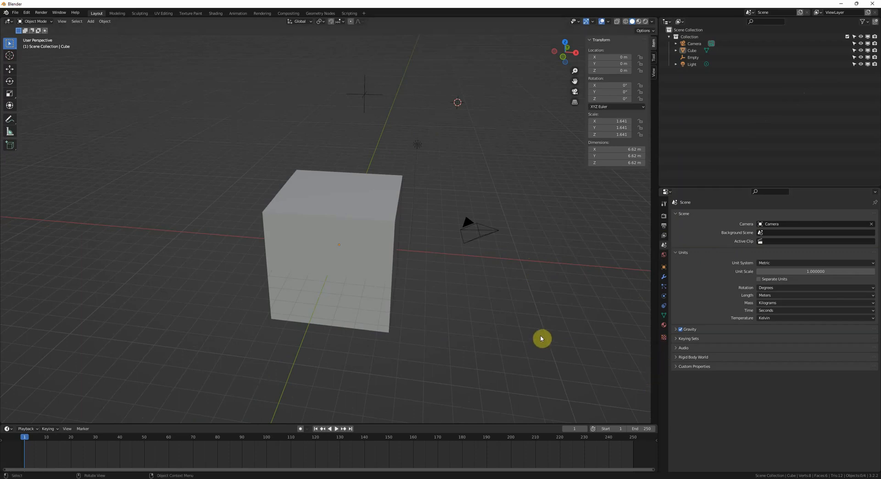
pyautogui.moveTo(517, 230); pyautogui.dragTo(490, 284, button='middle')
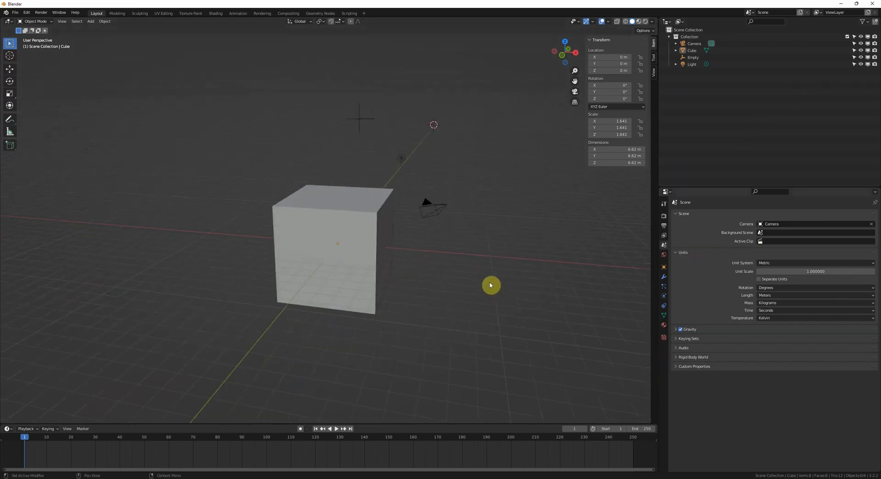
pyautogui.moveTo(580, 295); pyautogui.dragTo(597, 282, button='middle')
pyautogui.click(663, 203)
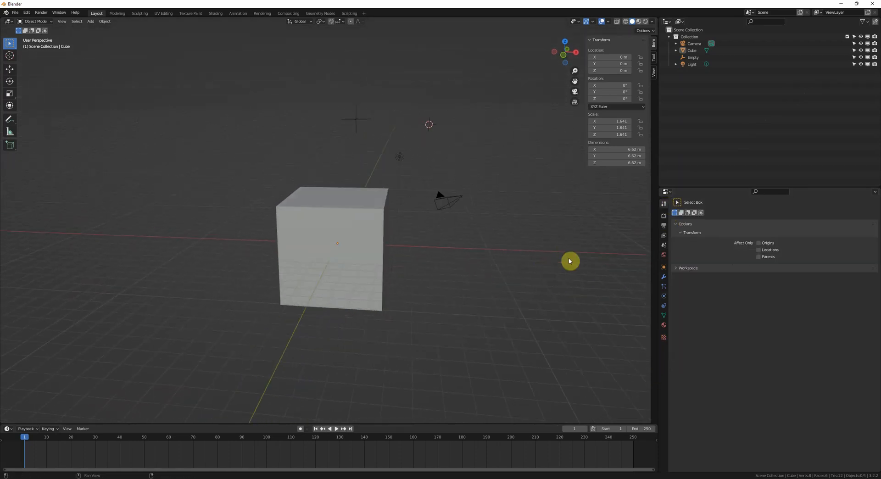
# - Activate the Annotate tool to bring up its settings in the Properties editor
pyautogui.scroll(2, 600, 345)
pyautogui.scroll(-2, 583, 310)
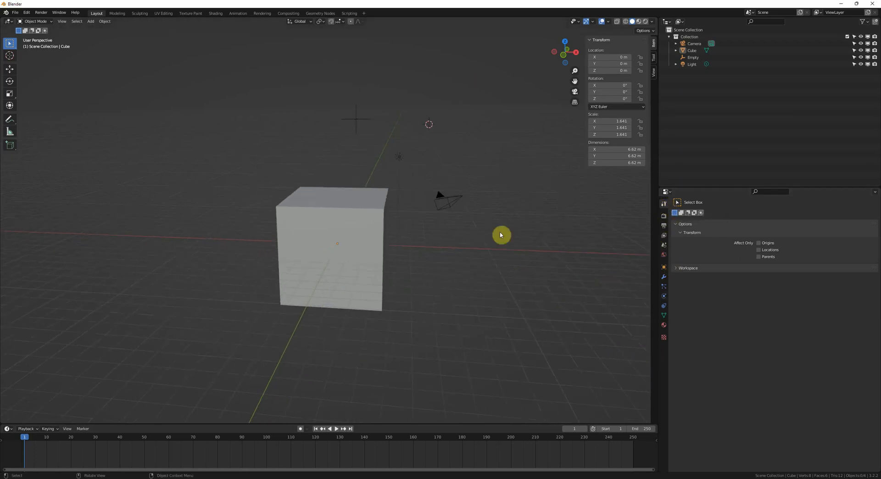
pyautogui.moveTo(541, 276); pyautogui.dragTo(542, 281, button='middle')
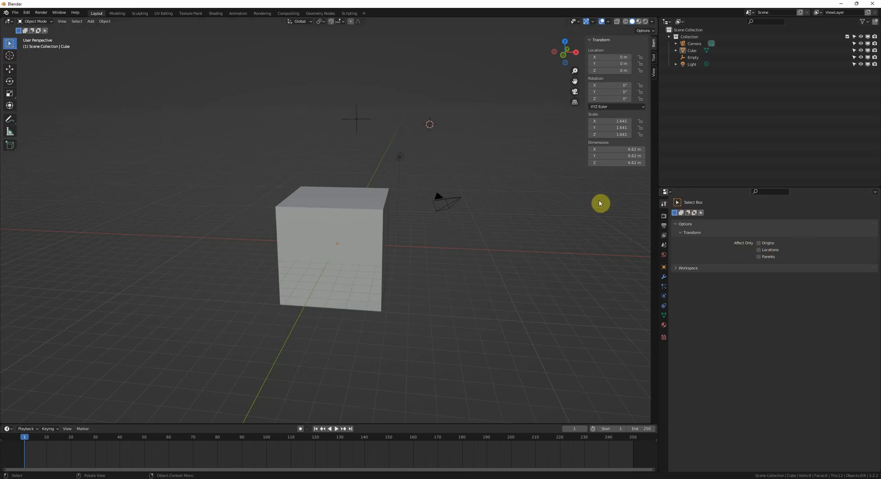
pyautogui.moveTo(87, 133); pyautogui.dragTo(90, 133, button='middle')
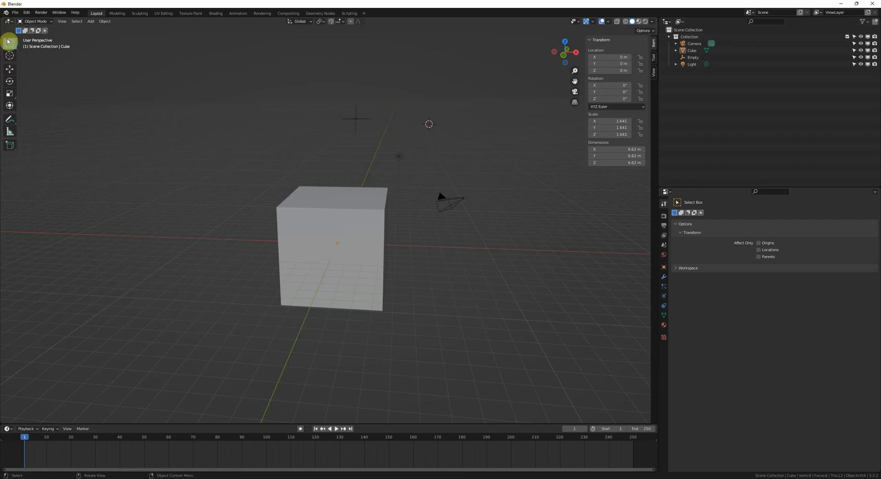
pyautogui.click(9, 121)
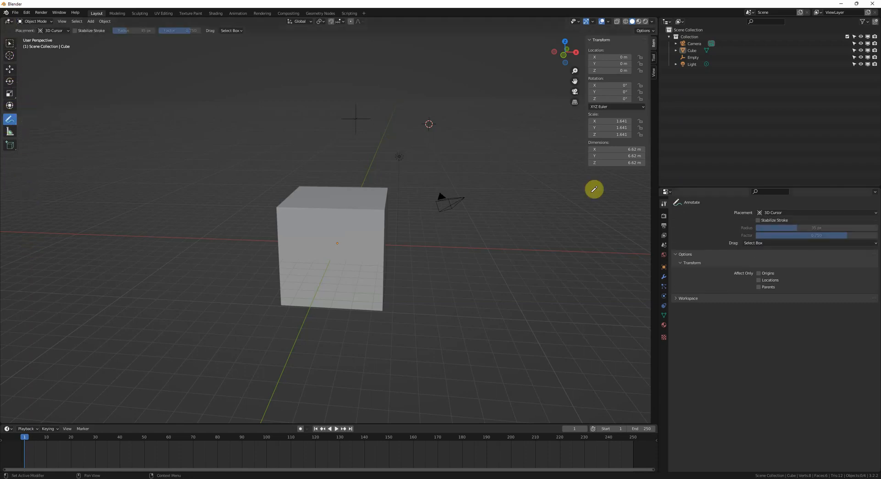
pyautogui.moveTo(476, 216); pyautogui.dragTo(446, 205, button='middle')
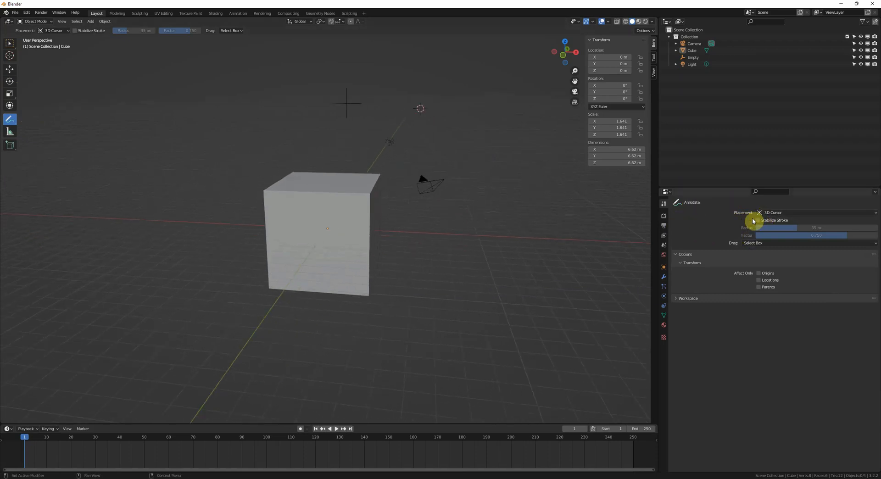
# - Draw a wavy freehand annotation above the cube with the placement set to 3D Cursor, and view it from another angle
pyautogui.click(687, 256)
pyautogui.click(688, 256)
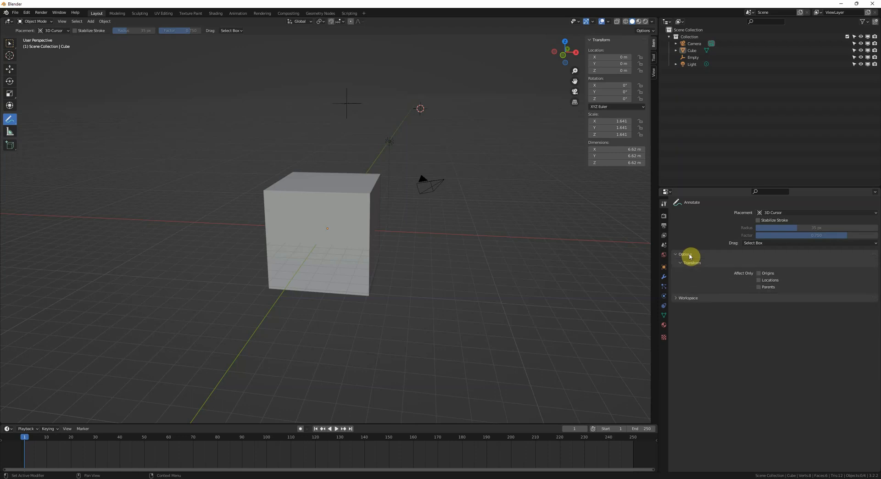
pyautogui.moveTo(509, 217); pyautogui.dragTo(495, 217, button='middle')
pyautogui.moveTo(413, 200); pyautogui.dragTo(441, 195, button='middle')
pyautogui.moveTo(307, 165)
pyautogui.mouseDown()
pyautogui.moveTo(377, 161)
pyautogui.moveTo(436, 173)
pyautogui.moveTo(498, 135)
pyautogui.mouseUp()
pyautogui.moveTo(497, 136)
pyautogui.mouseDown(button='middle')
pyautogui.moveTo(508, 183)
pyautogui.moveTo(431, 184)
pyautogui.moveTo(489, 187)
pyautogui.mouseUp(button='middle')
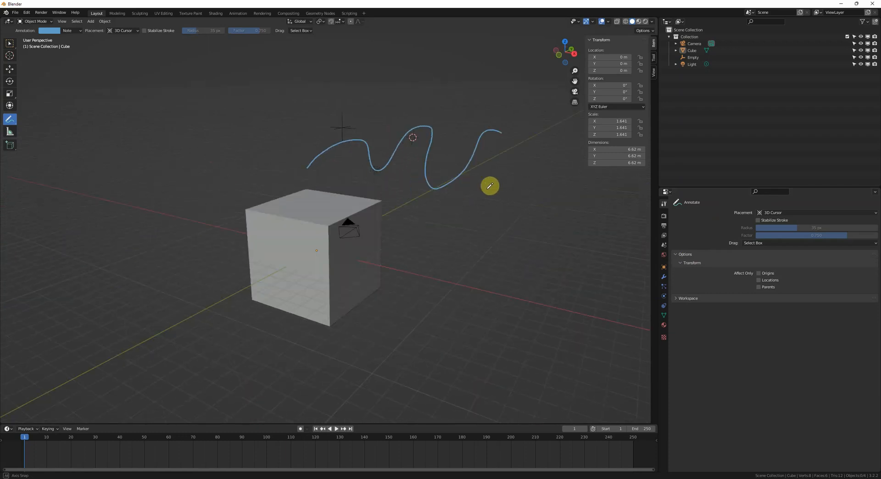
# - Erase the wavy annotation above the cube
pyautogui.keyDown('ctrl'); pyautogui.moveTo(500, 166); pyautogui.dragTo(381, 159); pyautogui.keyUp('ctrl')
pyautogui.keyDown('ctrl'); pyautogui.moveTo(516, 151); pyautogui.dragTo(323, 159); pyautogui.keyUp('ctrl')
pyautogui.moveTo(366, 149); pyautogui.dragTo(443, 149, button='middle')
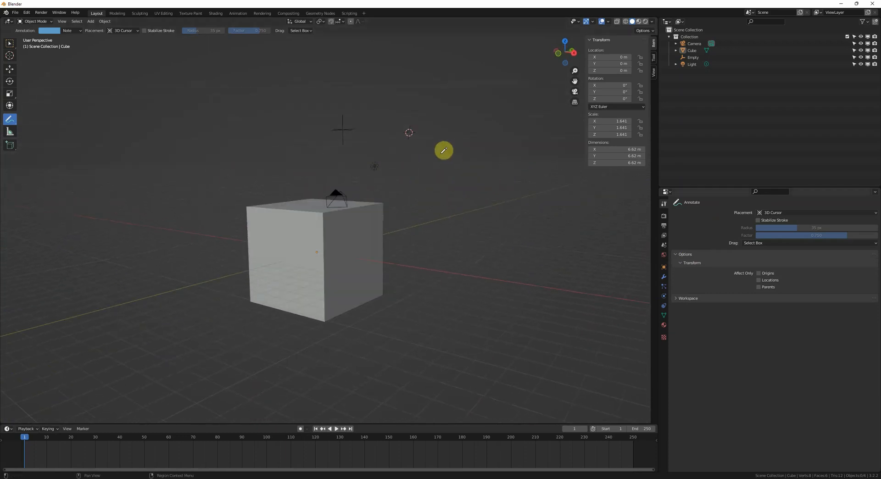
# - Set the annotation placement to View and draw a zigzag stroke starting above the cube
pyautogui.click(788, 214)
pyautogui.click(784, 228)
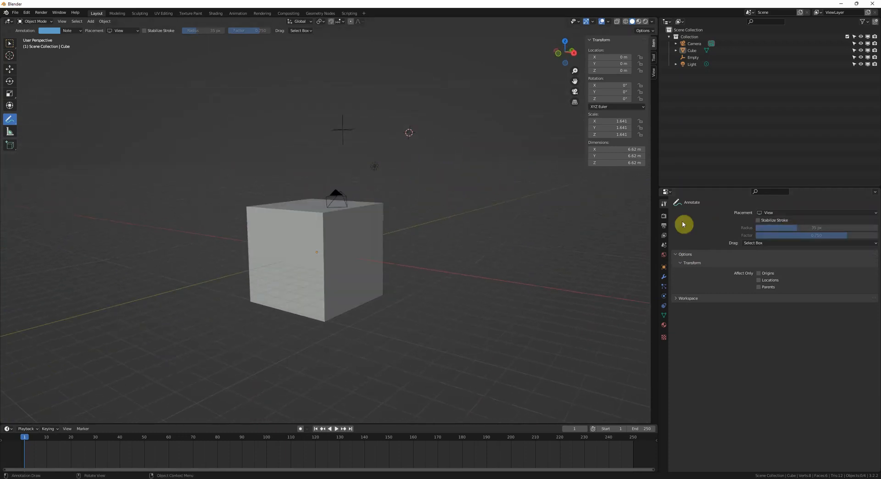
pyautogui.moveTo(573, 218); pyautogui.dragTo(470, 212, button='middle')
pyautogui.moveTo(360, 140)
pyautogui.mouseDown()
pyautogui.moveTo(435, 238)
pyautogui.moveTo(523, 233)
pyautogui.mouseUp()
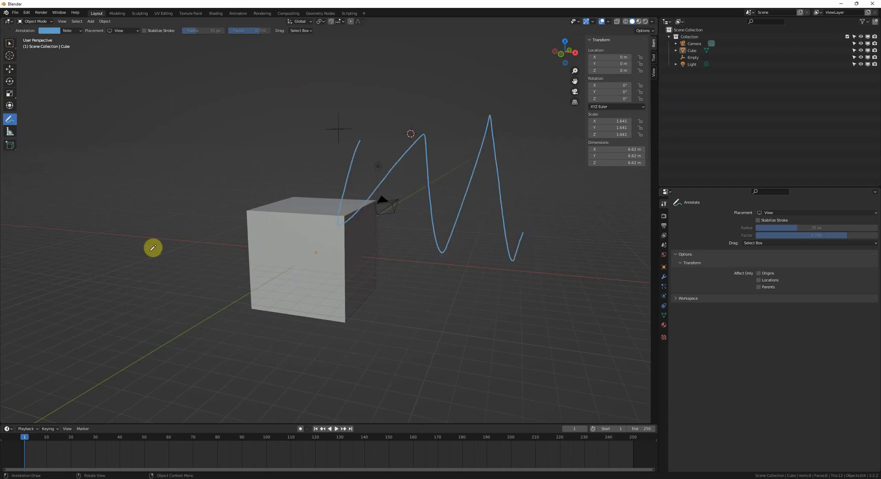
pyautogui.moveTo(152, 248)
pyautogui.mouseDown(button='middle')
pyautogui.moveTo(413, 241)
pyautogui.moveTo(367, 227)
pyautogui.mouseUp(button='middle')
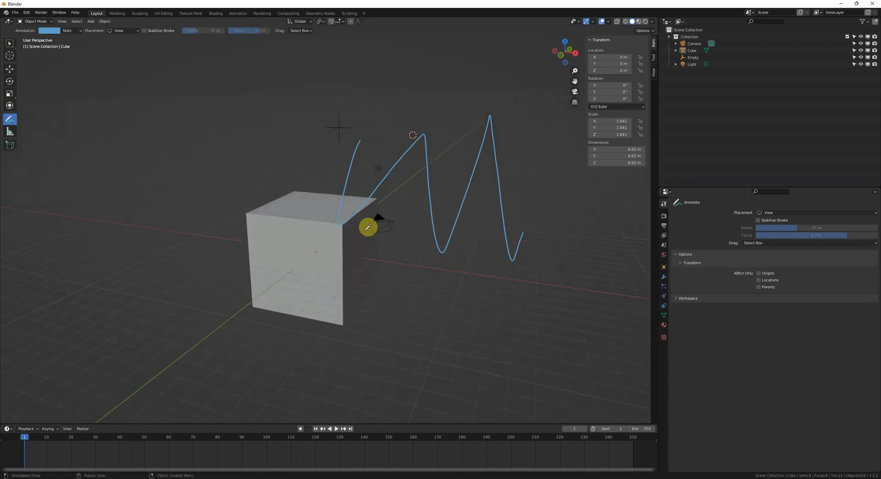
# - Erase the zigzag annotation and check the view from other angles
pyautogui.moveTo(400, 188)
pyautogui.mouseDown(button='middle')
pyautogui.moveTo(351, 195)
pyautogui.moveTo(379, 198)
pyautogui.moveTo(399, 226)
pyautogui.moveTo(338, 238)
pyautogui.mouseUp(button='middle')
pyautogui.moveTo(431, 244)
pyautogui.keyDown('ctrl'); pyautogui.mouseDown()
pyautogui.moveTo(452, 260)
pyautogui.moveTo(504, 263)
pyautogui.moveTo(480, 239)
pyautogui.moveTo(409, 266)
pyautogui.moveTo(343, 217)
pyautogui.mouseUp(); pyautogui.keyUp('ctrl')
pyautogui.keyDown('ctrl'); pyautogui.scroll(-7, 510, 259); pyautogui.keyUp('ctrl')
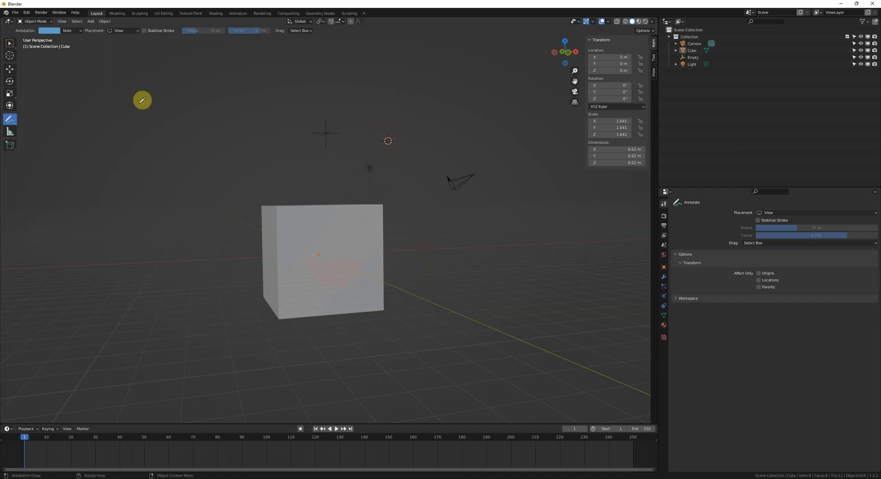
pyautogui.moveTo(149, 105)
pyautogui.mouseDown(button='middle')
pyautogui.moveTo(238, 156)
pyautogui.moveTo(192, 192)
pyautogui.mouseUp(button='middle')
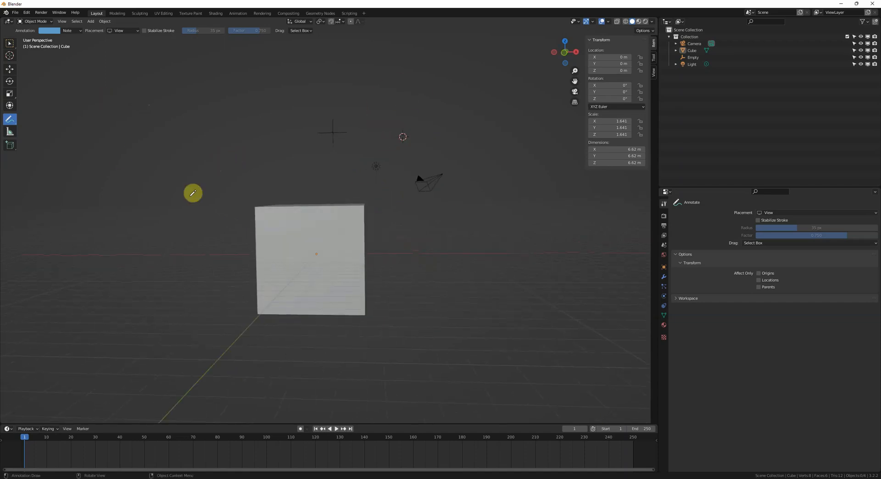
# - Set the annotation placement to Surface and draw a freehand stroke across the cube's faces
pyautogui.click(783, 212)
pyautogui.click(785, 230)
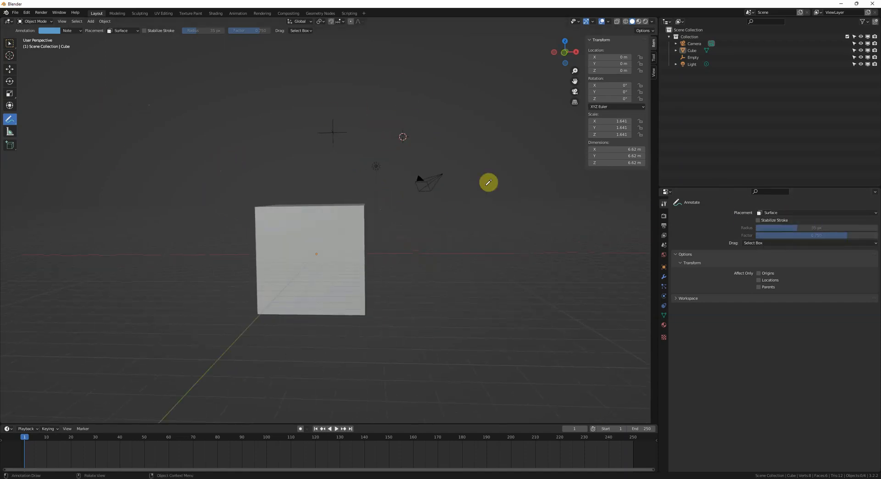
pyautogui.moveTo(402, 208); pyautogui.dragTo(409, 193, button='middle')
pyautogui.moveTo(270, 252)
pyautogui.mouseDown()
pyautogui.moveTo(295, 258)
pyautogui.moveTo(344, 229)
pyautogui.mouseUp()
pyautogui.moveTo(365, 236)
pyautogui.mouseDown(button='middle')
pyautogui.moveTo(454, 229)
pyautogui.moveTo(474, 191)
pyautogui.moveTo(466, 216)
pyautogui.moveTo(469, 181)
pyautogui.moveTo(331, 224)
pyautogui.moveTo(323, 240)
pyautogui.moveTo(332, 223)
pyautogui.moveTo(392, 238)
pyautogui.moveTo(389, 251)
pyautogui.moveTo(387, 236)
pyautogui.moveTo(321, 244)
pyautogui.mouseUp(button='middle')
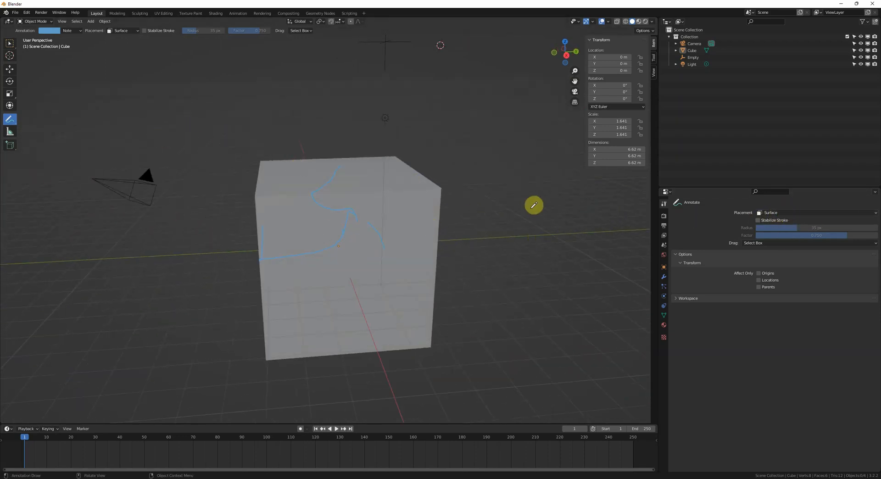
pyautogui.moveTo(656, 202); pyautogui.dragTo(503, 216, button='middle')
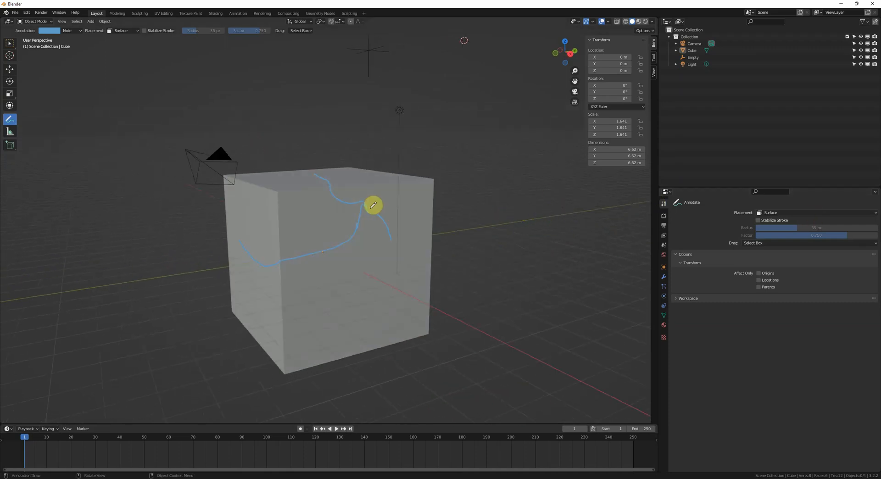
# - Activate the Move tool and, with it active, draw another freehand annotation on the cube's face
pyautogui.click(10, 69)
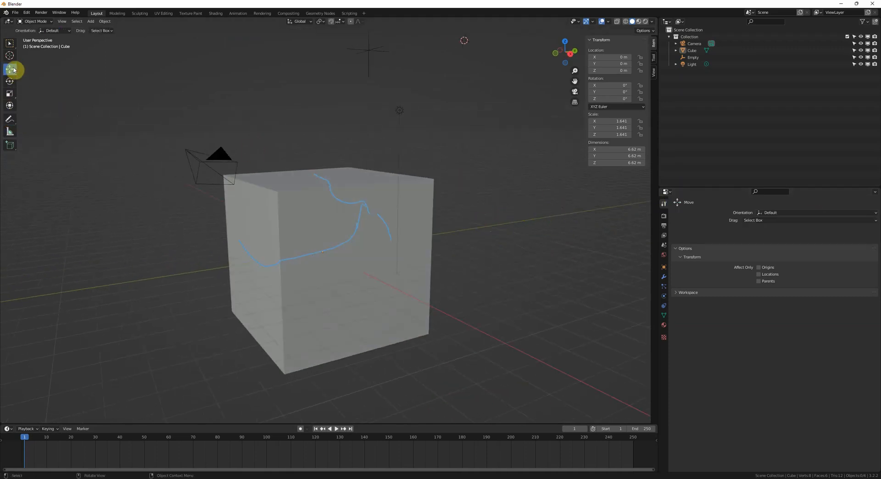
pyautogui.moveTo(442, 249); pyautogui.dragTo(238, 174, button='middle')
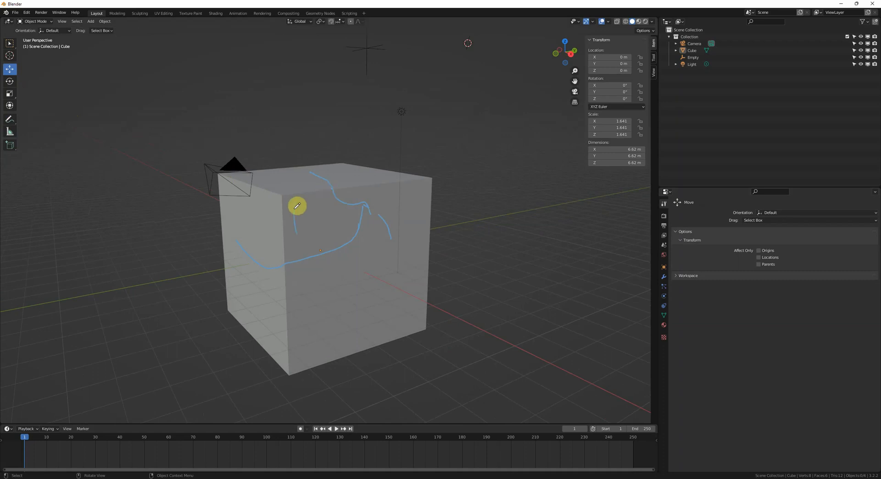
pyautogui.moveTo(314, 197); pyautogui.dragTo(346, 231)
pyautogui.moveTo(378, 265)
pyautogui.mouseDown(button='middle')
pyautogui.moveTo(367, 277)
pyautogui.moveTo(352, 273)
pyautogui.mouseUp(button='middle')
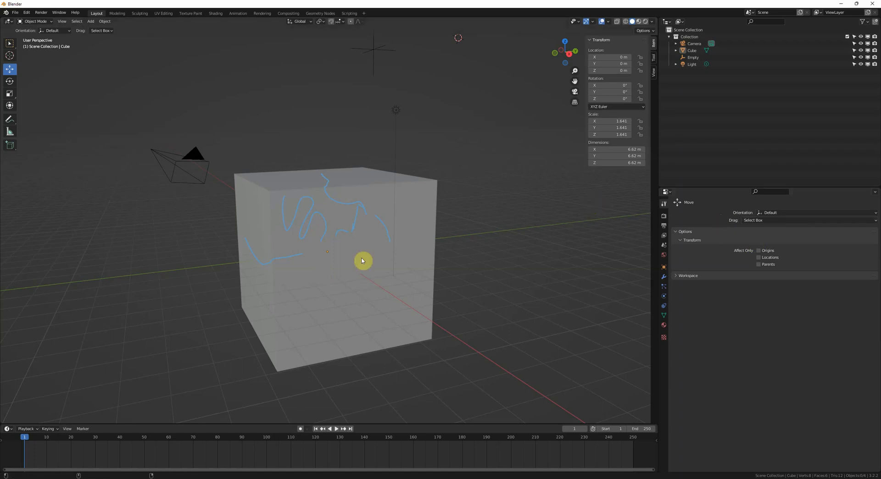
pyautogui.moveTo(380, 264); pyautogui.dragTo(397, 274, button='middle')
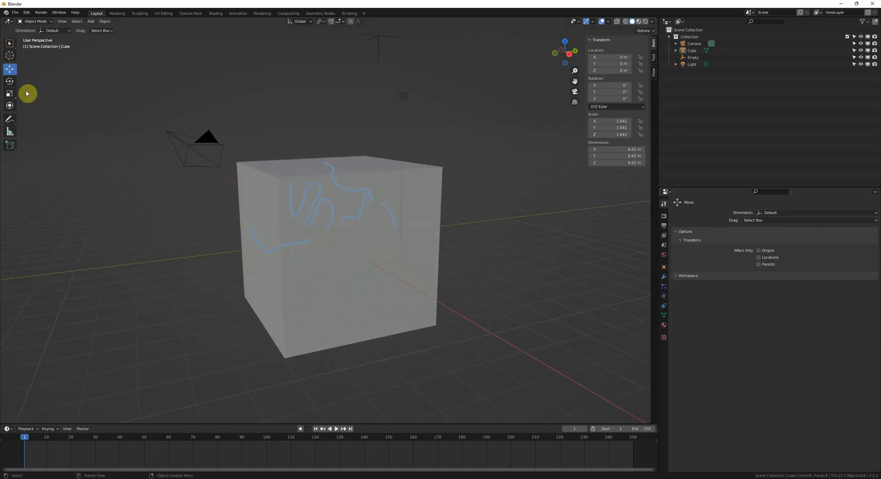
# - Compare the Annotate and Move tool settings, including the Options section
pyautogui.click(10, 119)
pyautogui.click(10, 70)
pyautogui.click(684, 231)
pyautogui.click(685, 232)
# - Select the cube, enter Edit Mode and expand the Options of the active tool settings
pyautogui.click(293, 208)
pyautogui.press('Tab')
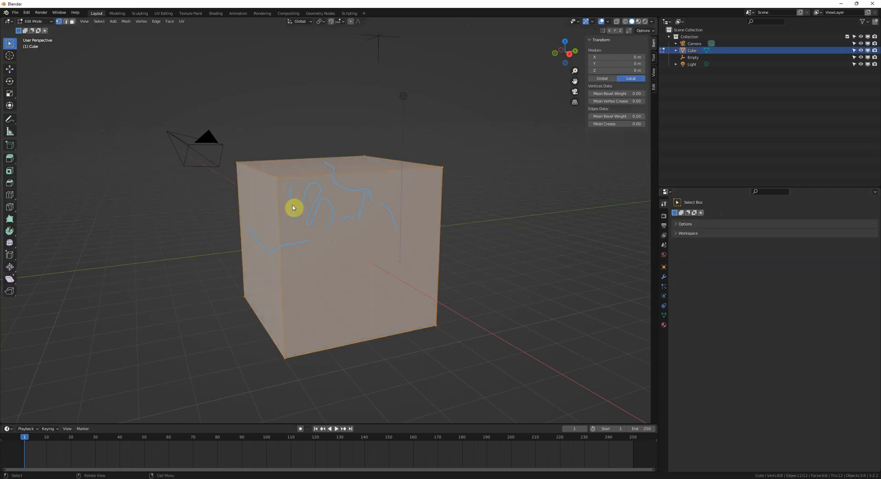
pyautogui.moveTo(377, 246); pyautogui.dragTo(390, 243, button='middle')
pyautogui.click(684, 224)
pyautogui.moveTo(507, 216); pyautogui.dragTo(447, 230, button='middle')
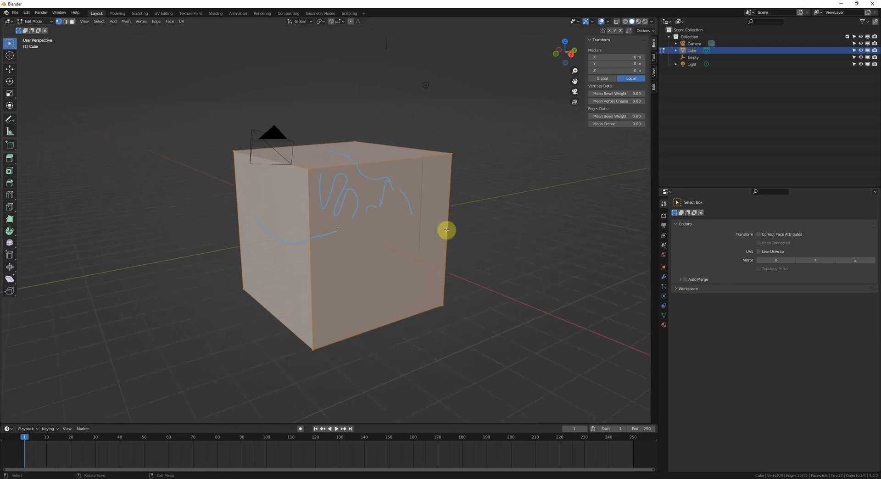
# - Select the cube's far upper corner vertex and set the snapping target to Vertex
pyautogui.click(446, 230)
pyautogui.click(445, 162)
pyautogui.keyDown('shift'); pyautogui.moveTo(444, 163); pyautogui.dragTo(455, 168, button='middle'); pyautogui.keyUp('shift')
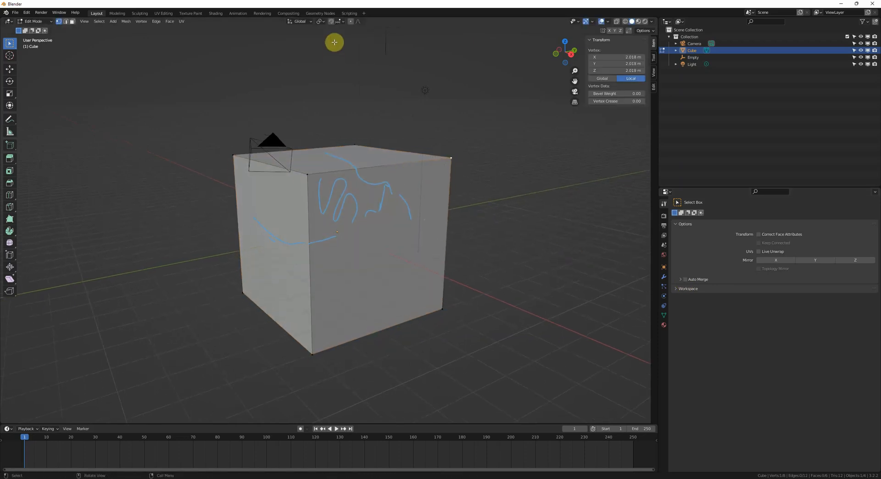
pyautogui.click(338, 21)
pyautogui.click(337, 53)
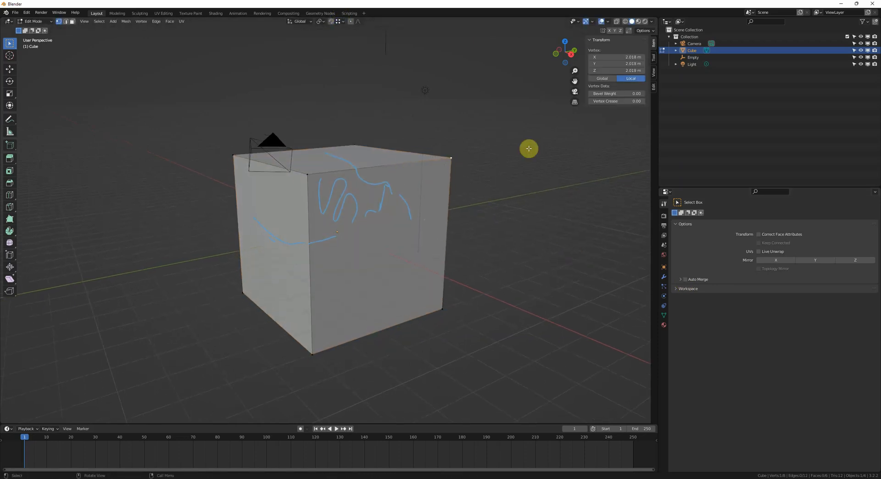
# - Move the selected vertex and snap it onto the cube's near upper corner vertex
pyautogui.moveTo(434, 252); pyautogui.dragTo(370, 217, button='middle')
pyautogui.hotkey('shift', 'g')
pyautogui.press('Escape')
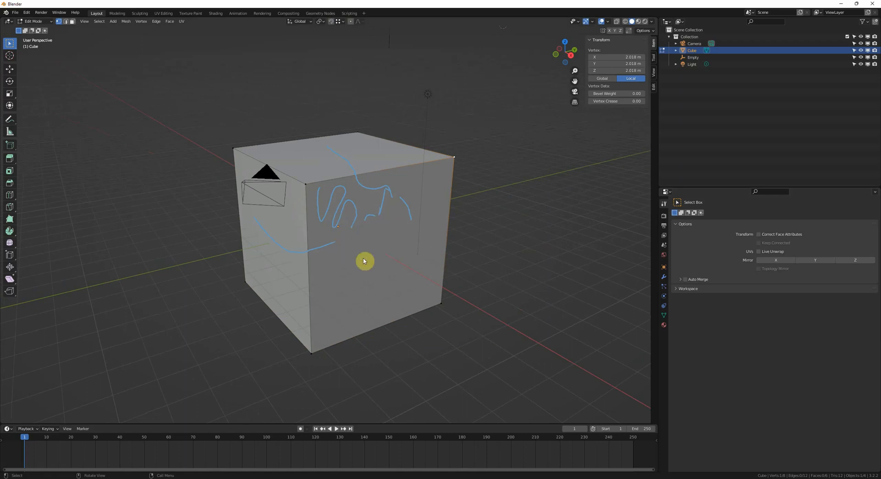
pyautogui.press('g')
pyautogui.keyDown('ctrl'); pyautogui.click(306, 185); pyautogui.keyUp('ctrl')
pyautogui.moveTo(306, 185); pyautogui.dragTo(292, 211, button='middle')
# - Enable Auto Merge, snap the vertex onto the same corner again to merge them, and return to Object Mode
pyautogui.click(684, 279)
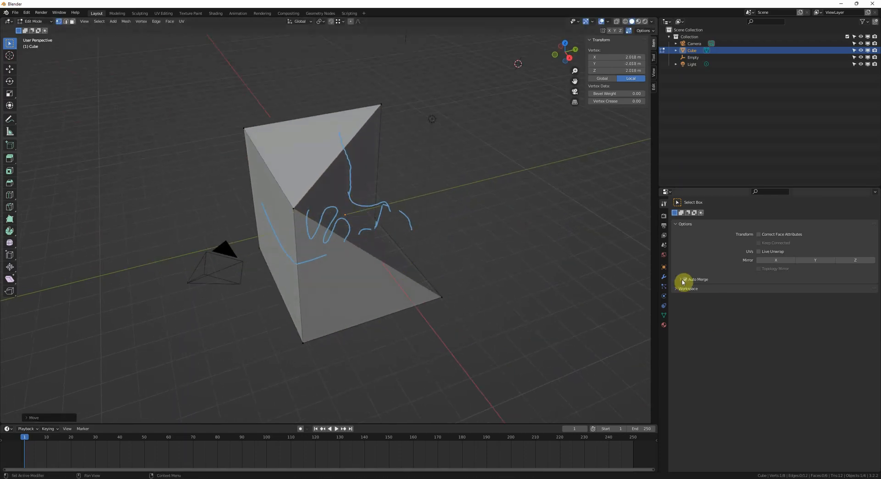
pyautogui.press('g')
pyautogui.keyDown('ctrl'); pyautogui.click(291, 206); pyautogui.keyUp('ctrl')
pyautogui.moveTo(297, 223); pyautogui.dragTo(367, 219, button='middle')
pyautogui.click(367, 219)
pyautogui.click(713, 282)
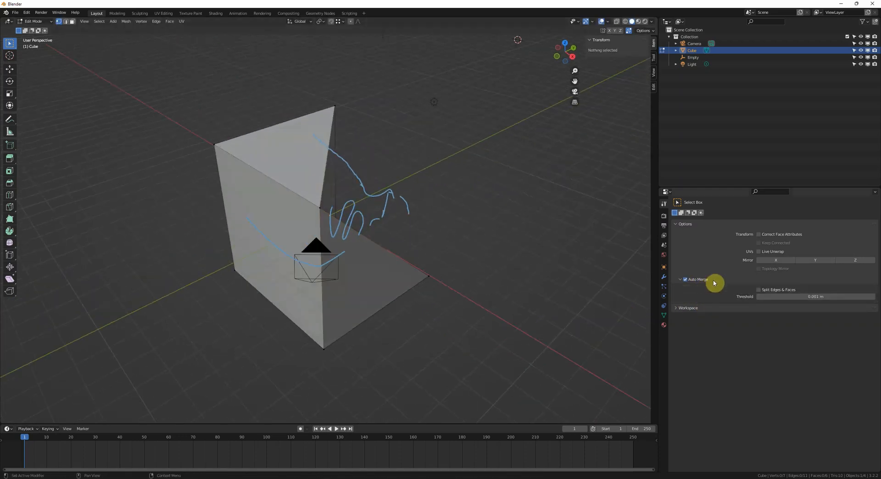
pyautogui.rightClick(715, 282)
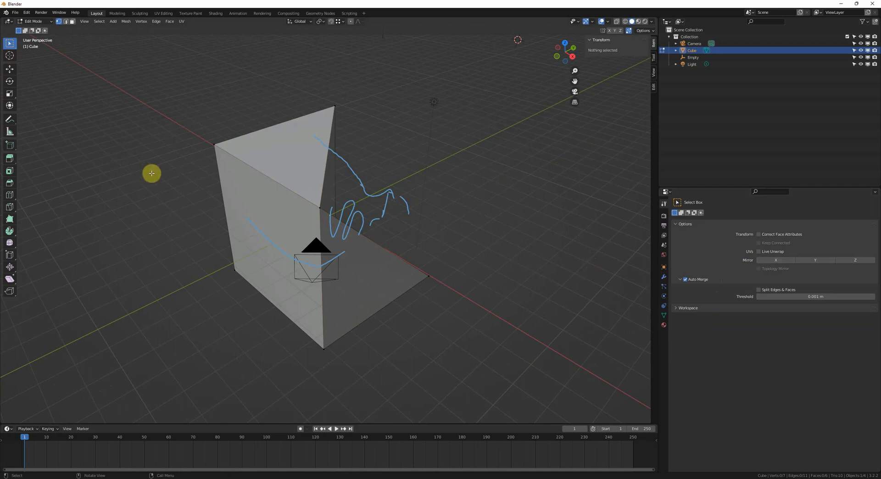
pyautogui.press('Tab')
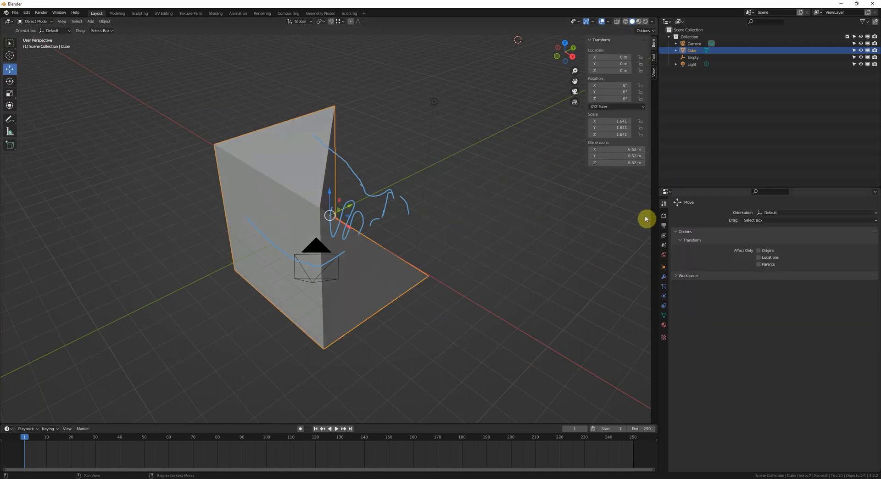
# - Enable the Transparent film option in the scene's render settings
pyautogui.moveTo(451, 193); pyautogui.dragTo(440, 188, button='middle')
pyautogui.click(664, 216)
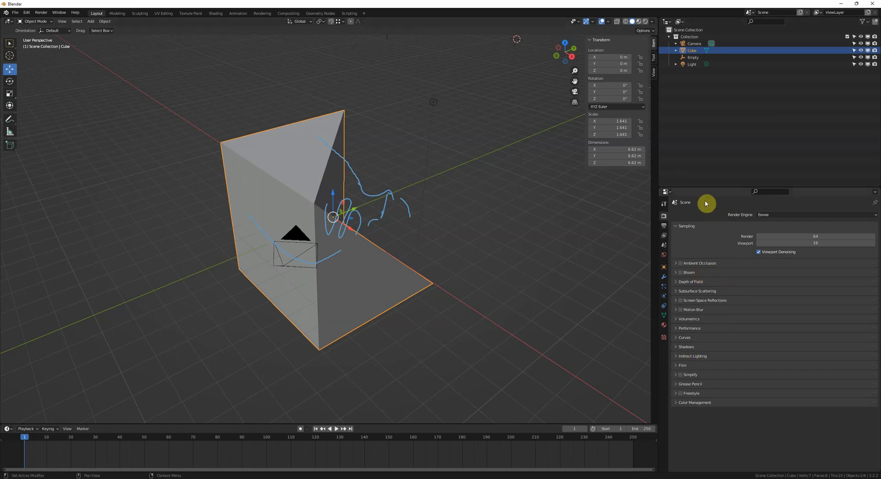
pyautogui.moveTo(552, 263); pyautogui.dragTo(571, 262, button='middle')
pyautogui.click(684, 365)
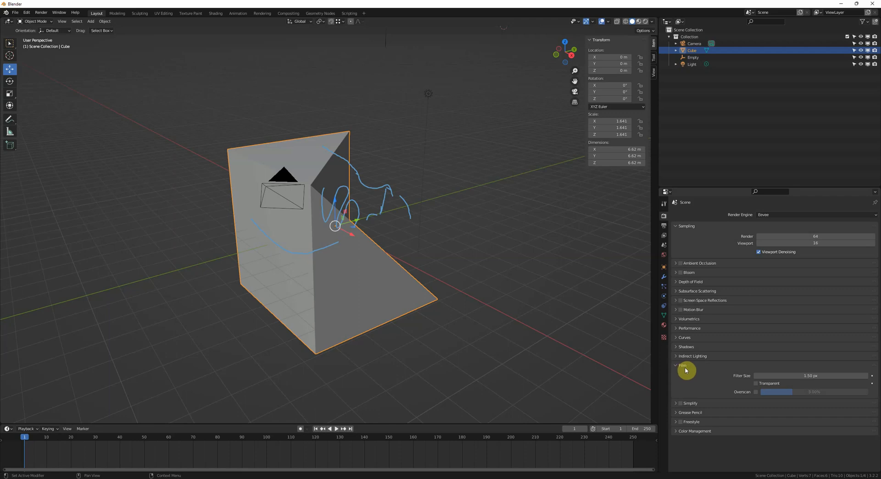
pyautogui.moveTo(487, 273); pyautogui.dragTo(452, 217, button='middle')
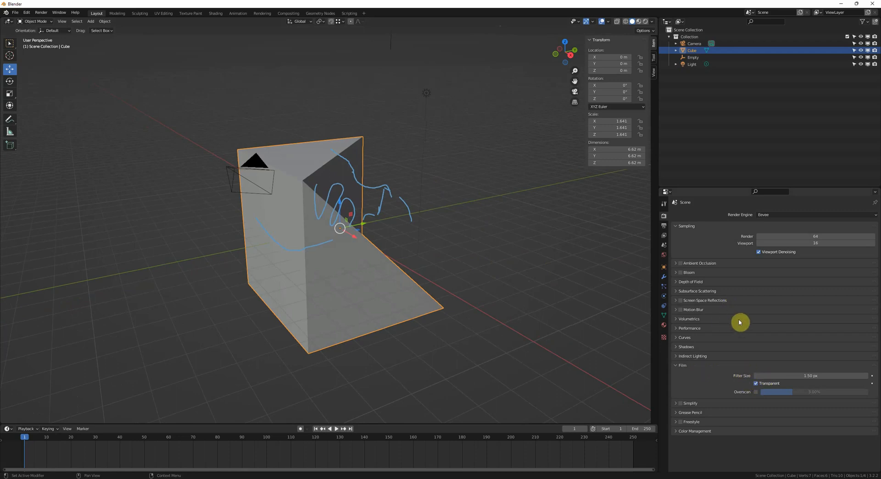
# - Examine the output settings for format, frame range and file output
pyautogui.click(663, 226)
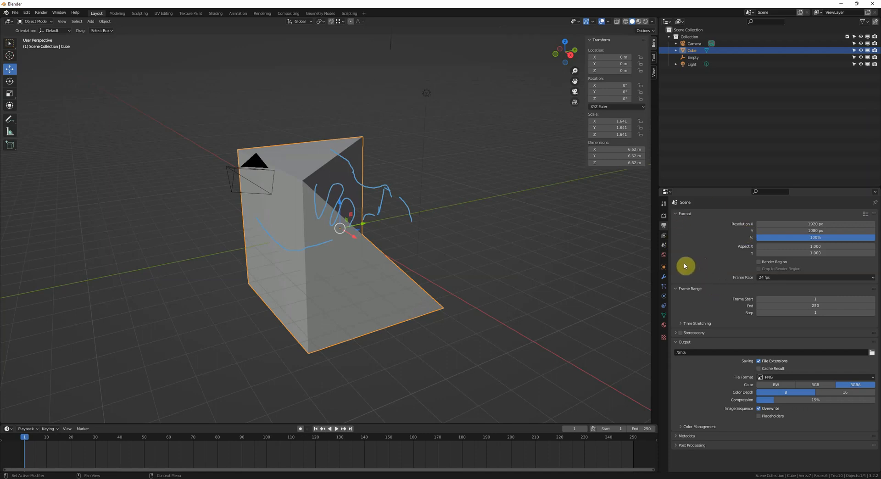
pyautogui.moveTo(499, 240); pyautogui.dragTo(489, 236, button='middle')
pyautogui.moveTo(424, 199); pyautogui.dragTo(410, 179, button='middle')
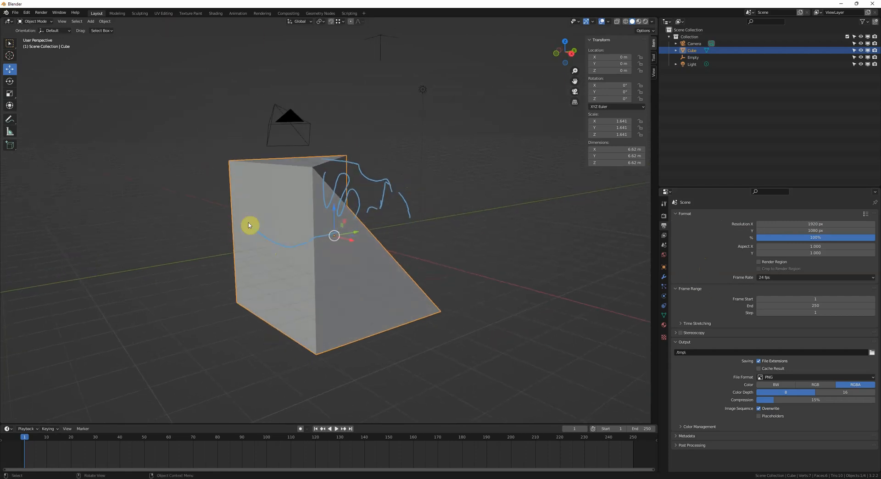
pyautogui.moveTo(345, 232); pyautogui.dragTo(401, 248, button='middle')
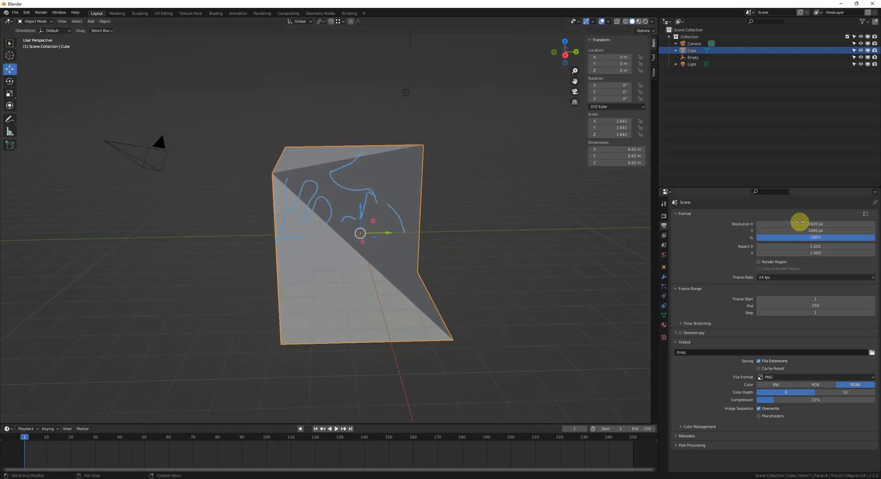
pyautogui.moveTo(447, 216); pyautogui.dragTo(418, 215, button='middle')
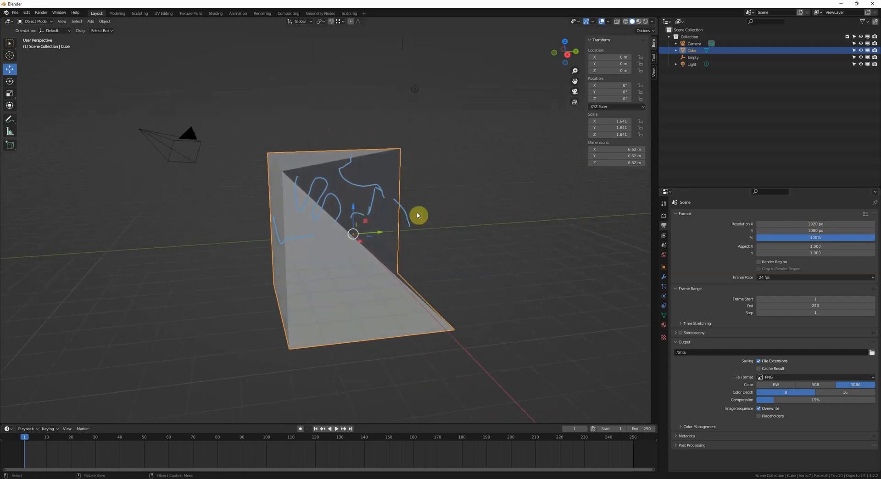
# - Select the camera and look through it to check the frame set by the output resolution
pyautogui.click(459, 223)
pyautogui.moveTo(197, 179); pyautogui.dragTo(213, 166, button='middle')
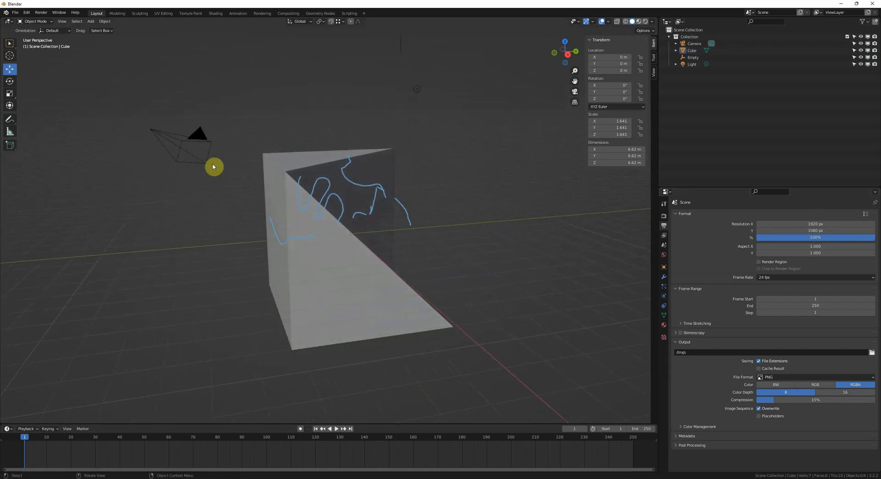
pyautogui.click(213, 167)
pyautogui.press('KP_0')
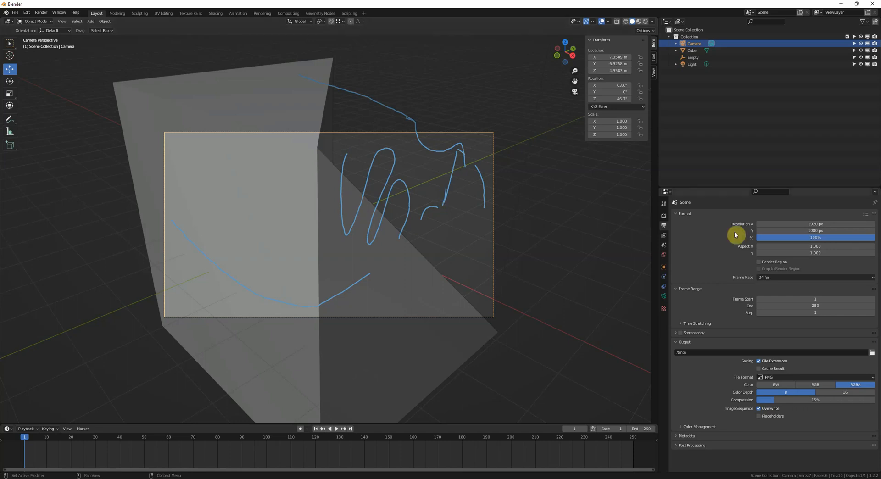
pyautogui.moveTo(809, 225)
pyautogui.mouseDown()
pyautogui.moveTo(787, 225)
pyautogui.moveTo(809, 225)
pyautogui.mouseUp()
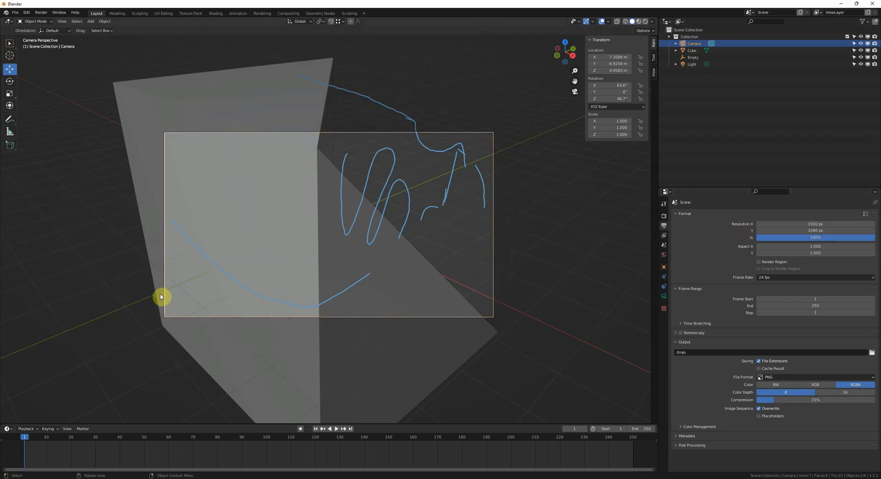
# - Leave the camera view, clear the selection and select the camera in the scene again
pyautogui.moveTo(500, 159); pyautogui.dragTo(490, 245, button='middle')
pyautogui.scroll(-2, 425, 225)
pyautogui.hotkey('alt', 'a')
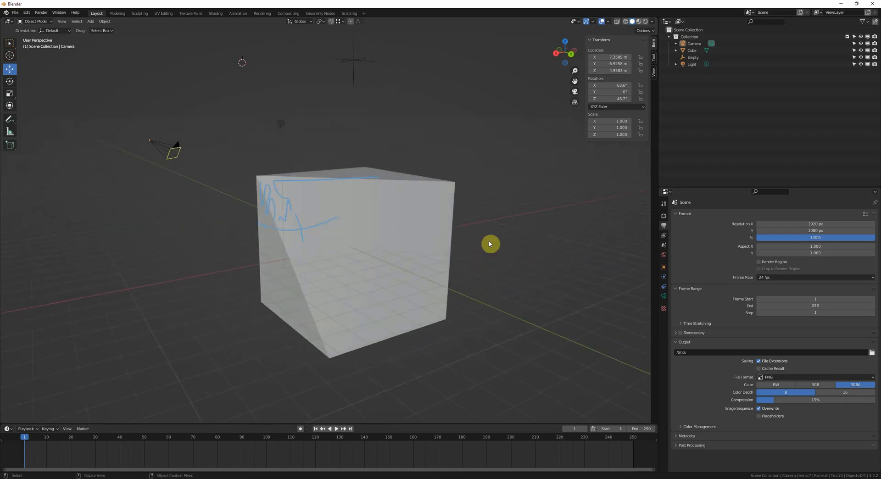
pyautogui.moveTo(355, 220); pyautogui.dragTo(413, 236, button='middle')
pyautogui.click(146, 155)
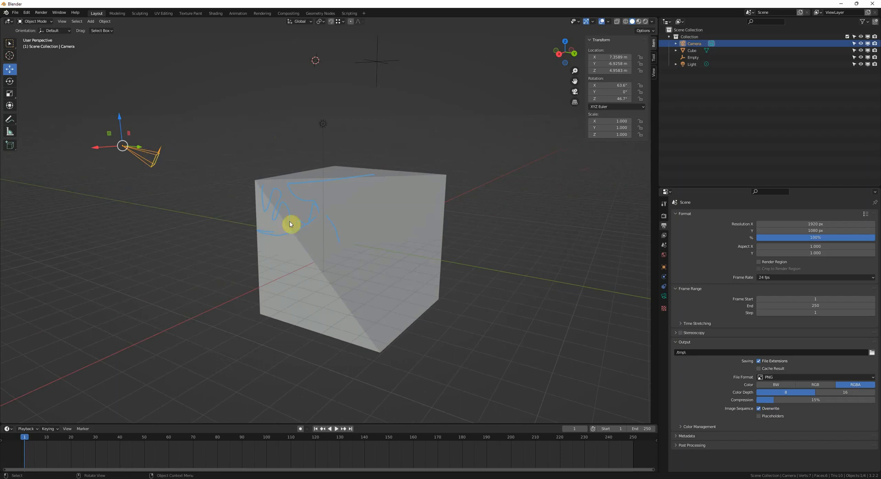
pyautogui.moveTo(302, 261); pyautogui.dragTo(340, 258, button='middle')
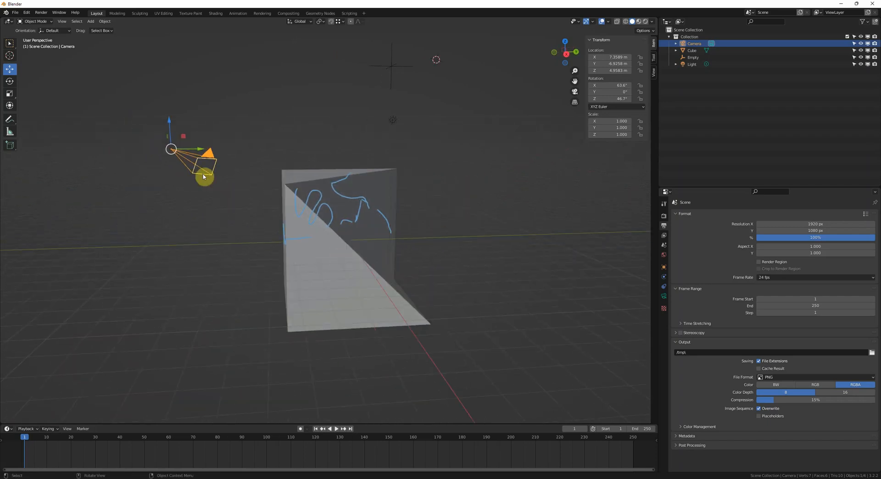
# - Select the camera in the scene and switch to its perspective to inspect what it frames
pyautogui.moveTo(215, 166); pyautogui.dragTo(320, 204, button='middle')
pyautogui.click(489, 224)
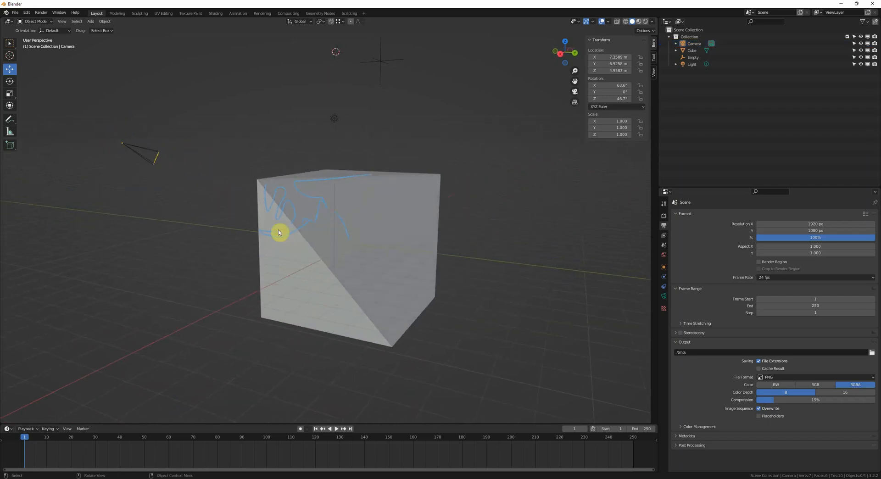
pyautogui.moveTo(212, 185); pyautogui.dragTo(301, 230, button='middle')
pyautogui.click(222, 202)
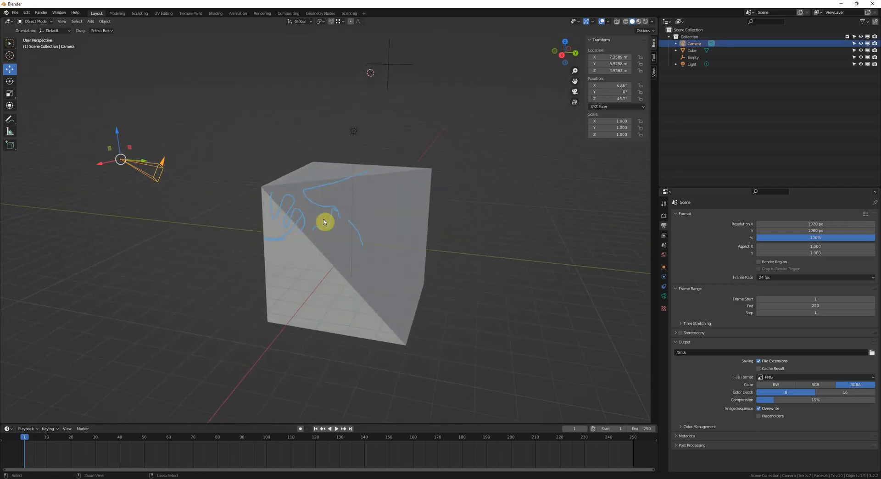
pyautogui.press('KP_0')
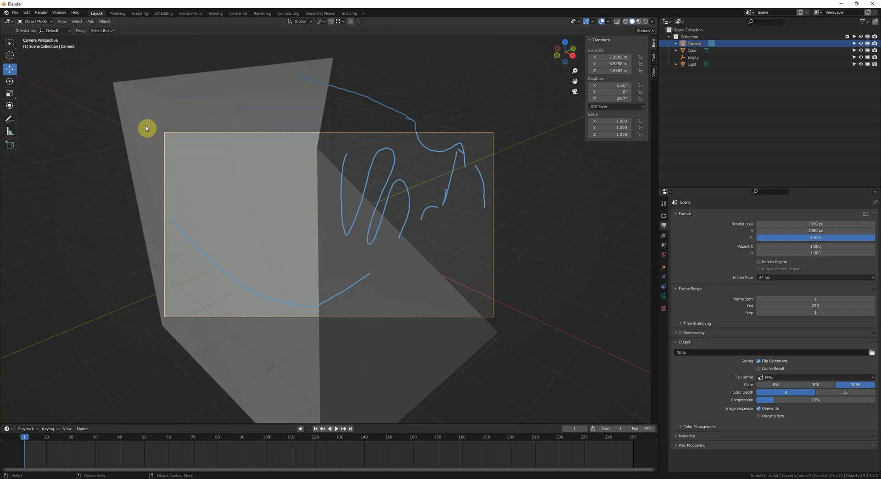
pyautogui.scroll(2, 387, 246)
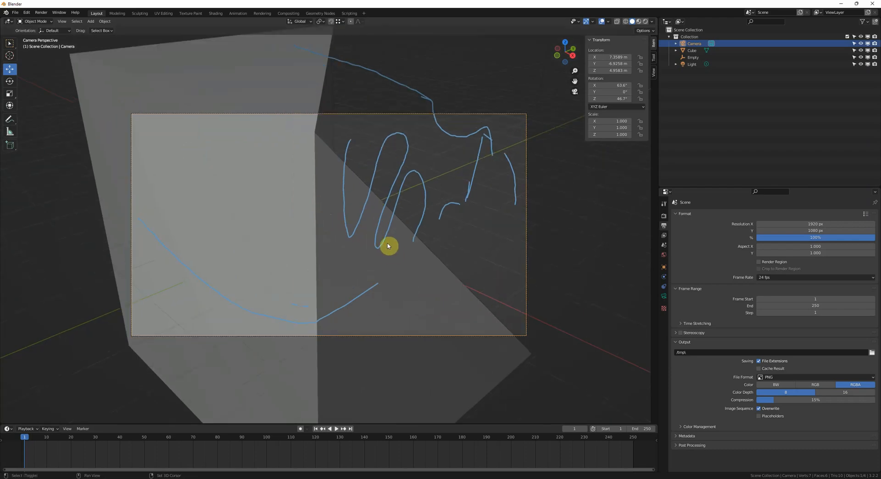
pyautogui.scroll(-2, 202, 207)
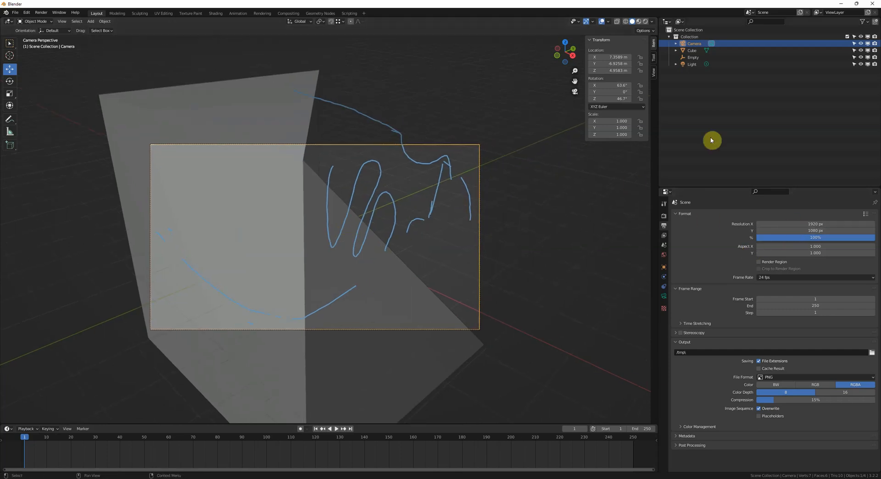
# - Show the View settings in the viewport sidebar and widen the sidebar to make its labels readable
pyautogui.press('n')
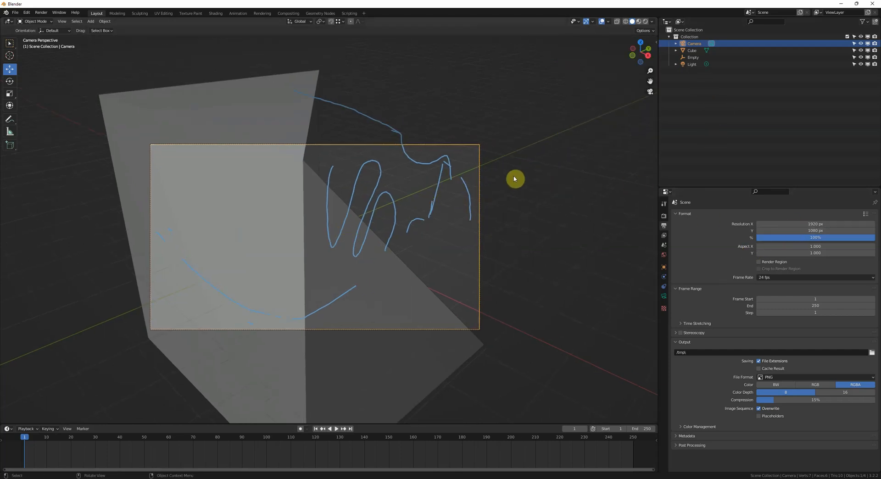
pyautogui.press('n')
pyautogui.click(652, 72)
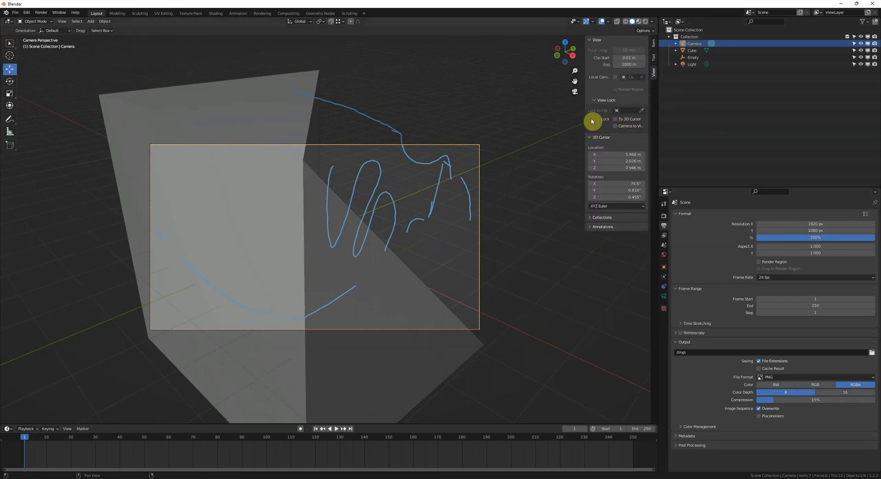
pyautogui.moveTo(585, 120); pyautogui.dragTo(534, 117)
# - In camera view, lock the camera to the view, orbit it around the cube, and release the lock
pyautogui.moveTo(458, 172); pyautogui.dragTo(395, 201, button='middle')
pyautogui.scroll(-5, 367, 192)
pyautogui.moveTo(315, 175); pyautogui.dragTo(340, 182, button='middle')
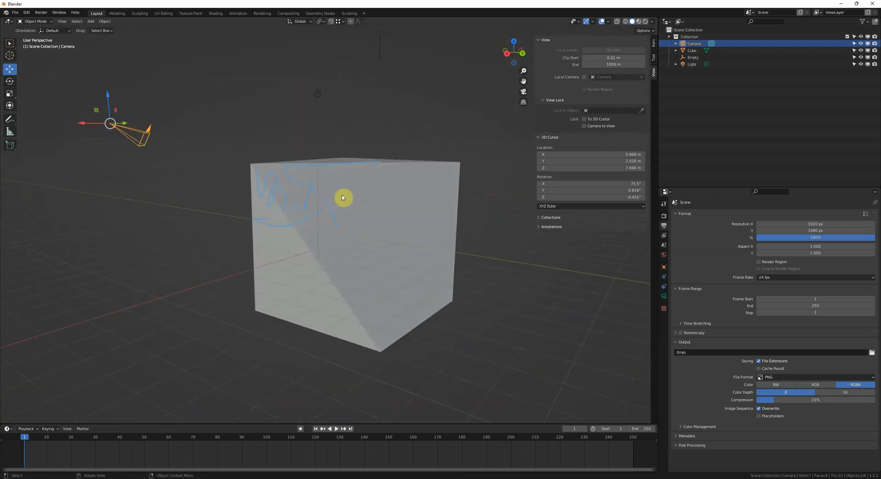
pyautogui.press('KP_0')
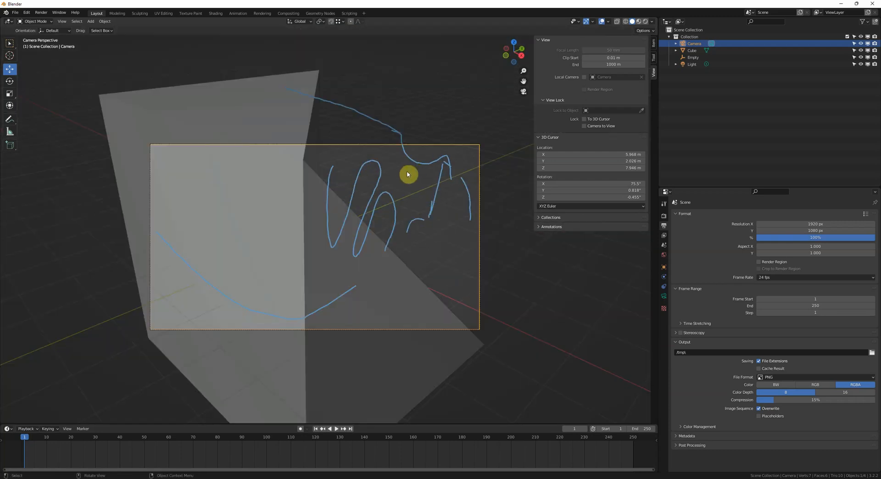
pyautogui.click(585, 126)
pyautogui.moveTo(514, 150); pyautogui.dragTo(379, 164, button='middle')
pyautogui.click(584, 125)
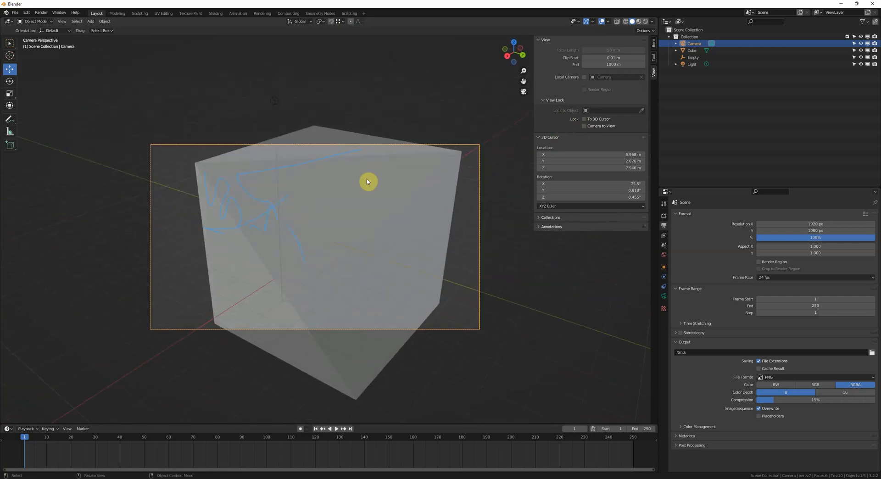
# - Reposition the camera with Camera to View to face the cube's side with the diagonal edge, leaving the lock off
pyautogui.keyDown('shift'); pyautogui.moveTo(278, 189); pyautogui.dragTo(261, 215, button='middle'); pyautogui.keyUp('shift')
pyautogui.keyDown('shift'); pyautogui.moveTo(348, 236); pyautogui.dragTo(370, 208, button='middle'); pyautogui.keyUp('shift')
pyautogui.click(584, 126)
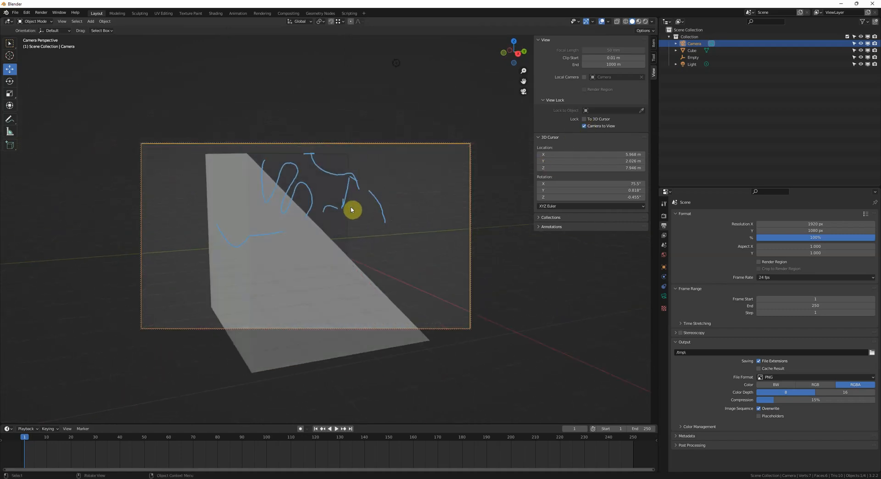
pyautogui.moveTo(375, 172)
pyautogui.mouseDown(button='middle')
pyautogui.moveTo(403, 173)
pyautogui.moveTo(350, 204)
pyautogui.moveTo(367, 191)
pyautogui.mouseUp(button='middle')
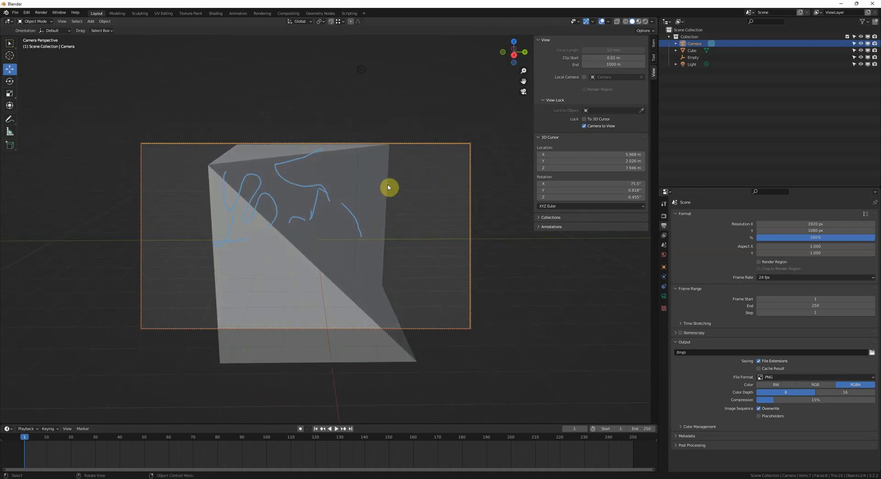
pyautogui.click(601, 126)
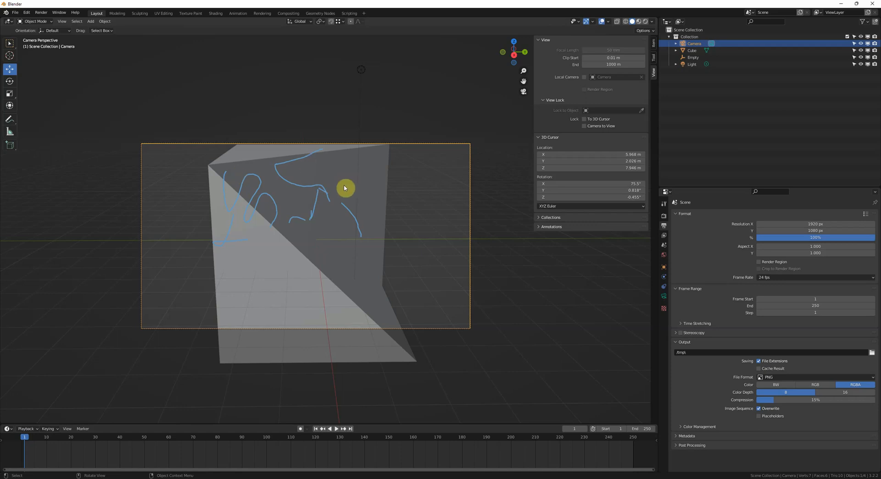
pyautogui.scroll(3, 351, 189)
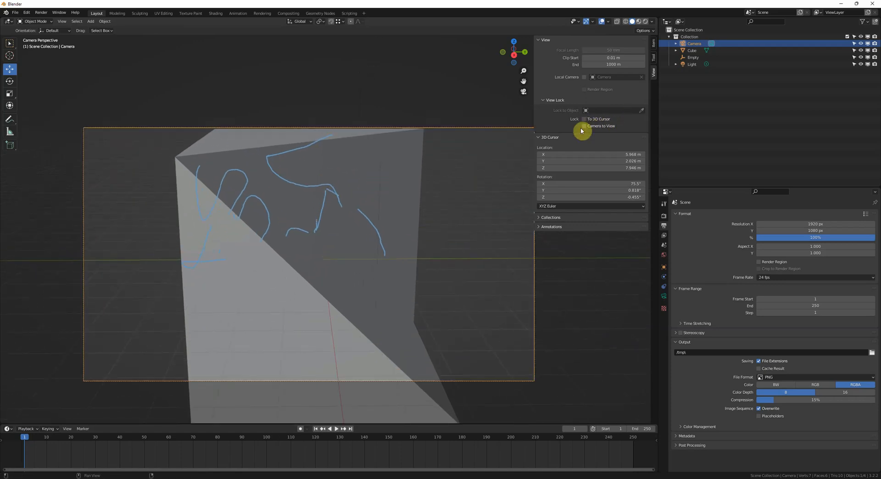
pyautogui.click(589, 125)
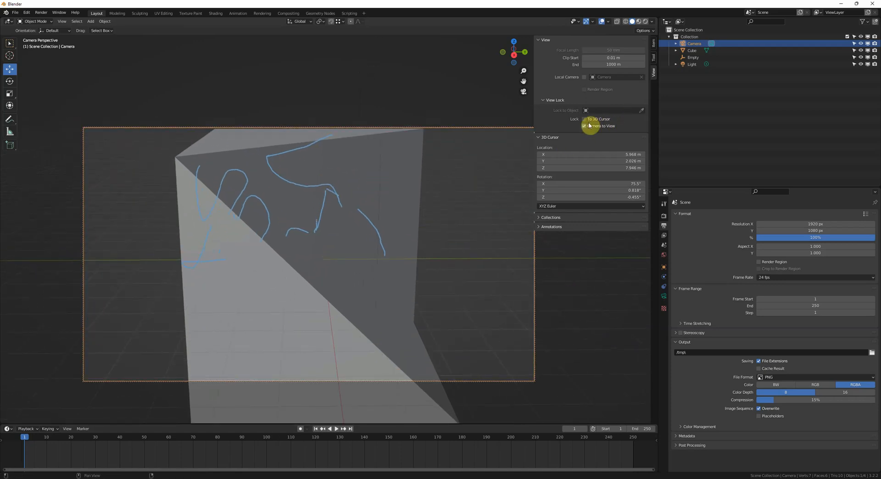
pyautogui.click(589, 125)
pyautogui.keyDown('shift'); pyautogui.moveTo(404, 220); pyautogui.dragTo(365, 207, button='middle'); pyautogui.keyUp('shift')
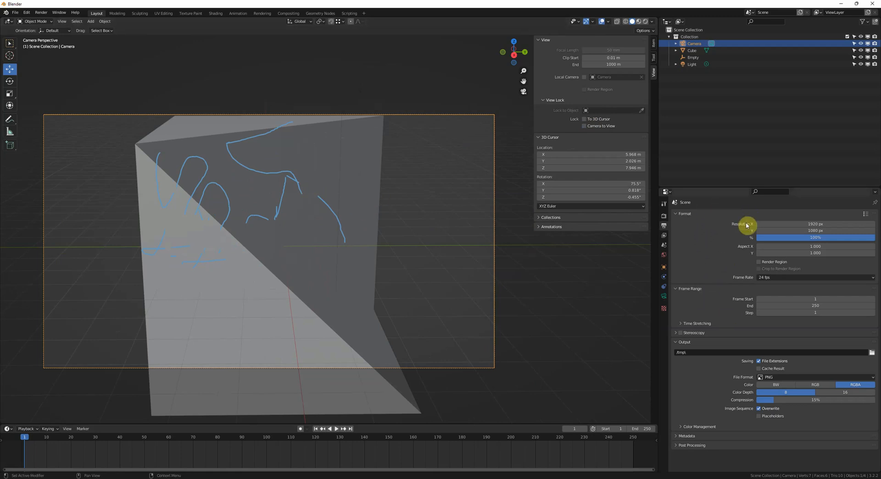
# - Deselect the camera and set the animation's end frame to 185, keeping the frame rate at 24 fps
pyautogui.click(568, 265)
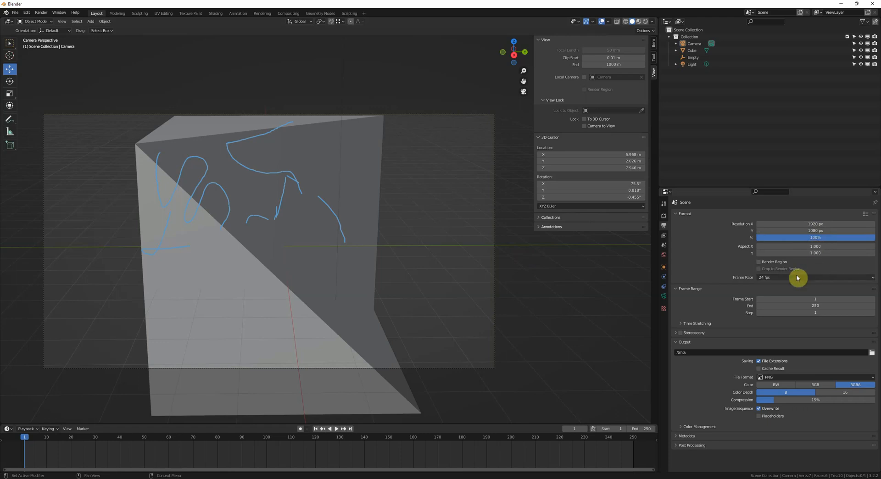
pyautogui.click(767, 277)
pyautogui.click(770, 279)
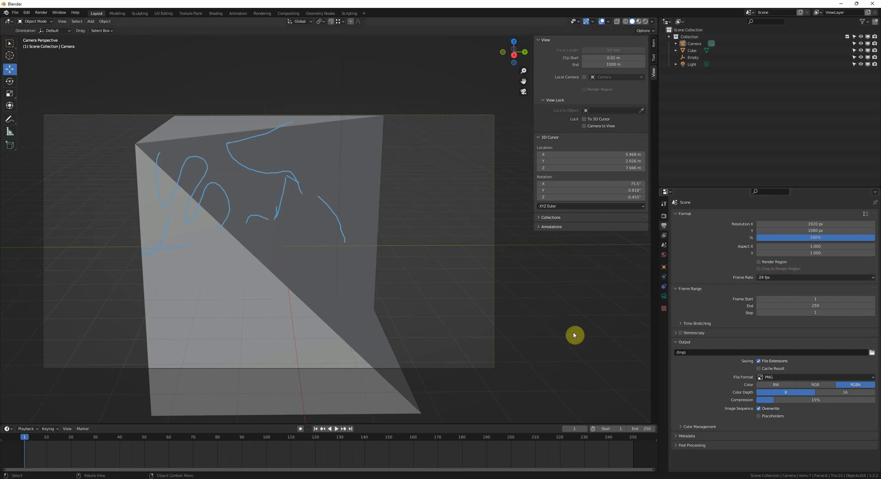
pyautogui.moveTo(816, 306); pyautogui.dragTo(797, 306)
pyautogui.moveTo(641, 429)
pyautogui.mouseDown()
pyautogui.moveTo(656, 429)
pyautogui.moveTo(634, 429)
pyautogui.mouseUp()
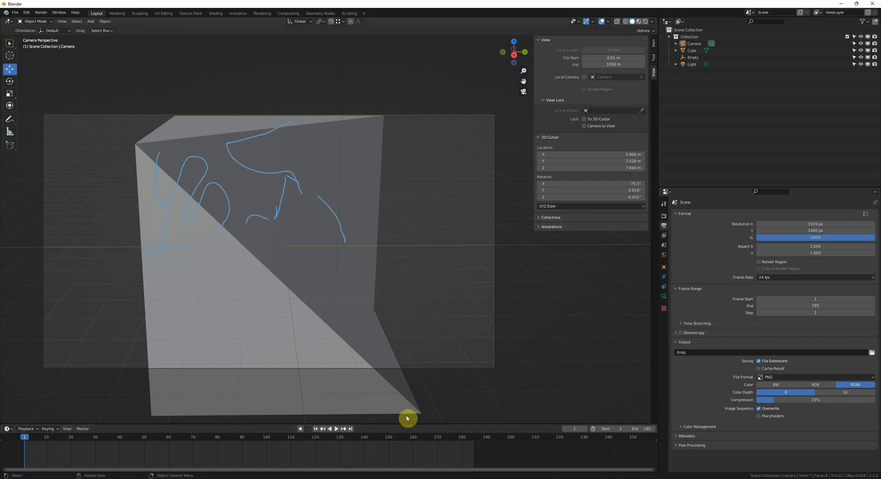
# - Examine the Time Stretching options and the view layer's render pass settings
pyautogui.click(708, 324)
pyautogui.click(710, 324)
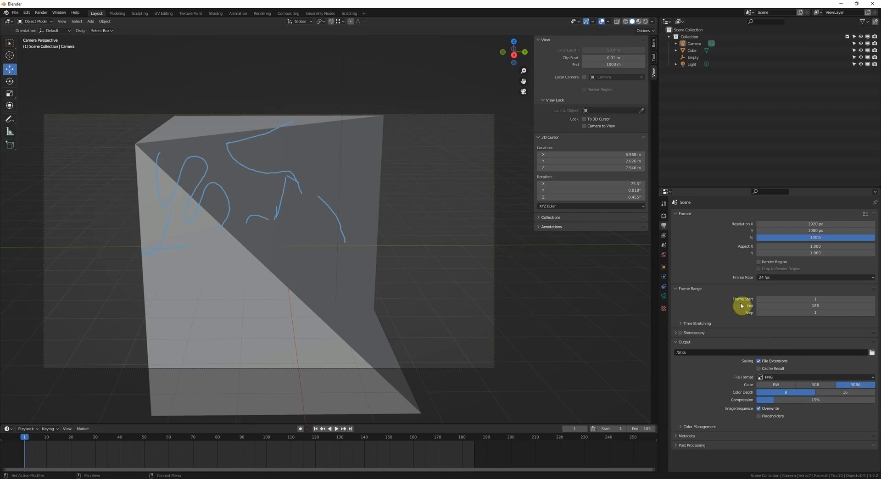
pyautogui.click(664, 233)
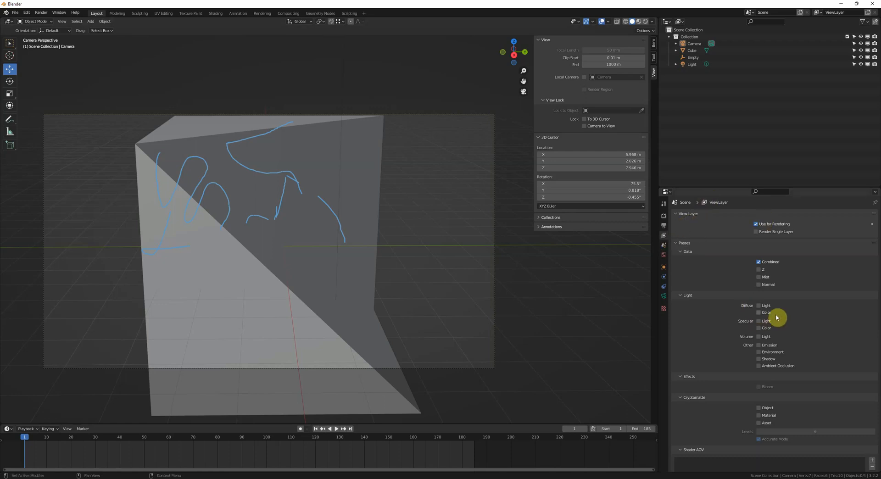
pyautogui.click(690, 244)
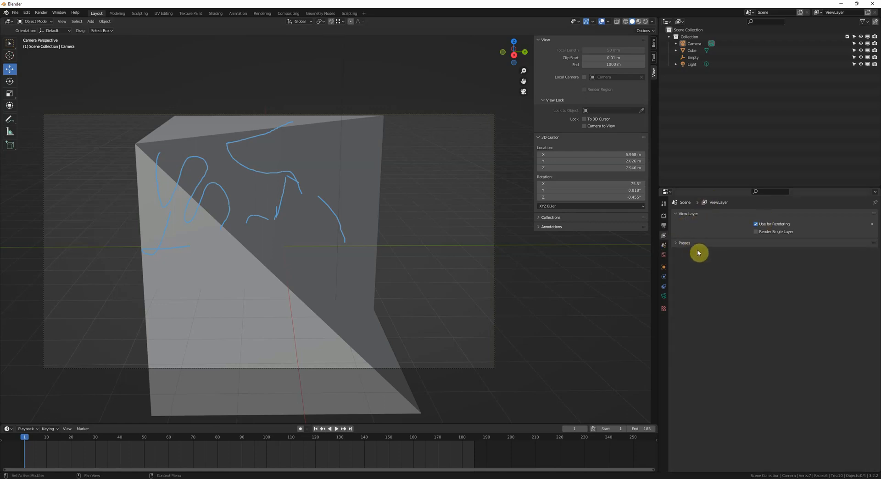
pyautogui.click(697, 247)
pyautogui.scroll(-1, 731, 285)
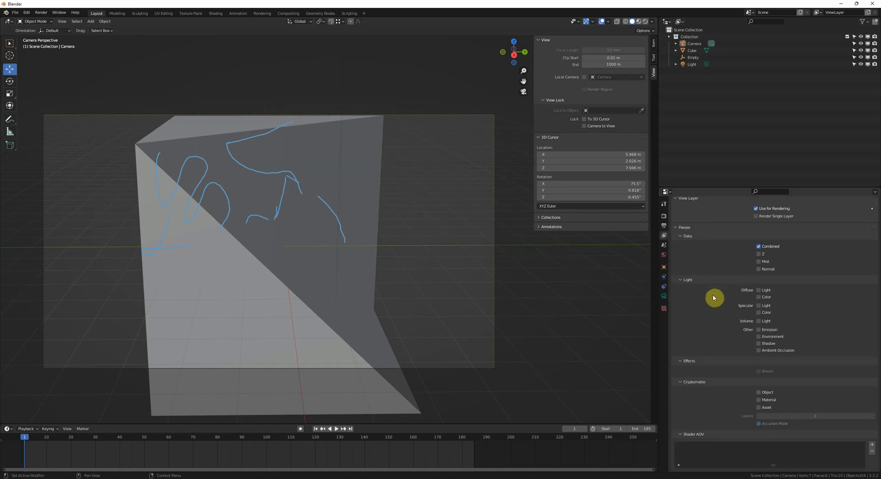
pyautogui.scroll(1, 791, 284)
# - Open the scene's settings and choose Metric as the unit system
pyautogui.click(664, 245)
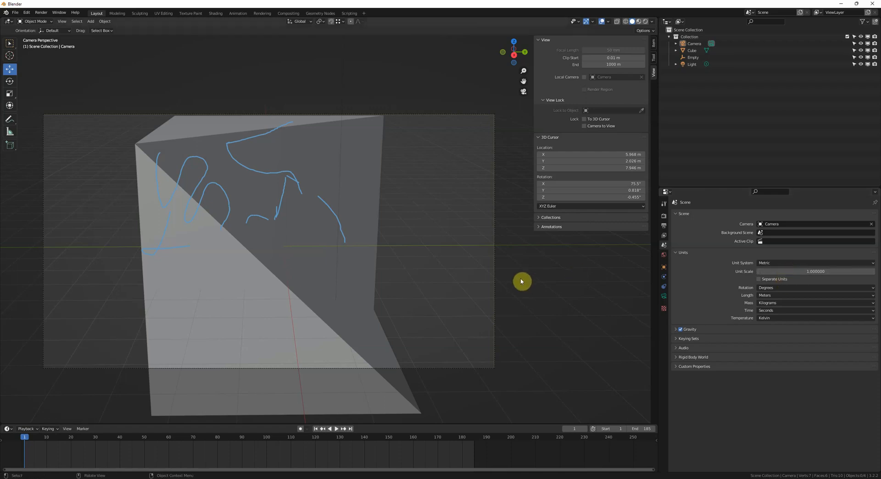
pyautogui.click(819, 263)
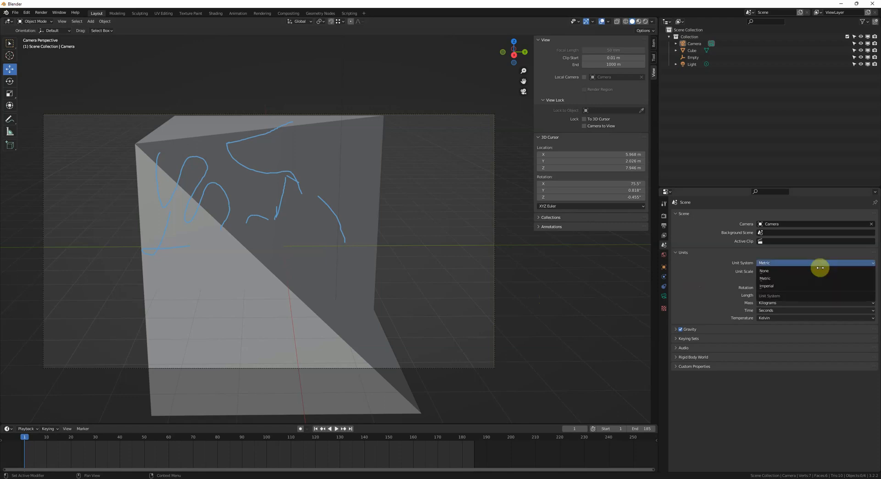
pyautogui.click(768, 278)
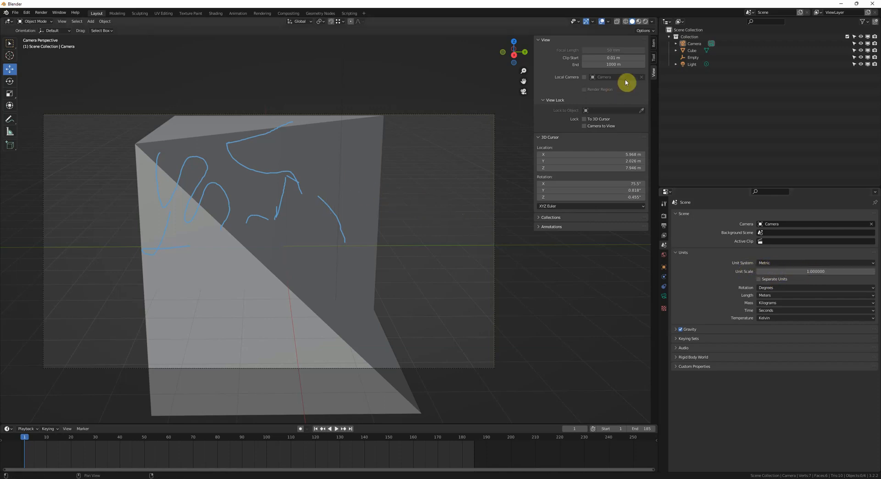
# - Leave the camera view and erase all the blue annotation strokes drawn over the cube
pyautogui.moveTo(477, 157); pyautogui.dragTo(439, 175, button='middle')
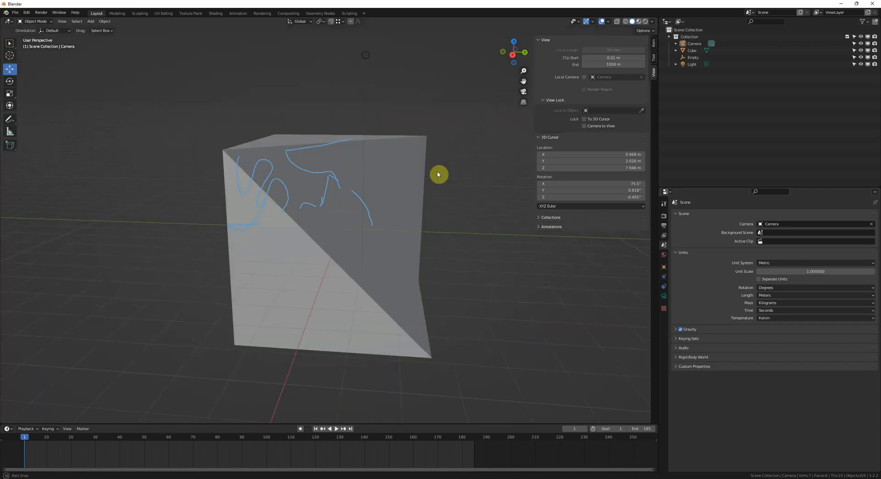
pyautogui.scroll(-4, 420, 179)
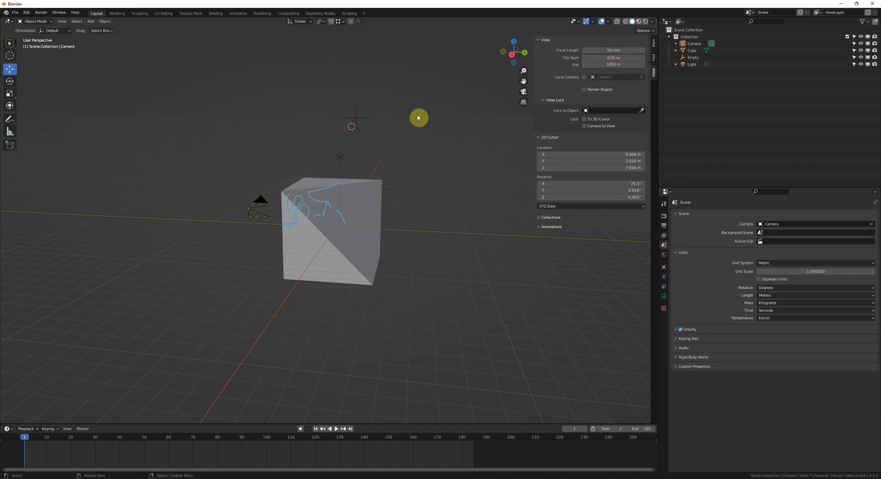
pyautogui.moveTo(409, 161); pyautogui.dragTo(415, 175, button='middle')
pyautogui.scroll(2, 414, 164)
pyautogui.press('d')
pyautogui.moveTo(415, 174); pyautogui.dragTo(387, 184, button='right')
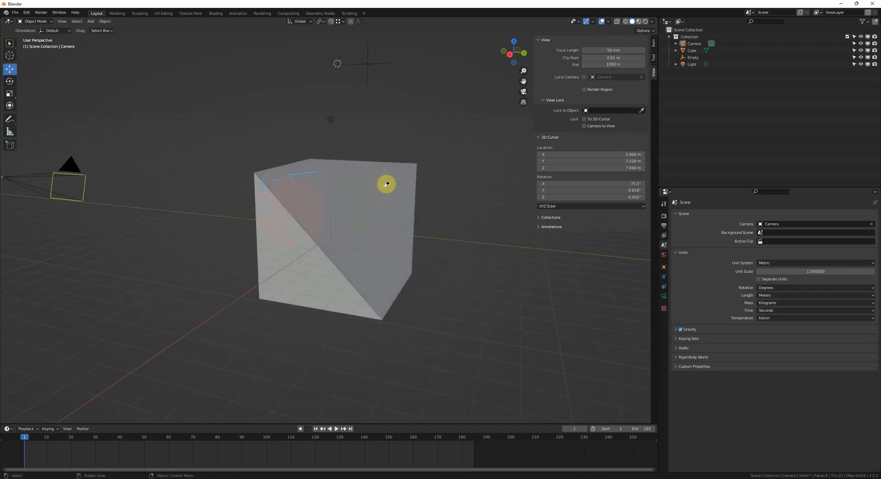
pyautogui.moveTo(287, 162); pyautogui.dragTo(404, 168, button='middle')
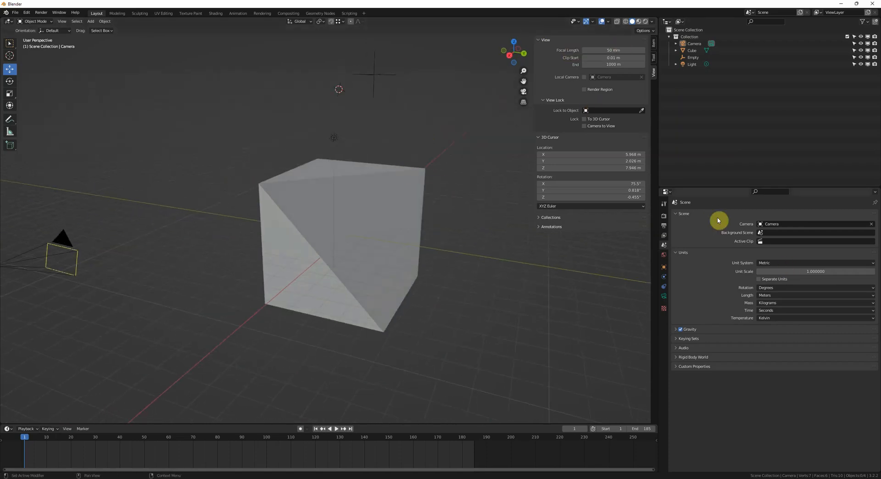
pyautogui.moveTo(458, 186); pyautogui.dragTo(434, 180, button='middle')
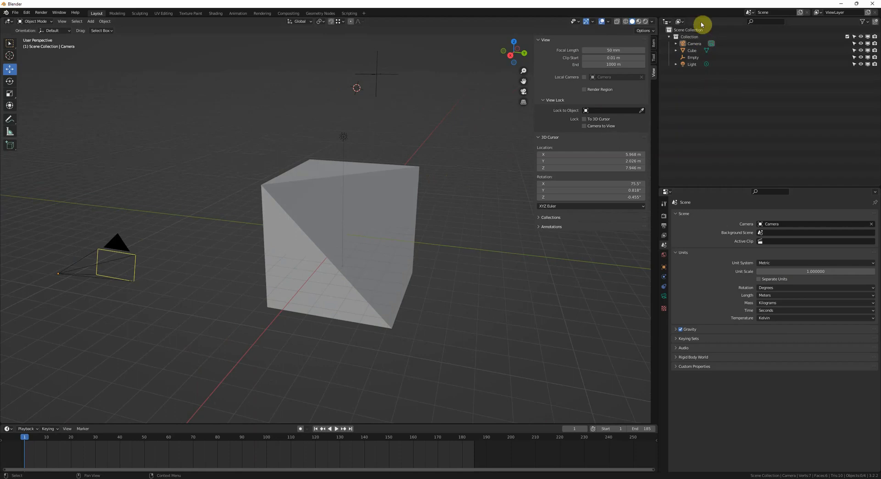
pyautogui.moveTo(556, 108); pyautogui.dragTo(478, 126, button='middle')
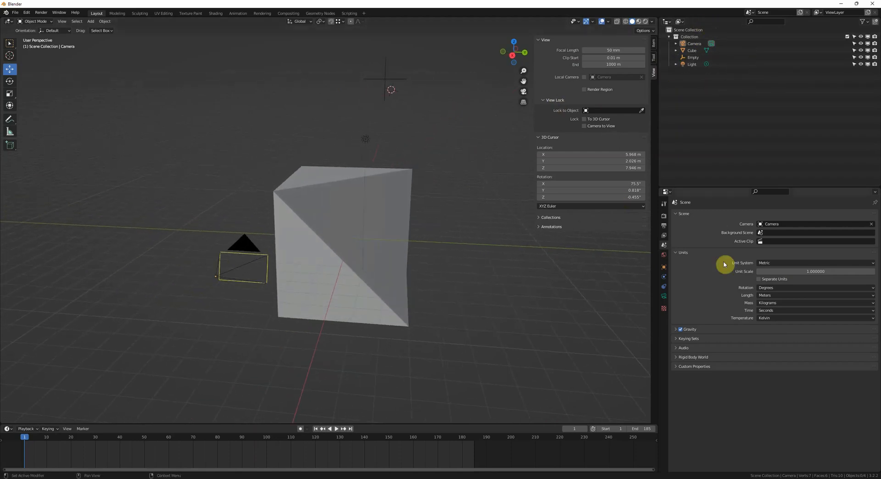
pyautogui.moveTo(507, 211); pyautogui.dragTo(491, 210, button='middle')
pyautogui.scroll(1, 421, 154)
pyautogui.moveTo(421, 153); pyautogui.dragTo(407, 160, button='middle')
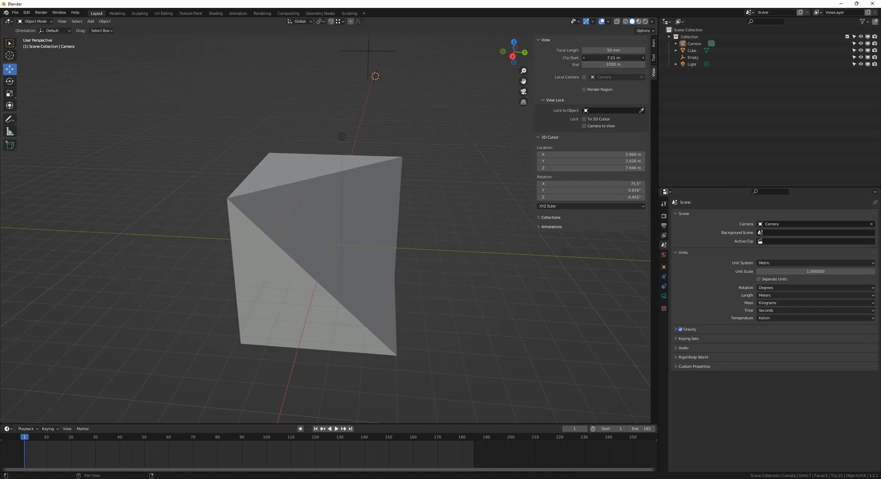
# - Set the viewport's clip start to 0.001 m and inspect the cube from close up and far away
pyautogui.moveTo(613, 58)
pyautogui.mouseDown()
pyautogui.moveTo(628, 58)
pyautogui.moveTo(602, 57)
pyautogui.mouseUp()
pyautogui.scroll(4, 412, 175)
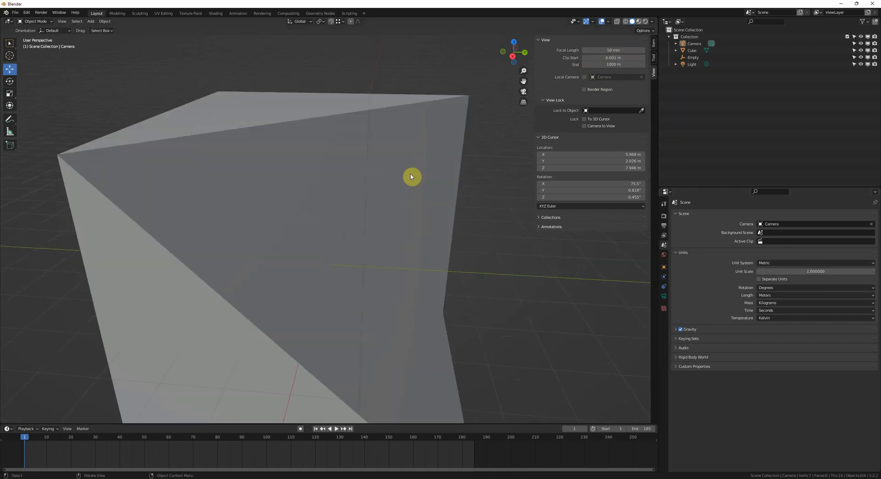
pyautogui.keyDown('shift'); pyautogui.moveTo(403, 172); pyautogui.dragTo(487, 178, button='middle'); pyautogui.keyUp('shift')
pyautogui.scroll(-8, 488, 179)
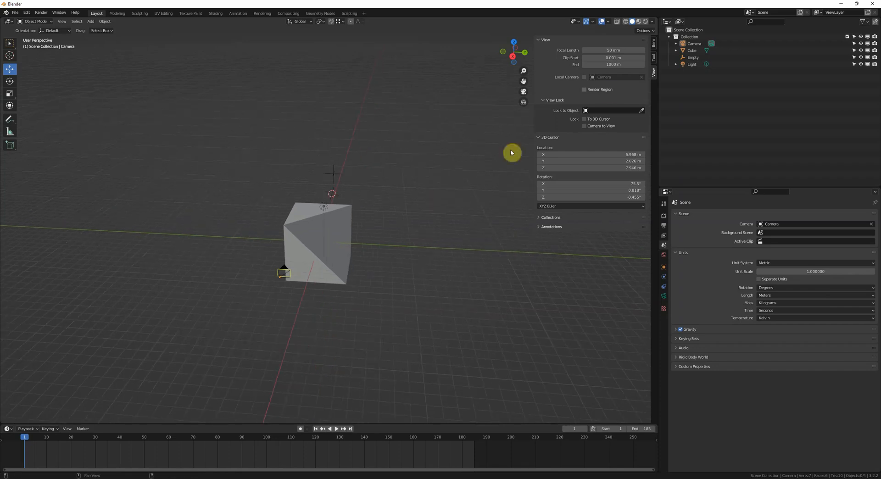
# - Try lowering the viewport's clip end distance
pyautogui.moveTo(334, 231); pyautogui.dragTo(408, 226, button='middle')
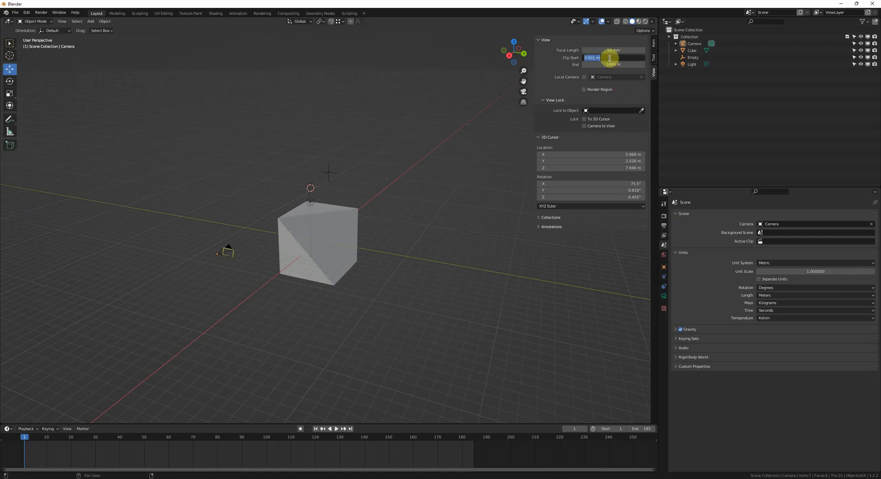
pyautogui.click(425, 100)
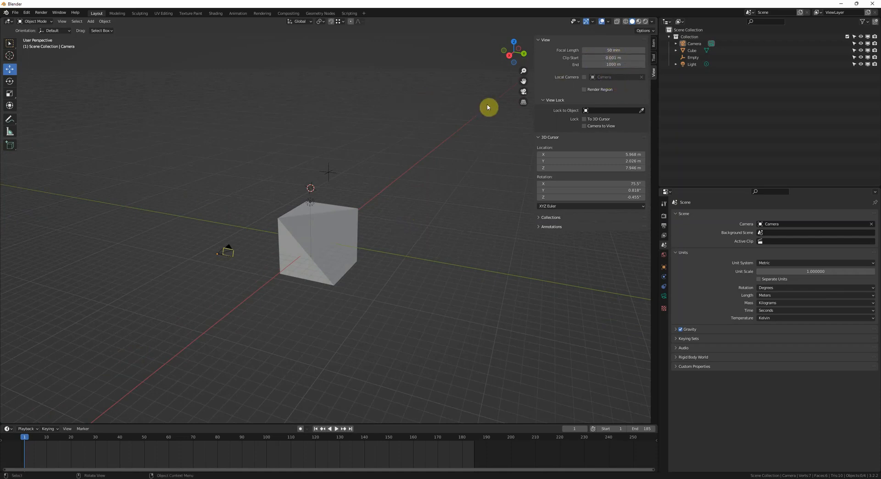
pyautogui.scroll(5, 360, 203)
pyautogui.moveTo(604, 65); pyautogui.dragTo(596, 64)
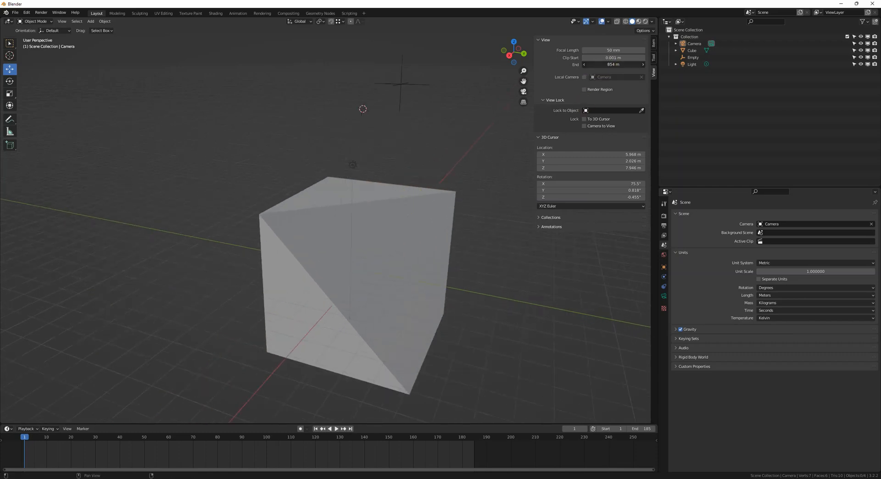
pyautogui.moveTo(604, 65); pyautogui.dragTo(604, 64)
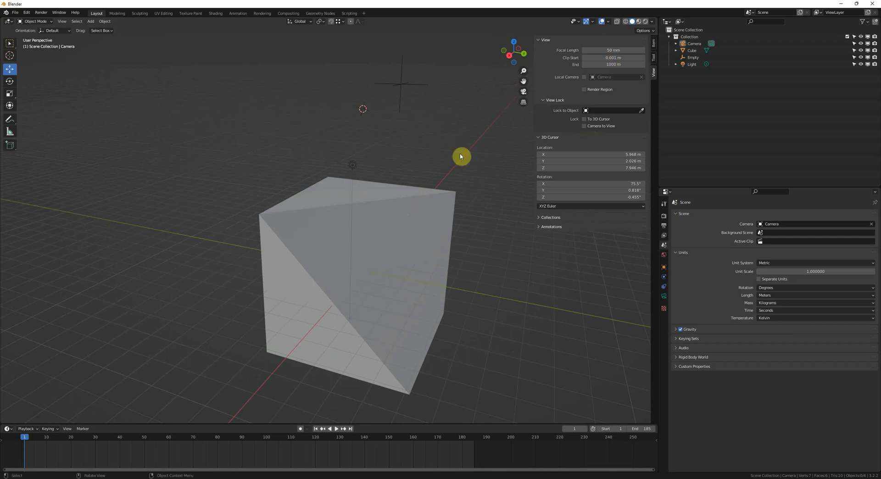
# - Set the scene's unit scale to 0.01 and inspect how the cube clips from near and far
pyautogui.scroll(-3, 421, 241)
pyautogui.click(815, 271)
pyautogui.write('0.01')
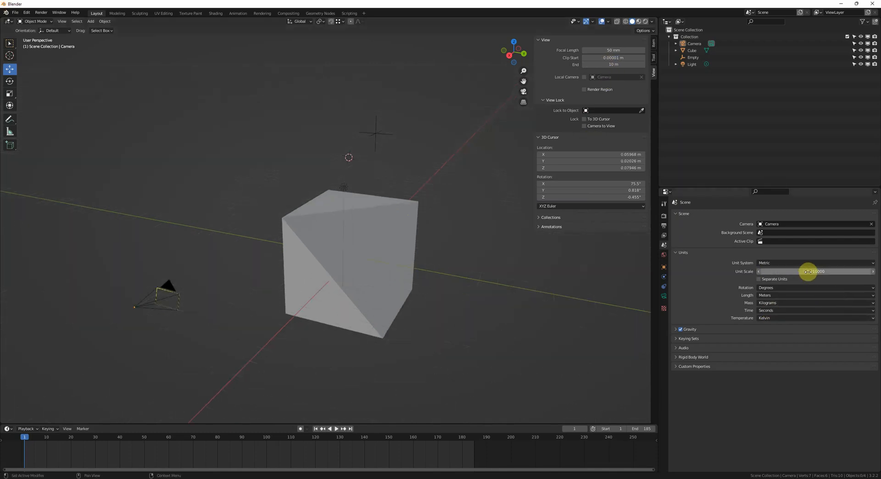
pyautogui.press('Return')
pyautogui.scroll(-5, 436, 198)
pyautogui.scroll(-3, 330, 198)
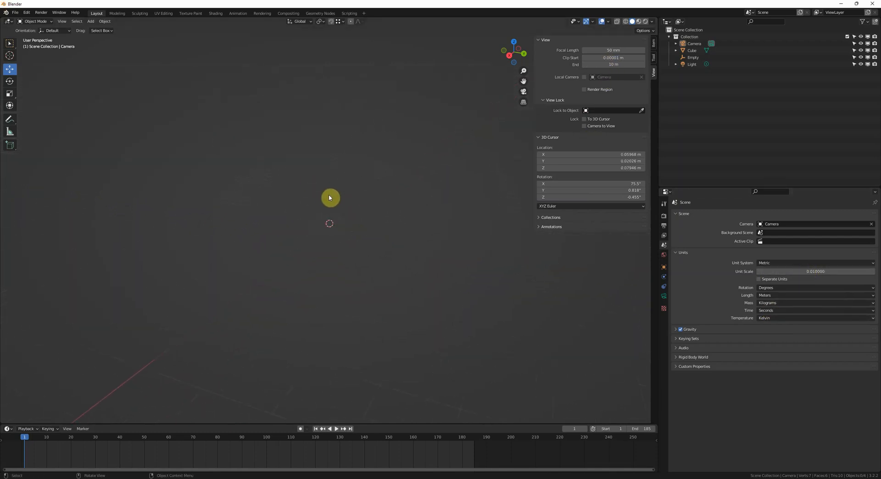
pyautogui.scroll(3, 358, 264)
pyautogui.scroll(-5, 348, 262)
pyautogui.scroll(3, 322, 278)
# - Set the viewport's clip end to 1000 m and inspect the cube's surface up close
pyautogui.click(587, 64)
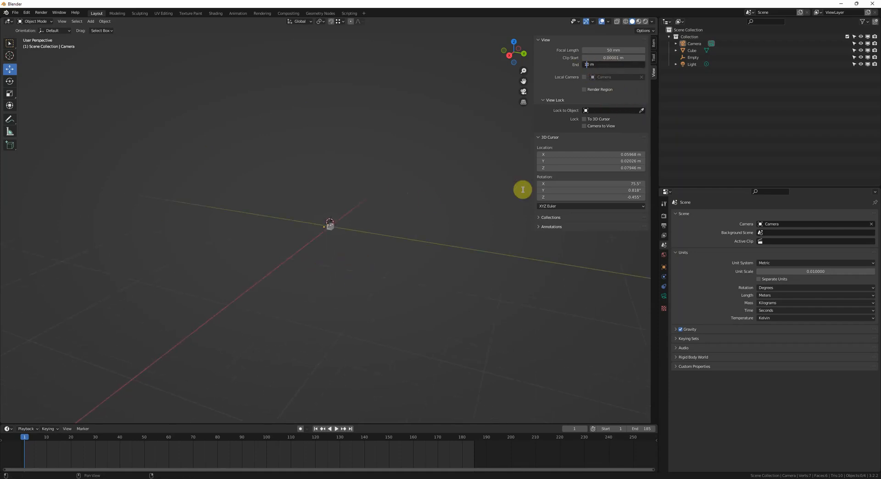
pyautogui.press('Return')
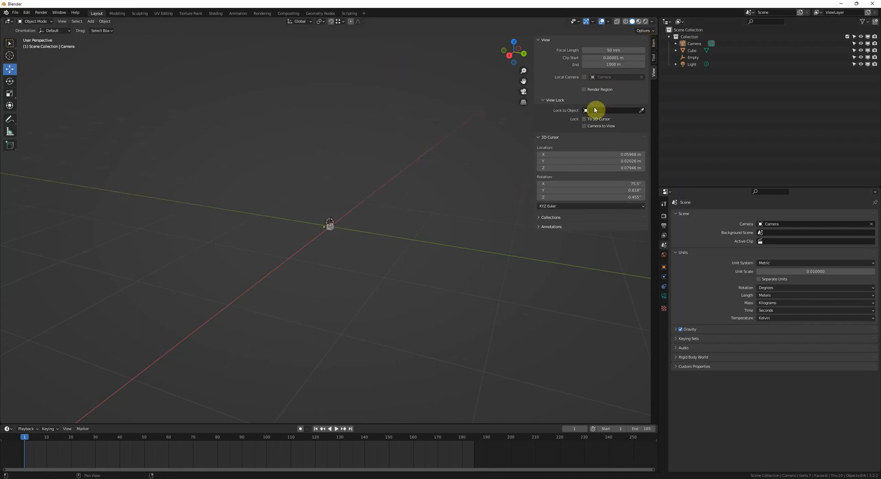
pyautogui.scroll(8, 450, 222)
pyautogui.scroll(10, 399, 238)
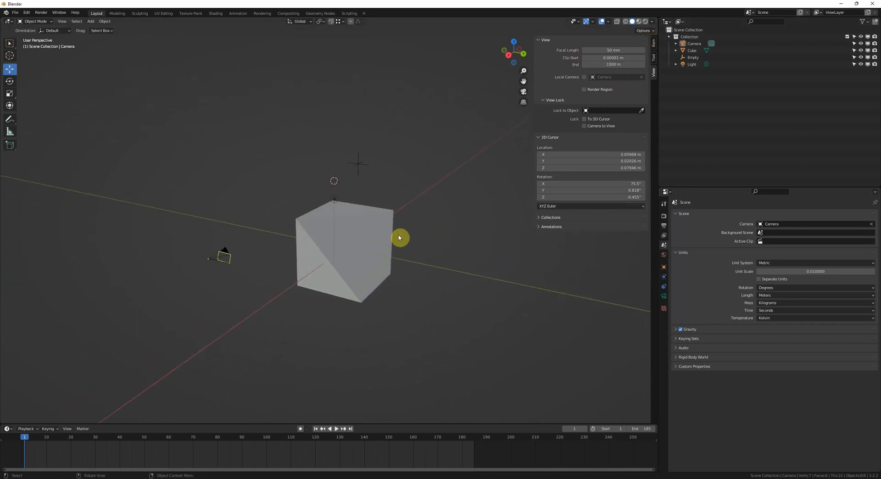
pyautogui.scroll(-1, 383, 220)
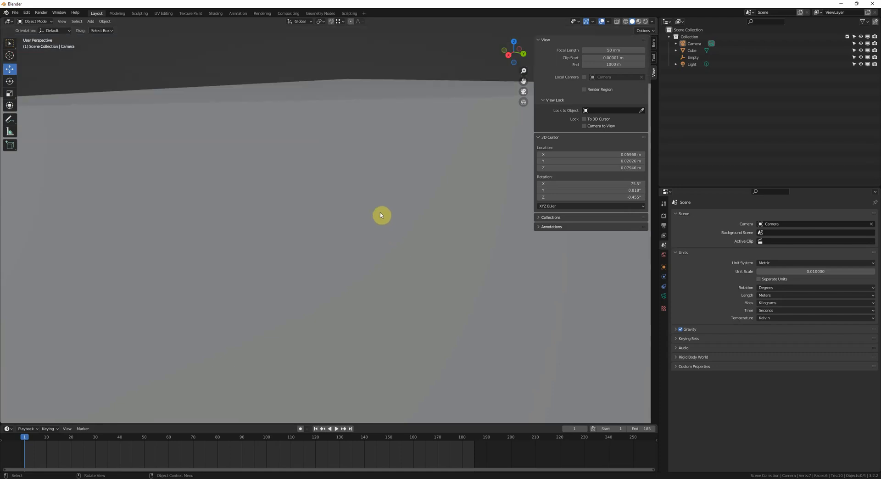
pyautogui.scroll(1, 413, 183)
# - Set the viewport's clip start to 0.01 m and view the cube from another angle
pyautogui.click(607, 57)
pyautogui.press('Return')
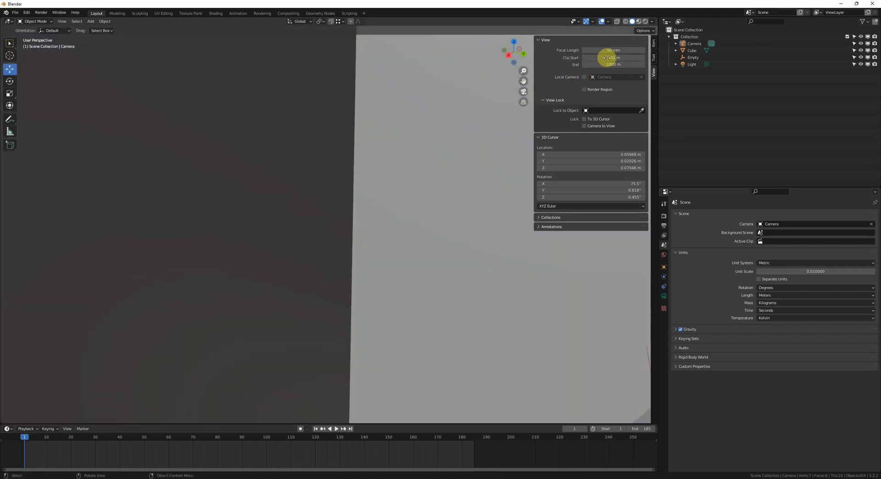
pyautogui.scroll(-5, 292, 182)
pyautogui.moveTo(299, 183); pyautogui.dragTo(308, 199, button='middle')
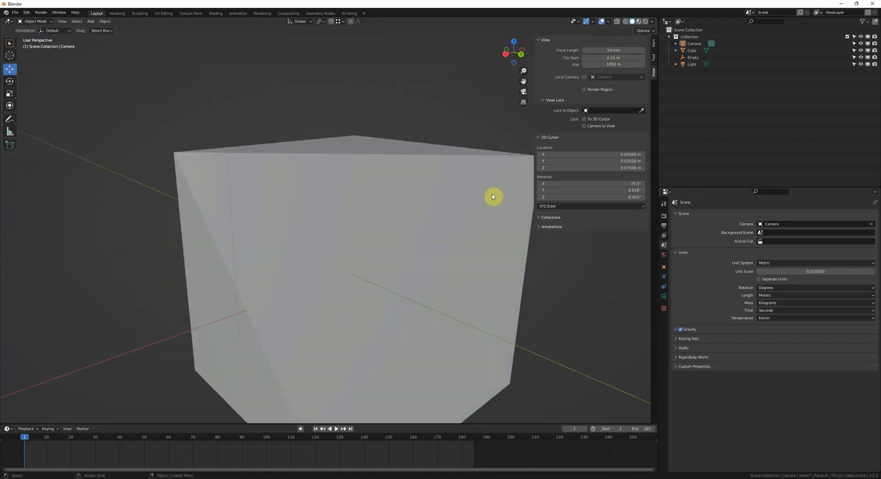
# - Set the scene's unit scale to 1 and inspect the cube from several angles
pyautogui.click(798, 271)
pyautogui.write('1')
pyautogui.press('Return')
pyautogui.moveTo(374, 204); pyautogui.dragTo(431, 226, button='middle')
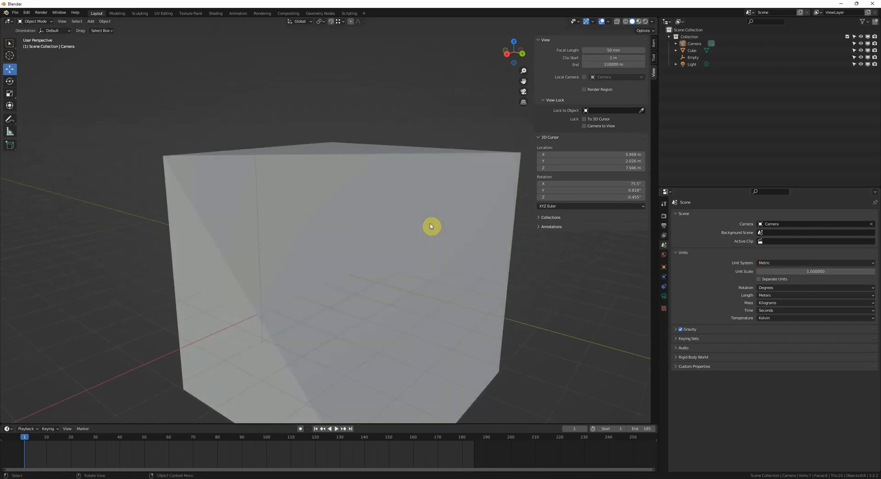
pyautogui.scroll(-5, 358, 197)
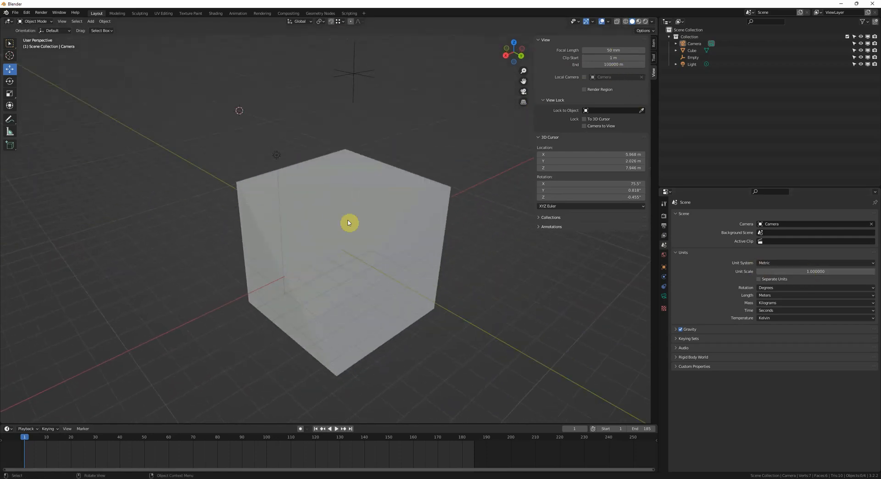
pyautogui.moveTo(347, 227); pyautogui.dragTo(358, 217, button='middle')
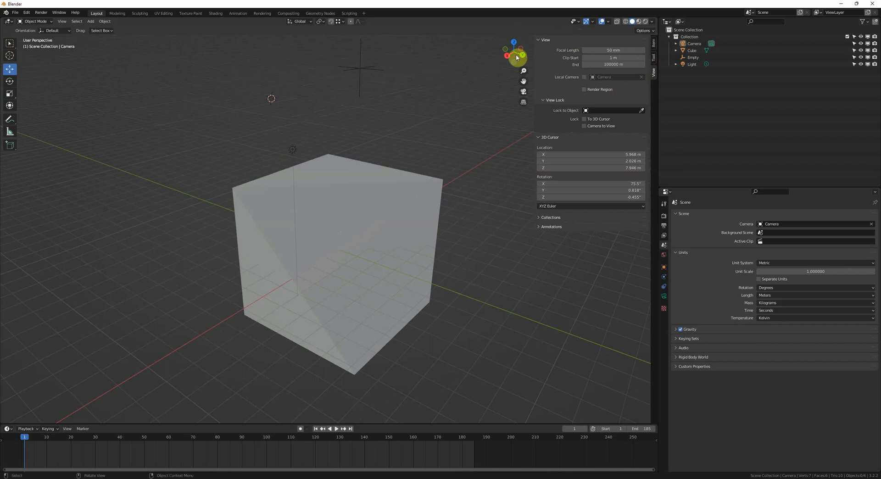
pyautogui.moveTo(483, 89); pyautogui.dragTo(379, 107, button='middle')
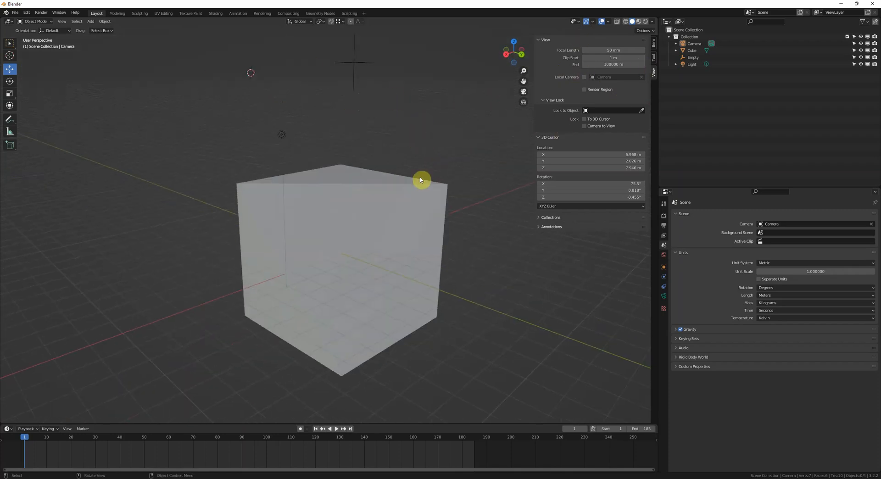
pyautogui.moveTo(390, 160); pyautogui.dragTo(415, 151, button='middle')
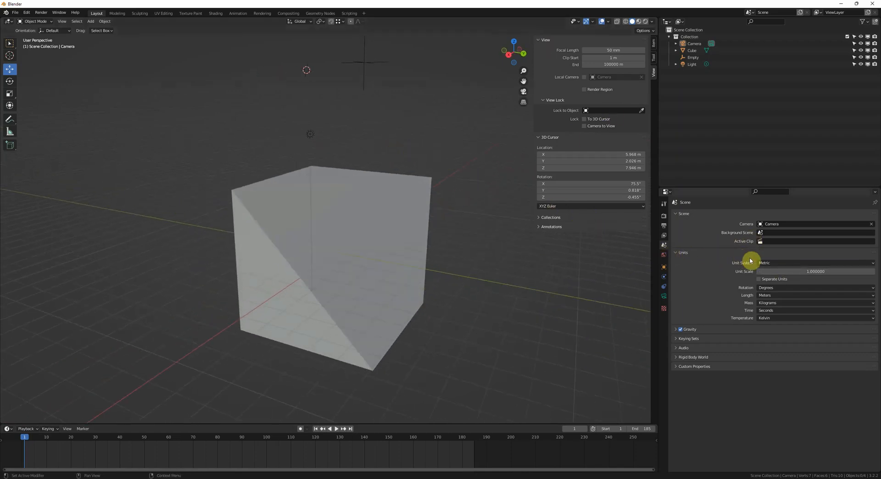
# - Look over the World settings, select the cube and expand the Viewport Display options in its object properties
pyautogui.click(664, 254)
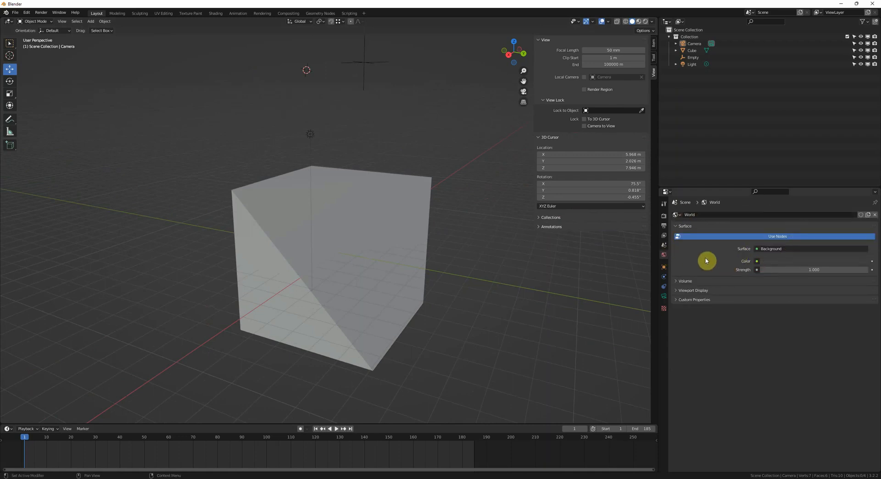
pyautogui.click(663, 267)
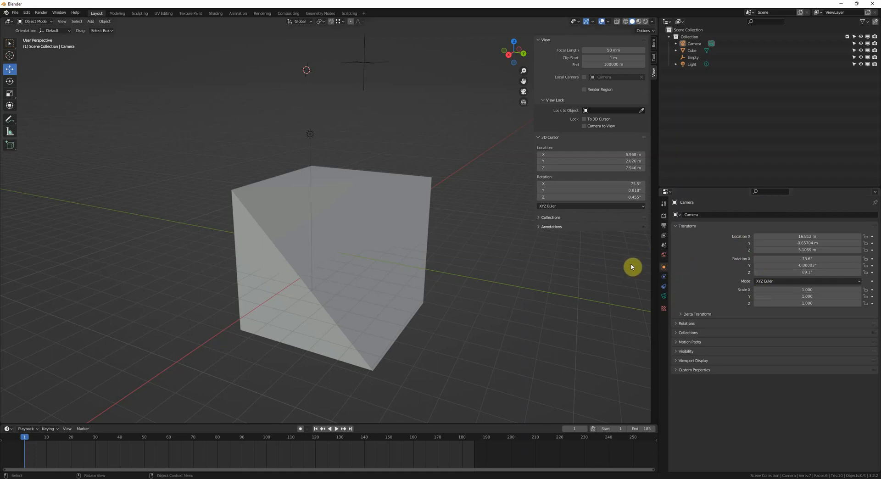
pyautogui.click(409, 234)
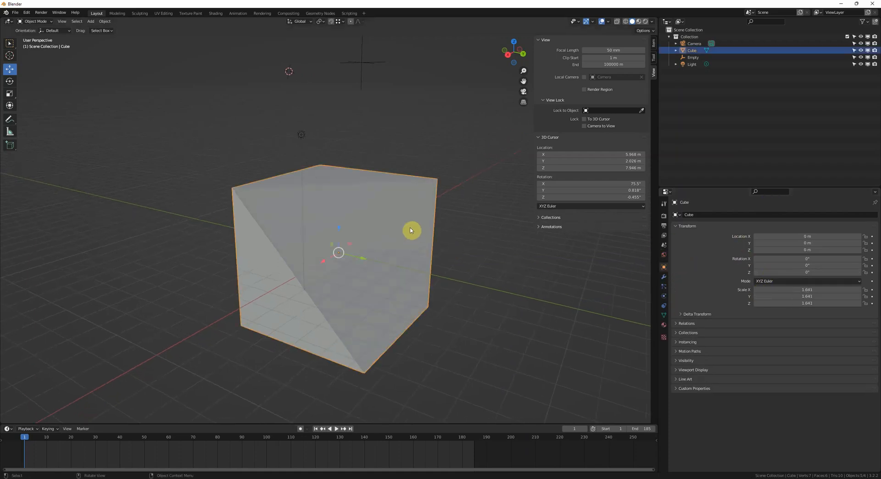
pyautogui.moveTo(411, 230); pyautogui.dragTo(419, 231, button='middle')
pyautogui.click(693, 370)
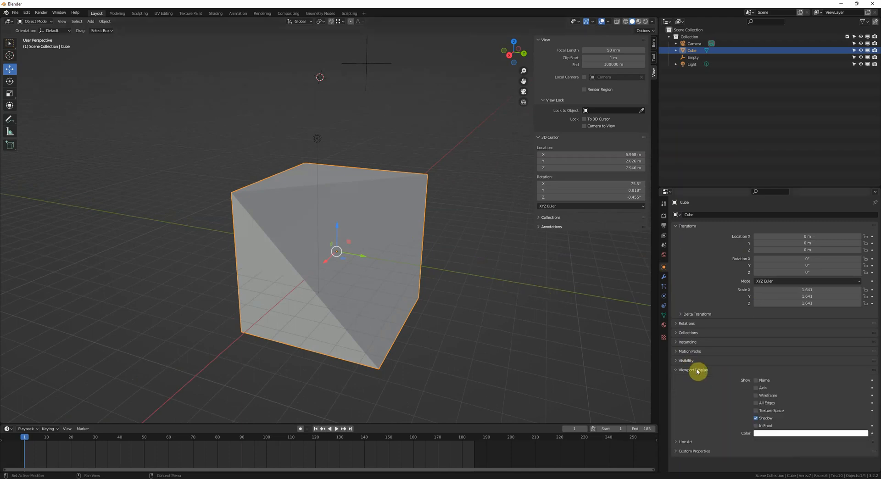
pyautogui.scroll(-1, 754, 367)
# - Turn on the Wireframe display option for the cube and view it from its open side
pyautogui.moveTo(527, 298); pyautogui.dragTo(451, 299, button='middle')
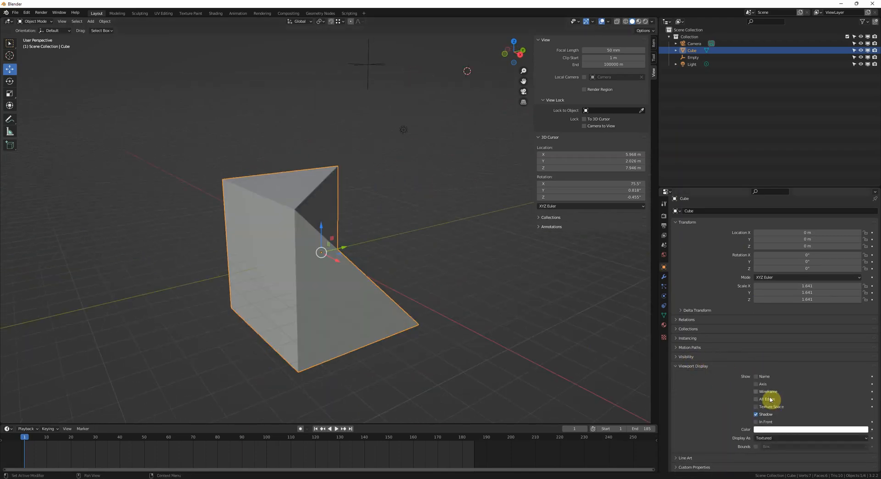
pyautogui.keyDown('shift'); pyautogui.moveTo(516, 342); pyautogui.dragTo(537, 321, button='middle'); pyautogui.keyUp('shift')
pyautogui.click(489, 293)
pyautogui.moveTo(472, 298); pyautogui.dragTo(459, 298, button='middle')
pyautogui.click(391, 291)
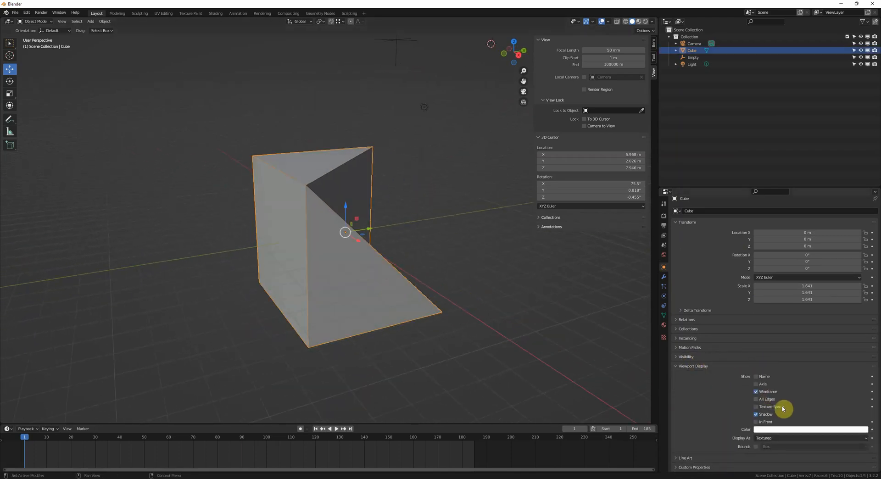
# - Display the cube as Bounds in the viewport
pyautogui.click(760, 439)
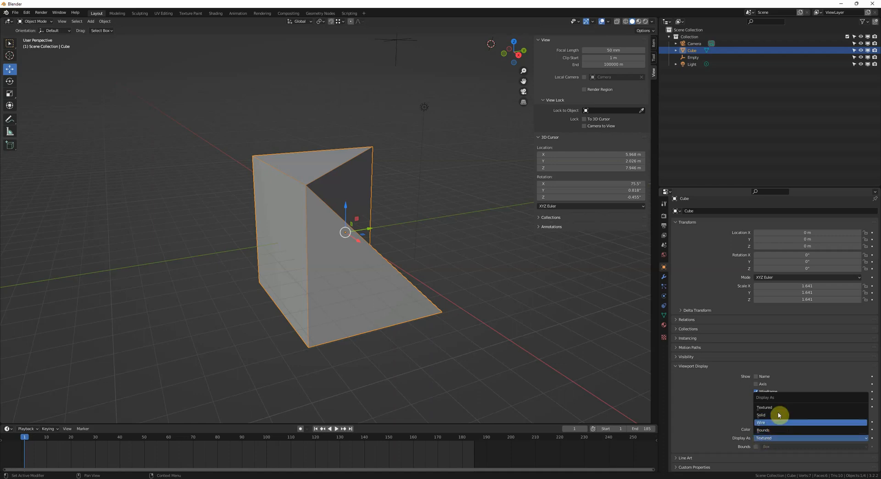
pyautogui.click(776, 430)
pyautogui.moveTo(581, 365); pyautogui.dragTo(574, 363, button='middle')
# - Display the cube as Wire, deselect it and inspect its edges from different angles
pyautogui.click(769, 438)
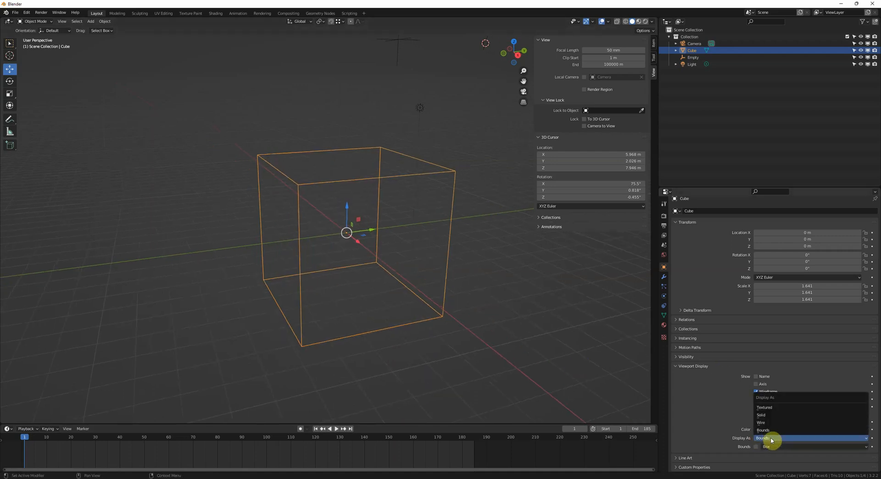
pyautogui.click(775, 422)
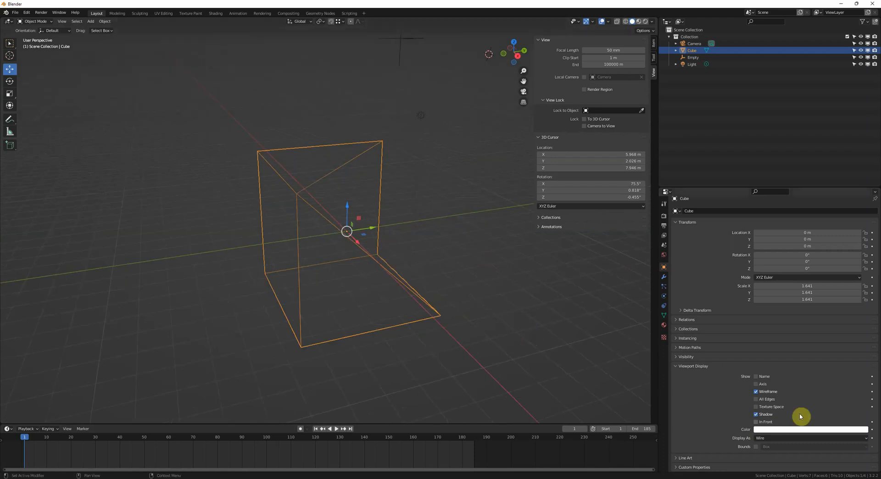
pyautogui.click(776, 439)
pyautogui.moveTo(459, 305); pyautogui.dragTo(470, 305, button='middle')
pyautogui.moveTo(346, 243); pyautogui.dragTo(318, 241, button='middle')
pyautogui.click(363, 227)
pyautogui.click(328, 182)
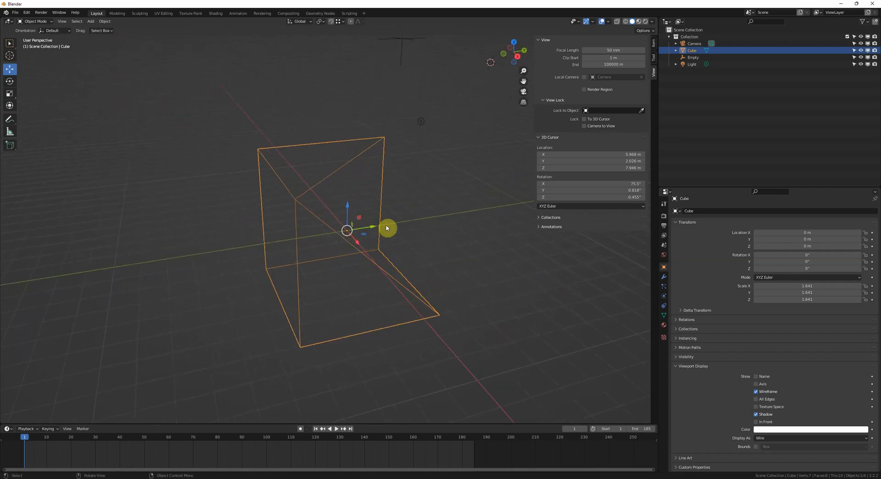
pyautogui.moveTo(387, 228); pyautogui.dragTo(350, 230, button='middle')
# - Make the cube unselectable in the viewport and orbit around it
pyautogui.click(854, 50)
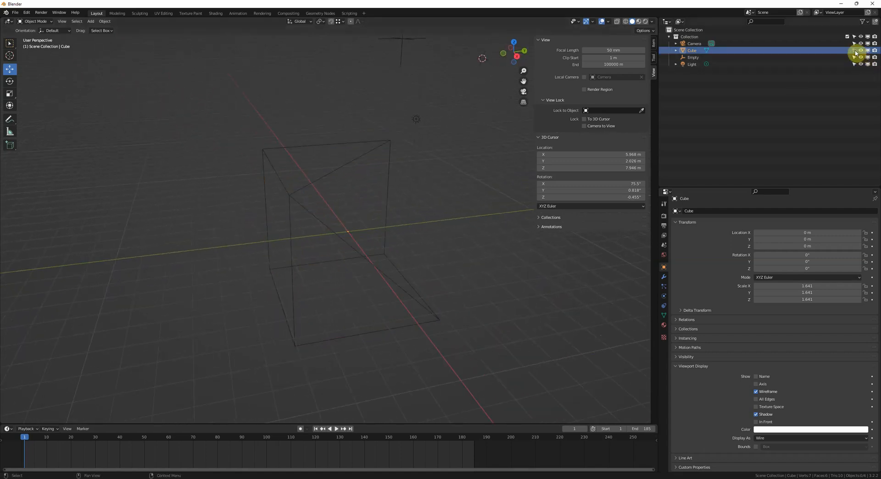
pyautogui.moveTo(309, 205); pyautogui.dragTo(354, 200, button='middle')
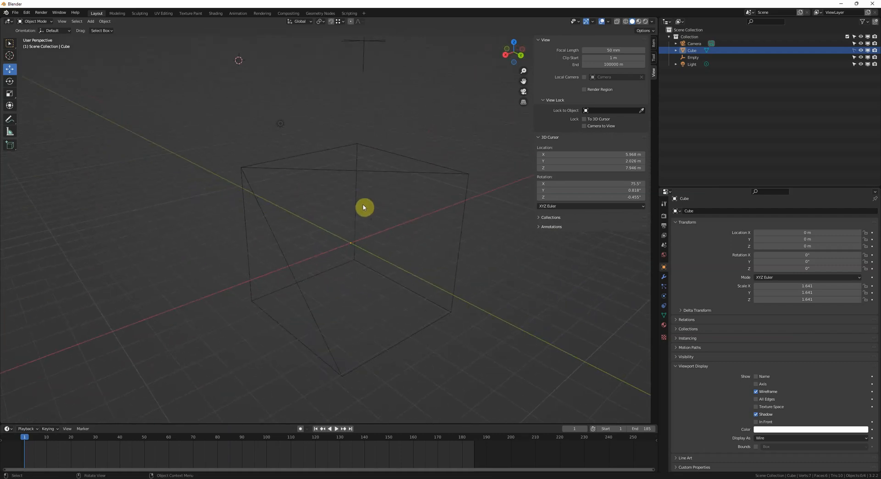
pyautogui.moveTo(363, 243); pyautogui.dragTo(311, 185, button='middle')
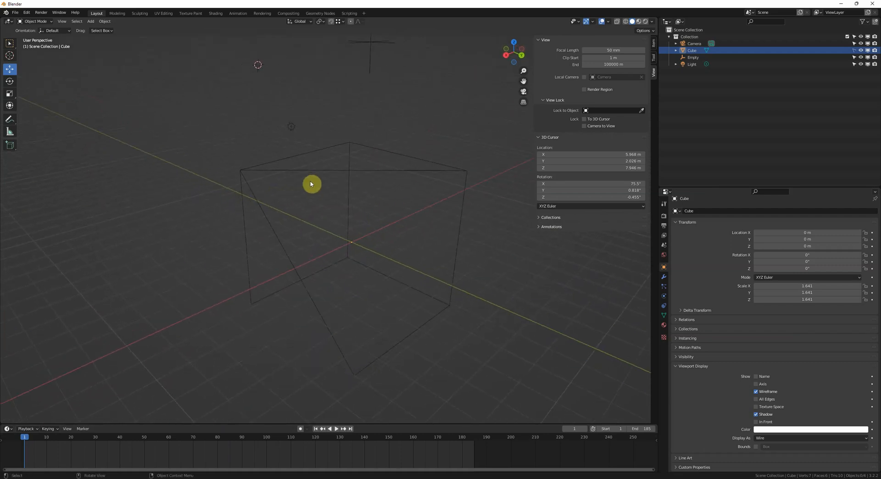
# - Display the cube as Textured and view it from another side
pyautogui.click(780, 438)
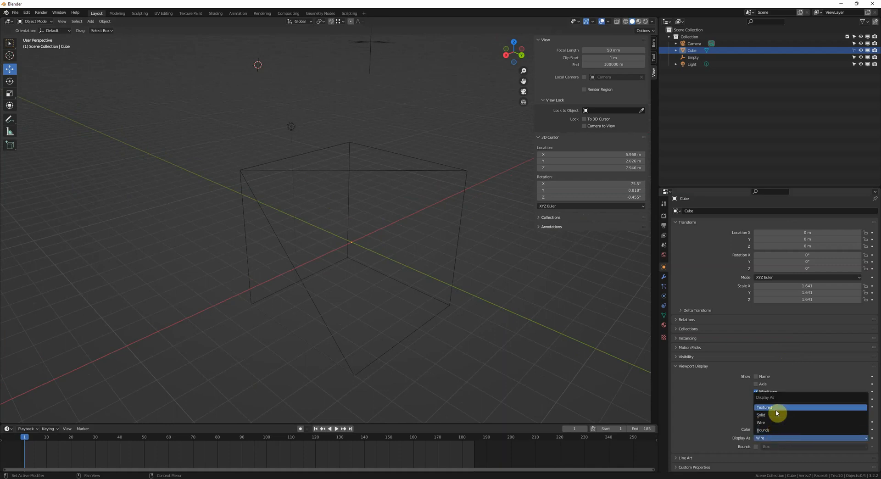
pyautogui.click(779, 459)
pyautogui.moveTo(596, 376); pyautogui.dragTo(545, 354, button='middle')
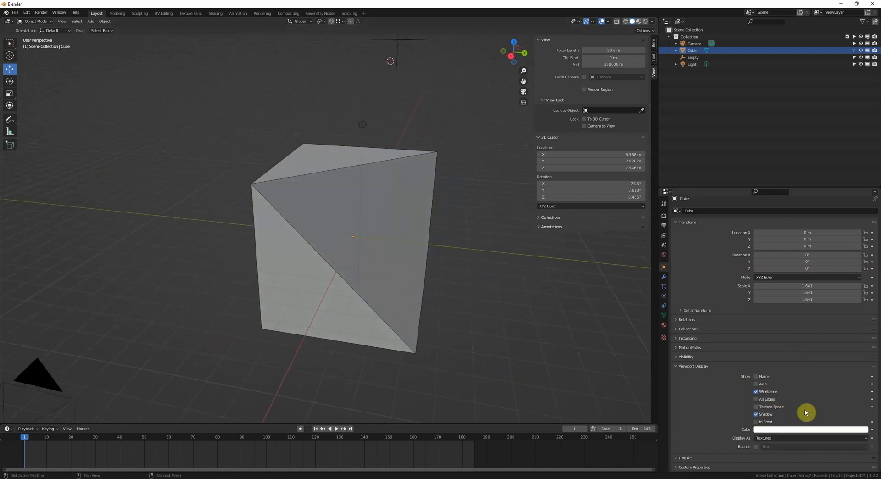
pyautogui.moveTo(360, 271); pyautogui.dragTo(352, 264, button='middle')
# - Display the cube as Solid and select the light near the cube's upper edge in the viewport
pyautogui.click(764, 437)
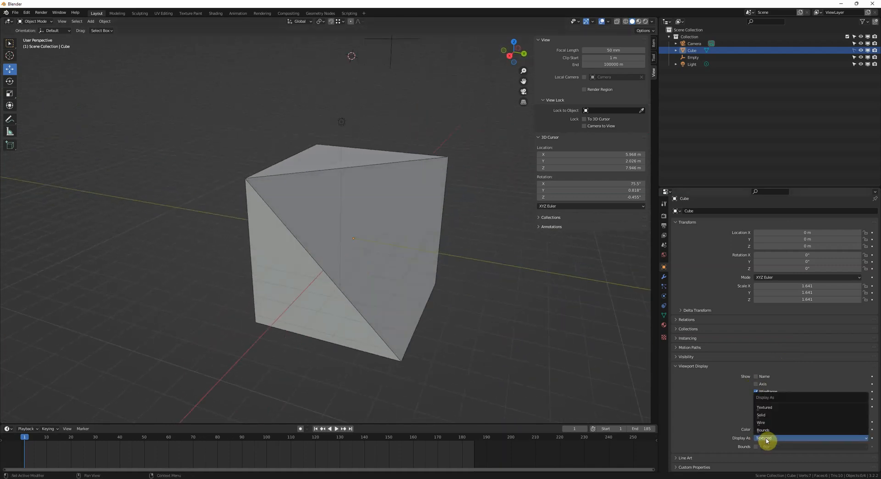
pyautogui.click(775, 416)
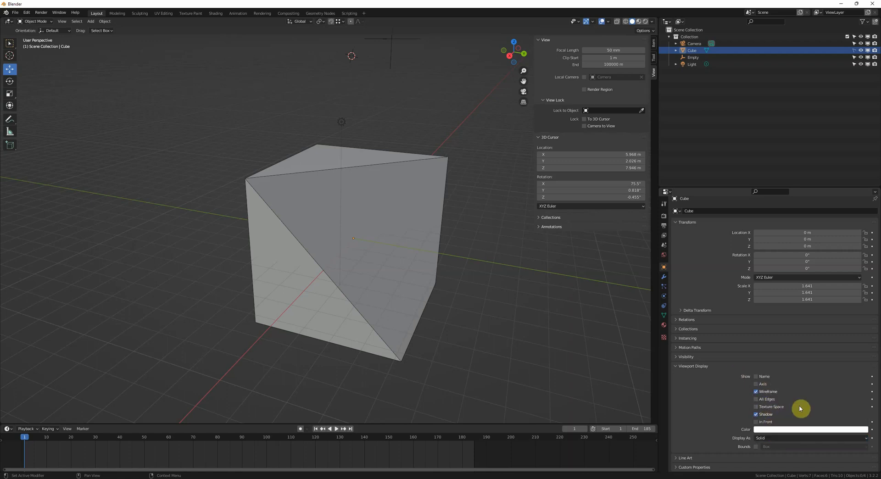
pyautogui.moveTo(358, 255); pyautogui.dragTo(467, 300, button='middle')
pyautogui.moveTo(354, 187); pyautogui.dragTo(391, 208, button='middle')
pyautogui.click(391, 130)
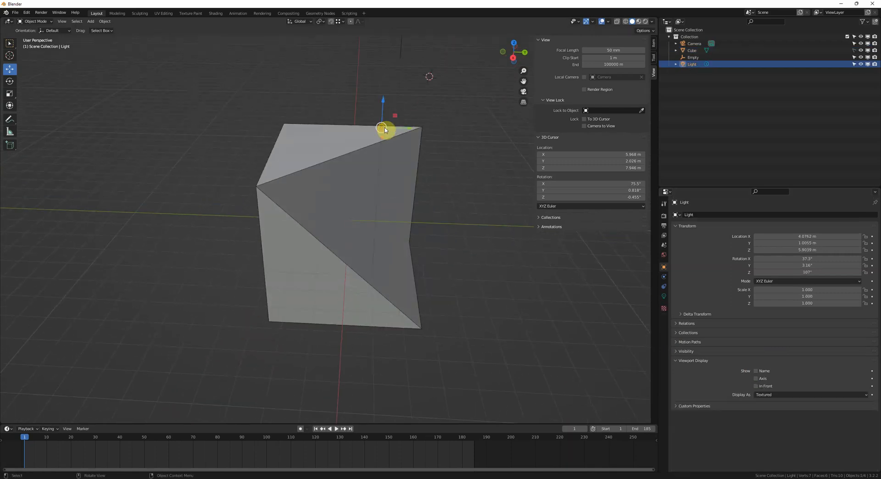
# - Deselect the light, select the cube from the object list and view it from another angle
pyautogui.moveTo(391, 130); pyautogui.dragTo(405, 188, button='middle')
pyautogui.click(306, 184)
pyautogui.moveTo(356, 212); pyautogui.dragTo(395, 197, button='middle')
pyautogui.rightClick(330, 168)
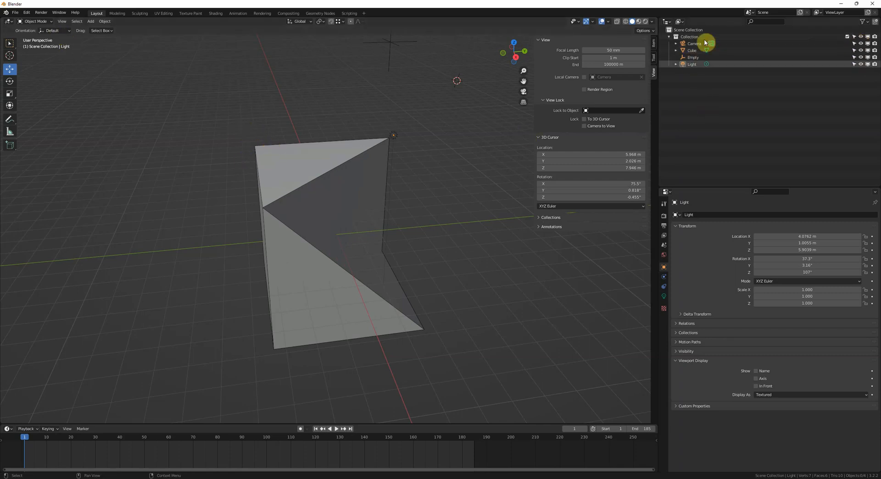
pyautogui.click(692, 51)
pyautogui.moveTo(337, 179); pyautogui.dragTo(413, 234, button='middle')
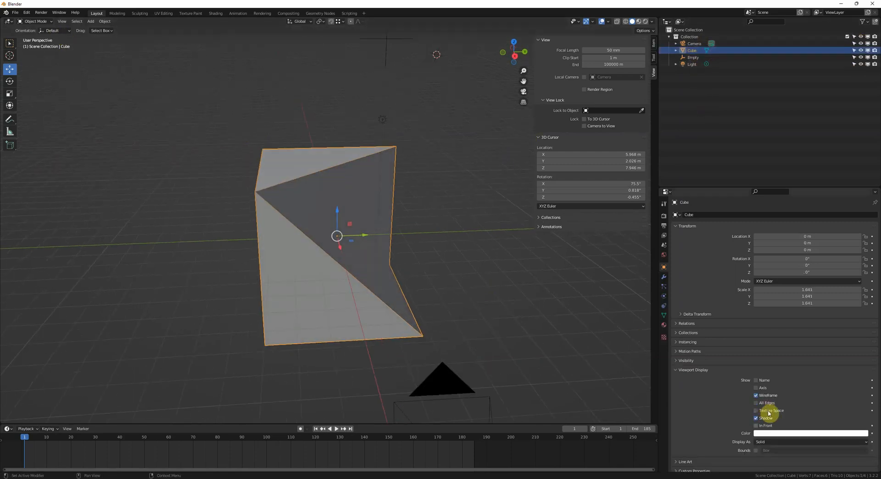
# - Select the light and move it to a free spot above the cube
pyautogui.moveTo(441, 321); pyautogui.dragTo(350, 102, button='middle')
pyautogui.click(349, 102)
pyautogui.press('g')
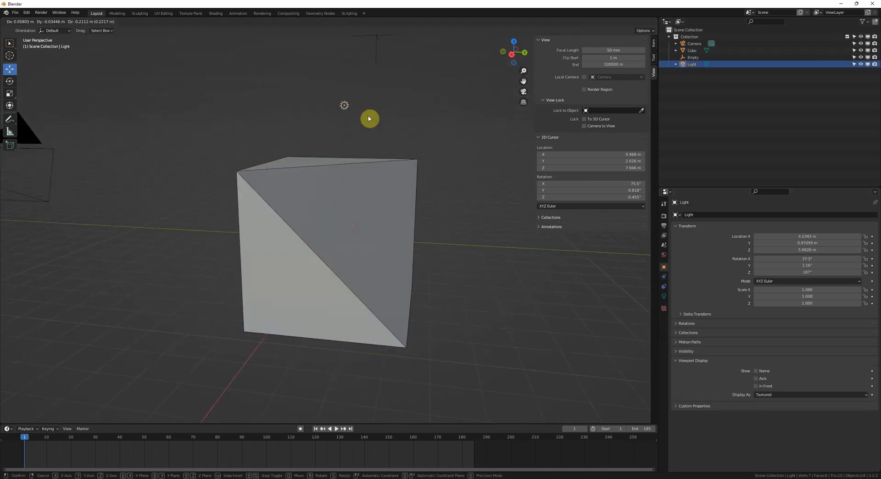
pyautogui.click(346, 188)
pyautogui.press('g')
pyautogui.click(351, 115)
# - Select the empty above the cube and move it down to the cube's upper part
pyautogui.click(379, 51)
pyautogui.press('g')
pyautogui.click(324, 154)
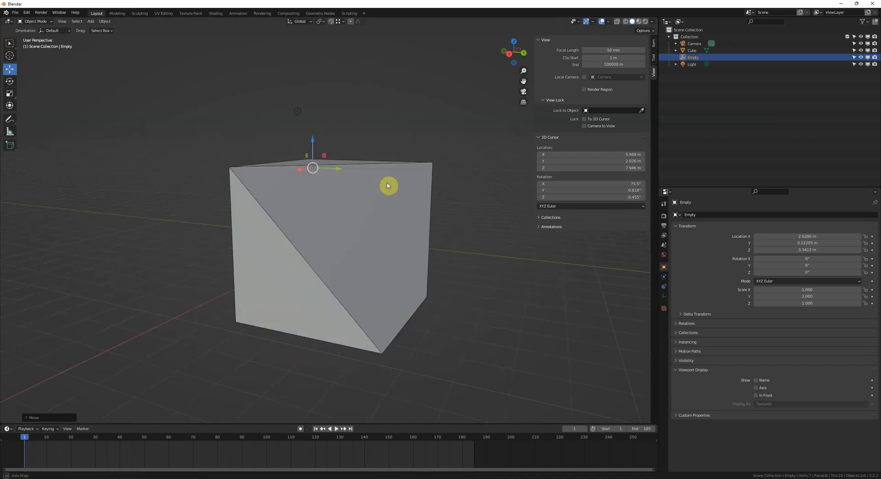
# - Select the cube in the viewport and try its In Front display option while viewing it from several angles
pyautogui.moveTo(387, 187); pyautogui.dragTo(310, 186, button='middle')
pyautogui.moveTo(222, 171); pyautogui.dragTo(373, 200, button='middle')
pyautogui.click(385, 204)
pyautogui.moveTo(401, 231); pyautogui.dragTo(431, 268, button='middle')
pyautogui.click(752, 424)
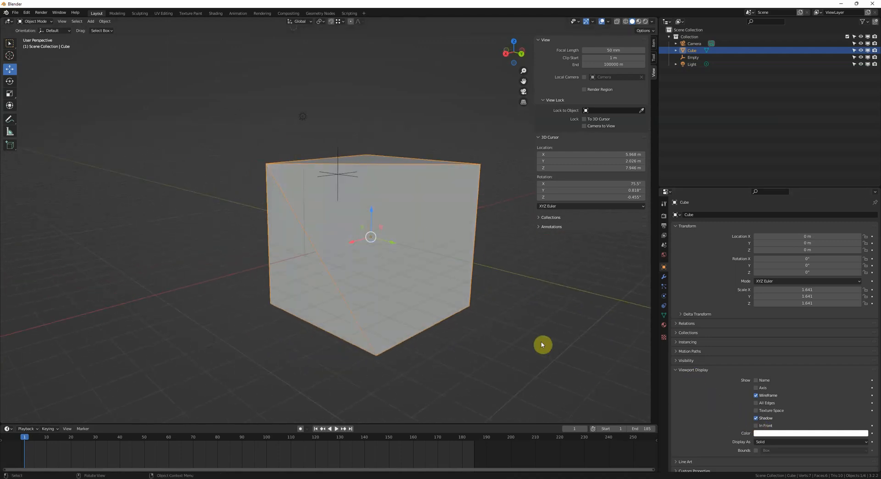
pyautogui.moveTo(543, 346); pyautogui.dragTo(432, 305, button='middle')
# - Expand the cube's Line Art and Custom Properties sections and show its modifier settings
pyautogui.scroll(-1, 774, 360)
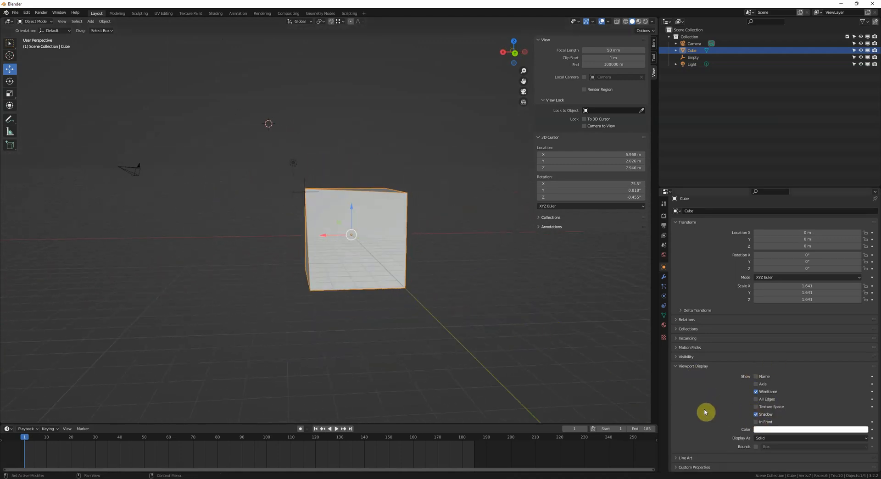
pyautogui.click(689, 458)
pyautogui.scroll(-1, 695, 429)
pyautogui.scroll(-1, 697, 467)
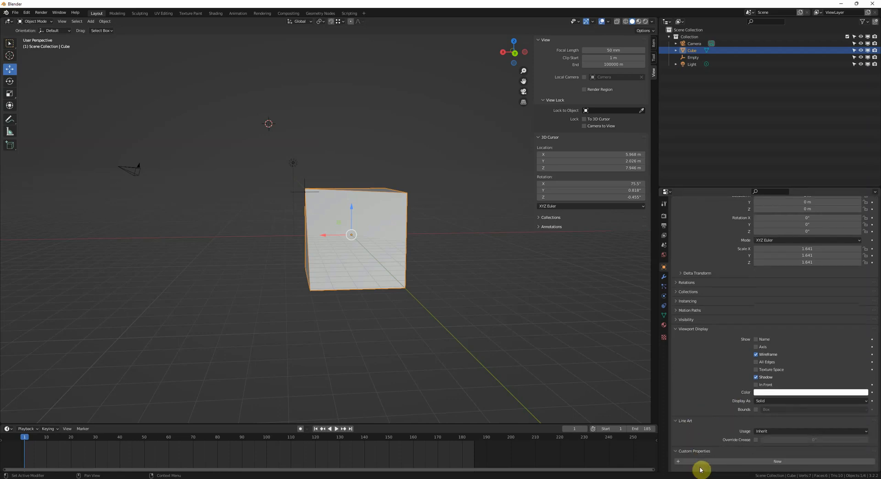
pyautogui.scroll(2, 715, 436)
pyautogui.click(663, 277)
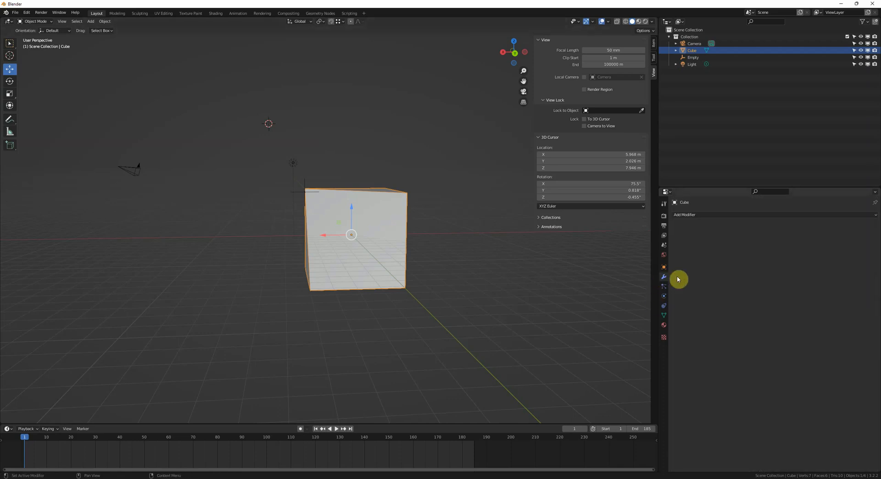
pyautogui.moveTo(497, 274); pyautogui.dragTo(456, 260, button='middle')
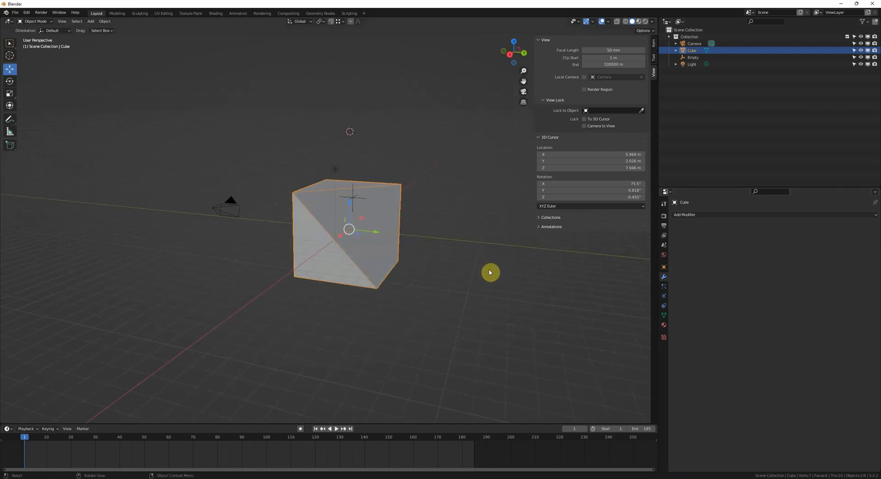
# - Add a particle system to the cube and remove it again
pyautogui.click(666, 287)
pyautogui.moveTo(571, 306); pyautogui.dragTo(452, 265, button='middle')
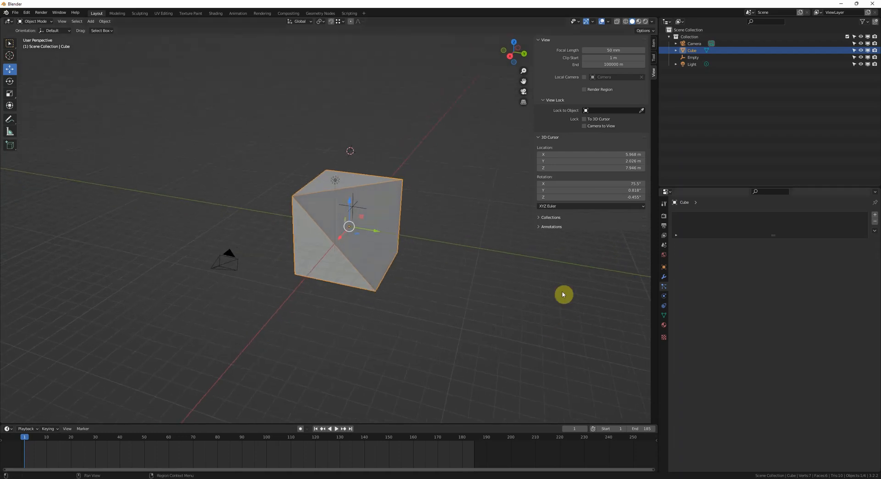
pyautogui.click(874, 214)
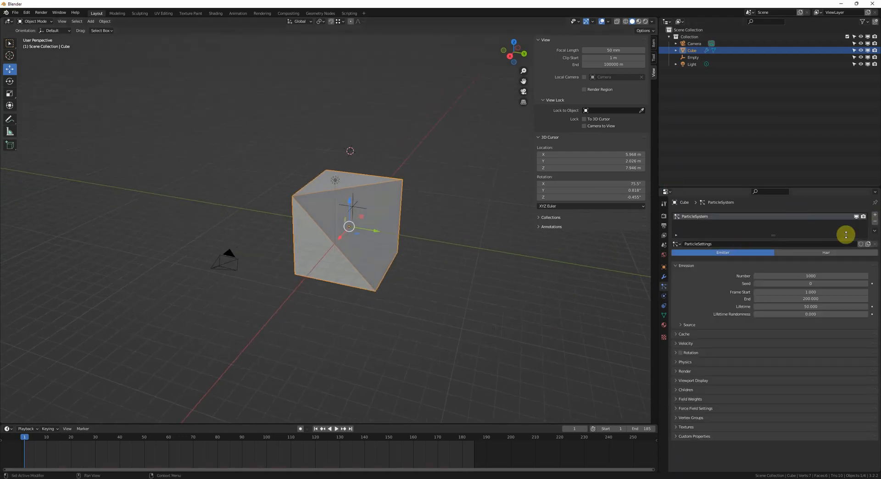
pyautogui.moveTo(482, 235); pyautogui.dragTo(490, 246, button='middle')
pyautogui.click(875, 222)
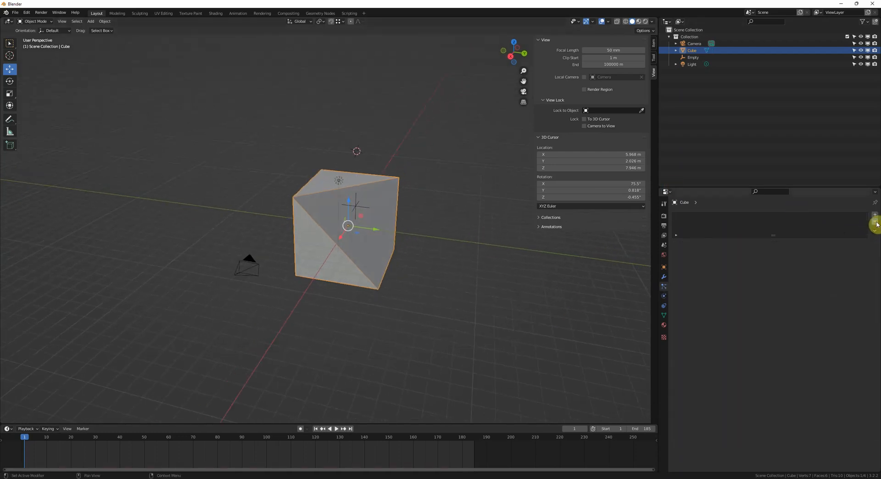
# - Show the cube's physics options and its object constraint settings
pyautogui.click(664, 296)
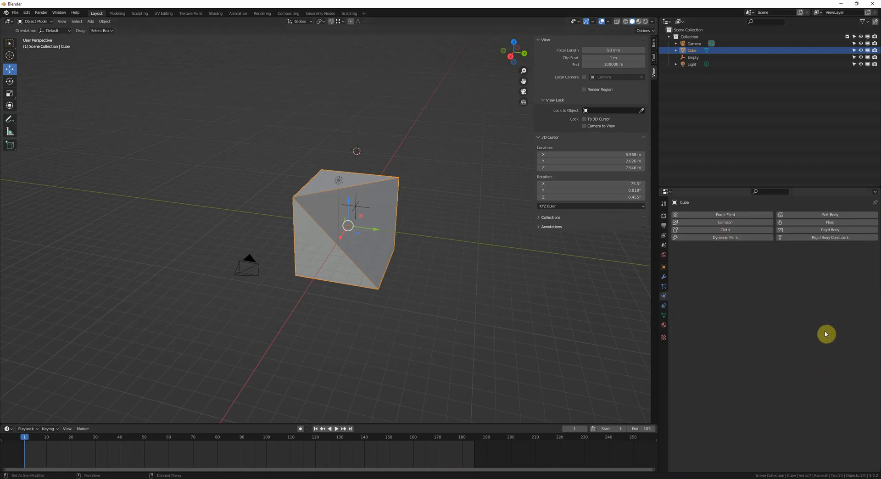
pyautogui.click(663, 306)
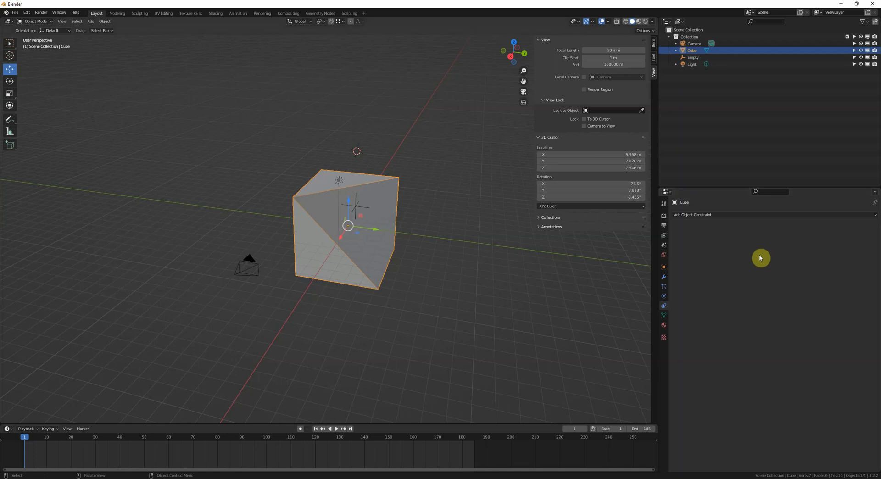
pyautogui.scroll(3, 420, 281)
pyautogui.moveTo(420, 281)
pyautogui.mouseDown(button='middle')
pyautogui.moveTo(442, 265)
pyautogui.moveTo(424, 272)
pyautogui.mouseUp(button='middle')
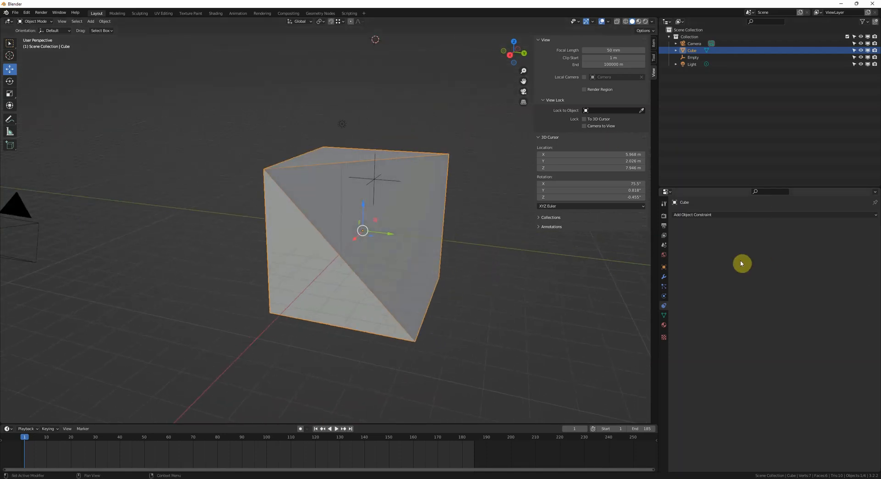
# - Show the cube's mesh data settings and select one upper corner vertex in Edit Mode
pyautogui.click(664, 315)
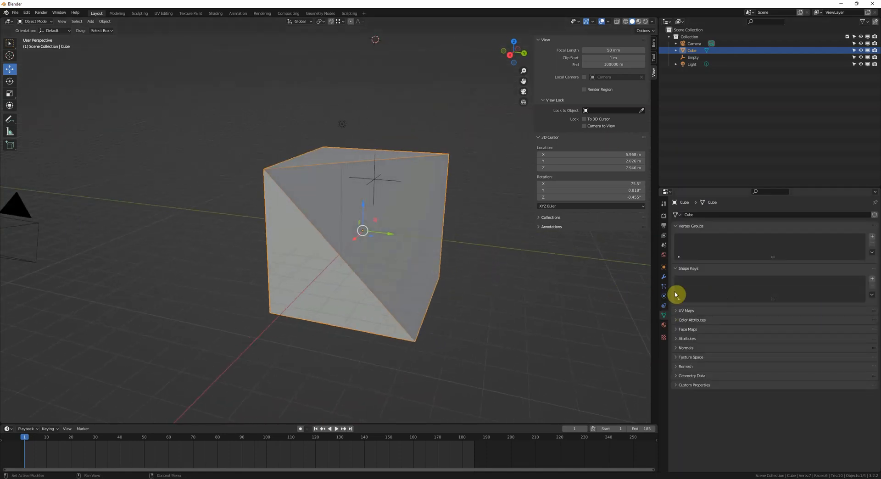
pyautogui.moveTo(469, 258); pyautogui.dragTo(426, 252, button='middle')
pyautogui.press('Tab')
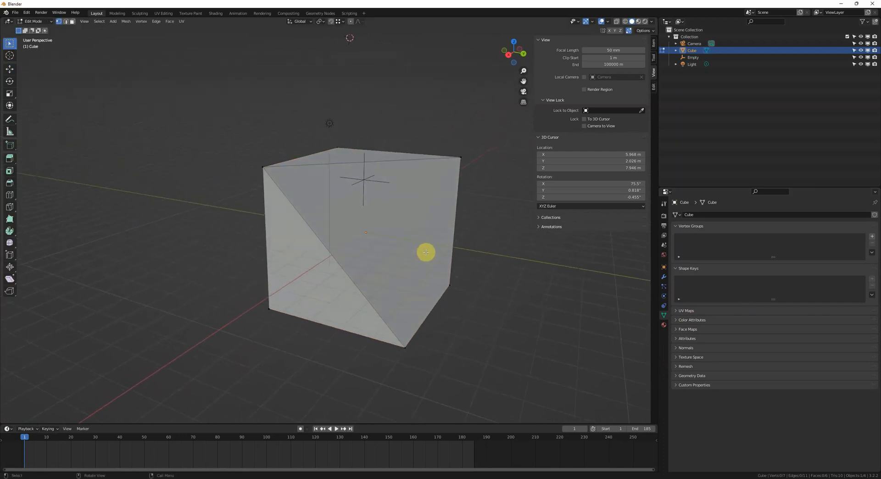
pyautogui.moveTo(464, 175); pyautogui.dragTo(435, 209, button='middle')
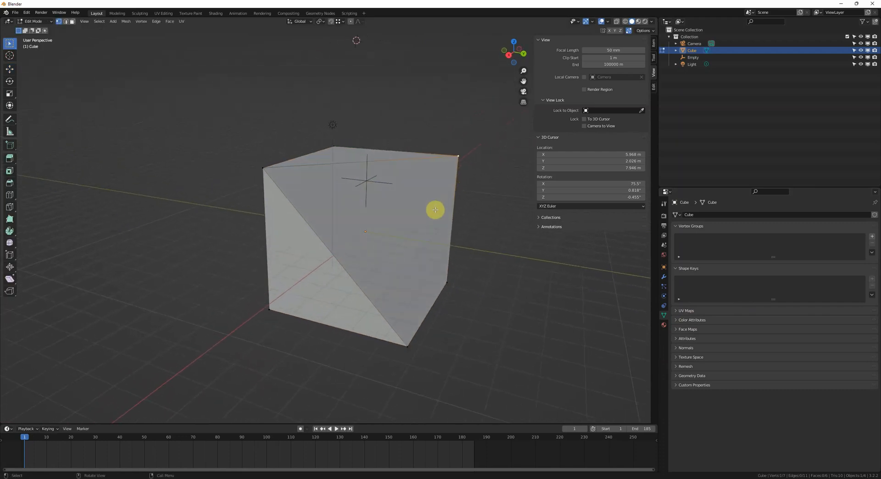
# - Expand the mesh's UV Maps section and return the cube to Object Mode
pyautogui.click(687, 310)
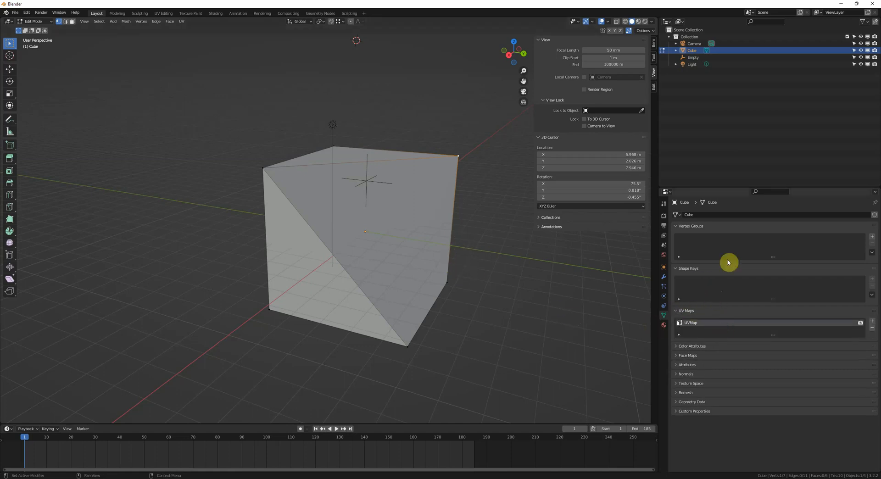
pyautogui.moveTo(435, 243); pyautogui.dragTo(441, 247, button='middle')
pyautogui.press('Tab')
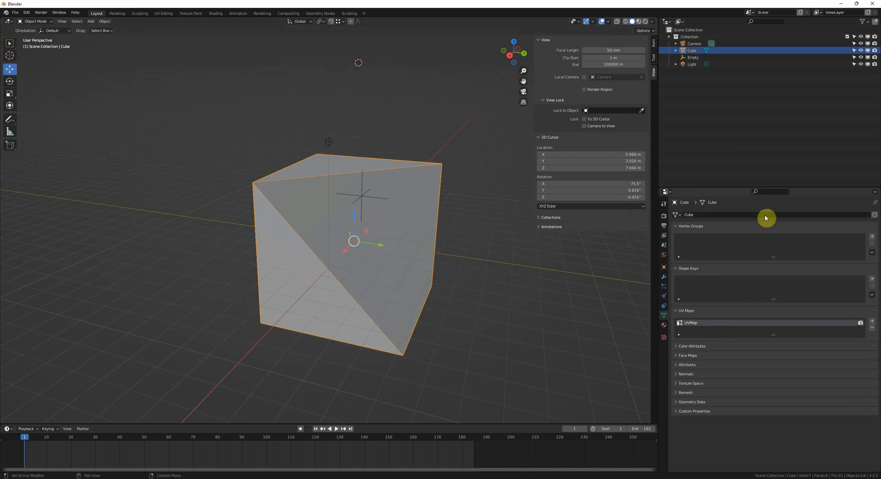
pyautogui.moveTo(515, 308)
pyautogui.mouseDown(button='middle')
pyautogui.moveTo(536, 305)
pyautogui.moveTo(517, 296)
pyautogui.mouseUp(button='middle')
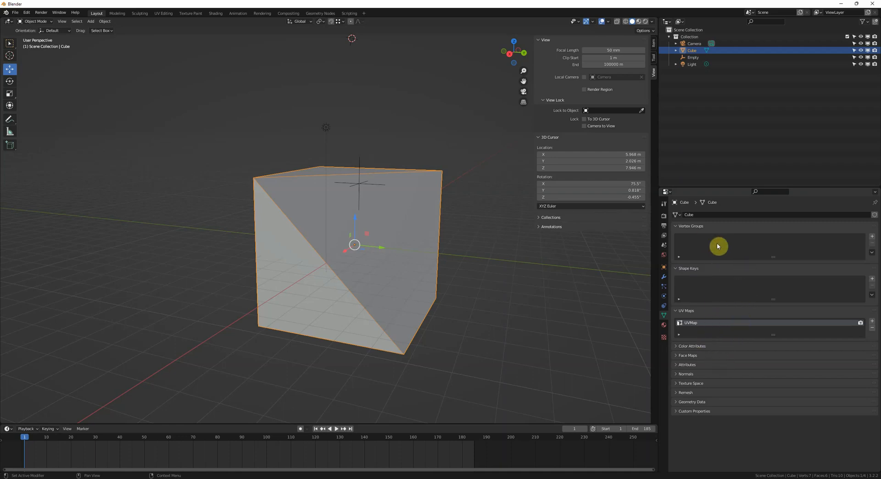
# - Examine the cube's material settings from Surface down to Viewport Display
pyautogui.click(663, 324)
pyautogui.moveTo(644, 250); pyautogui.dragTo(478, 263, button='middle')
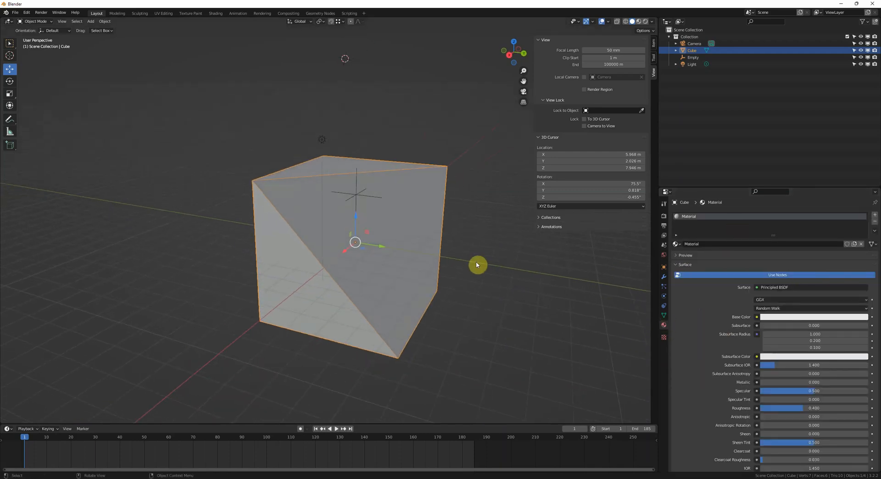
pyautogui.click(652, 21)
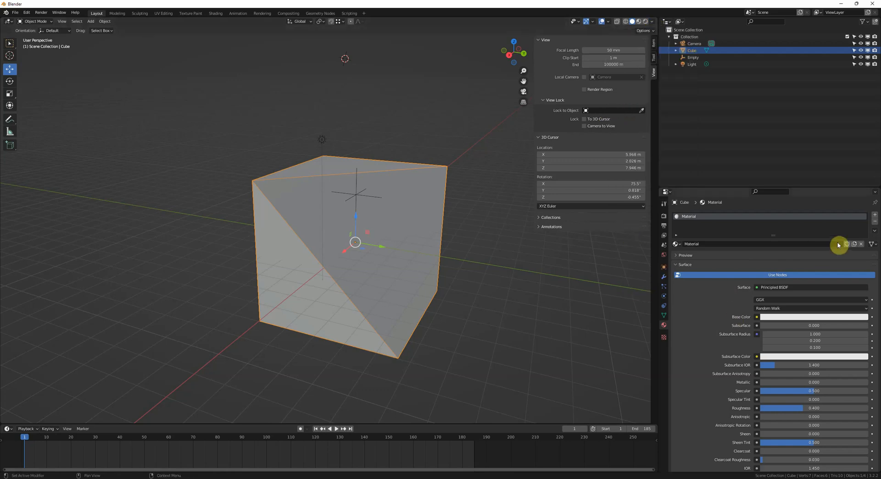
pyautogui.scroll(-10, 714, 264)
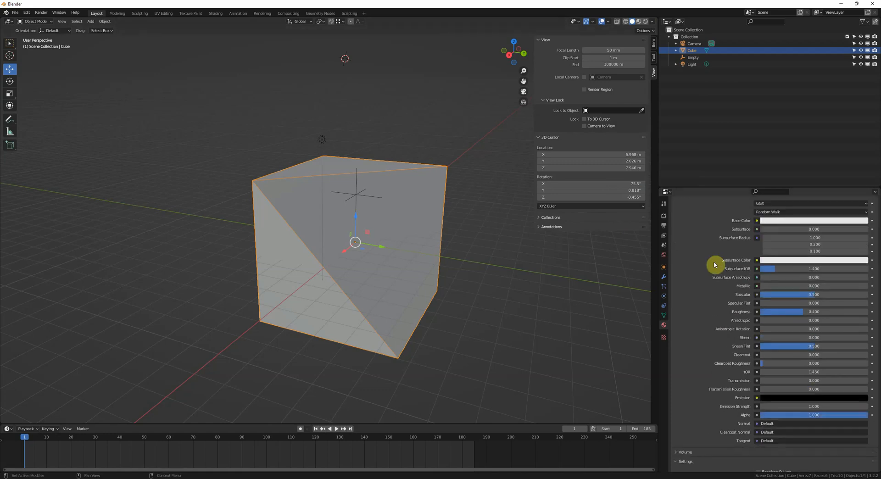
pyautogui.click(711, 458)
pyautogui.scroll(-2, 767, 454)
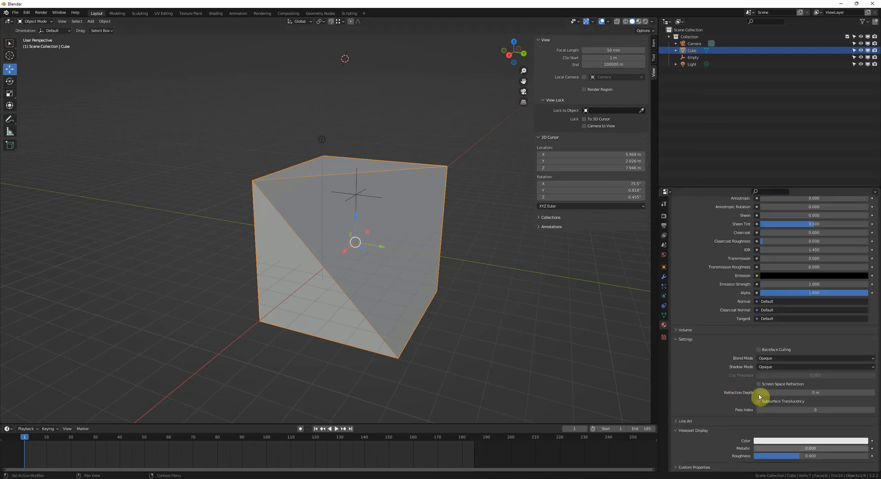
# - Set the material's Viewport Display color to pink and inspect the cube
pyautogui.click(762, 442)
pyautogui.click(781, 441)
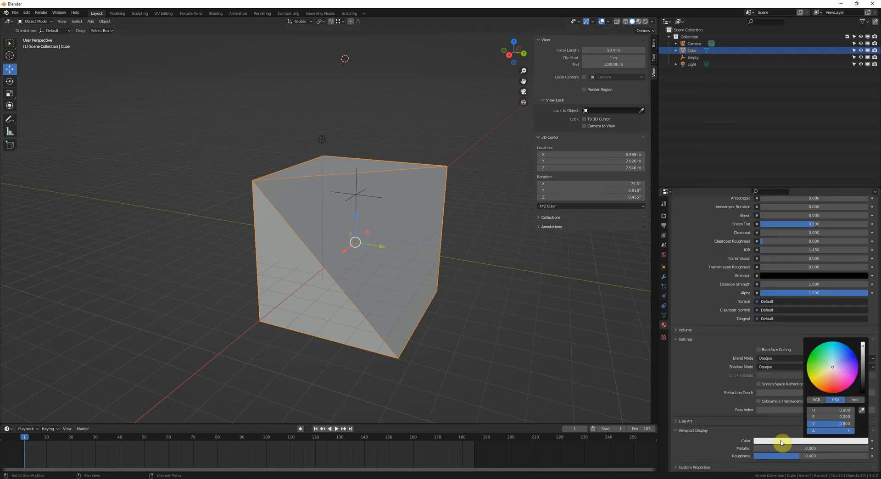
pyautogui.click(838, 377)
pyautogui.moveTo(436, 312); pyautogui.dragTo(569, 98, button='middle')
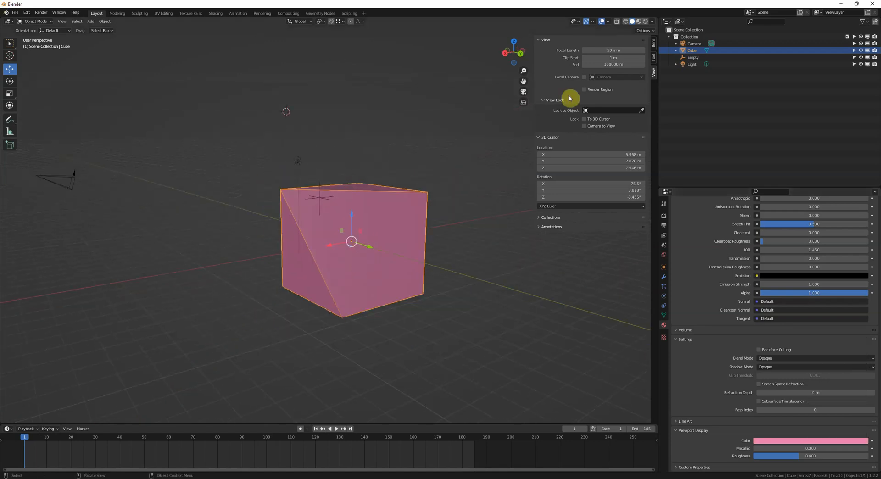
# - Duplicate the pink cube and place the copy above the original
pyautogui.hotkey('shift', 'd')
pyautogui.click(370, 113)
# - Give the duplicated cube its own material copy with a green Viewport Display color
pyautogui.scroll(10, 759, 334)
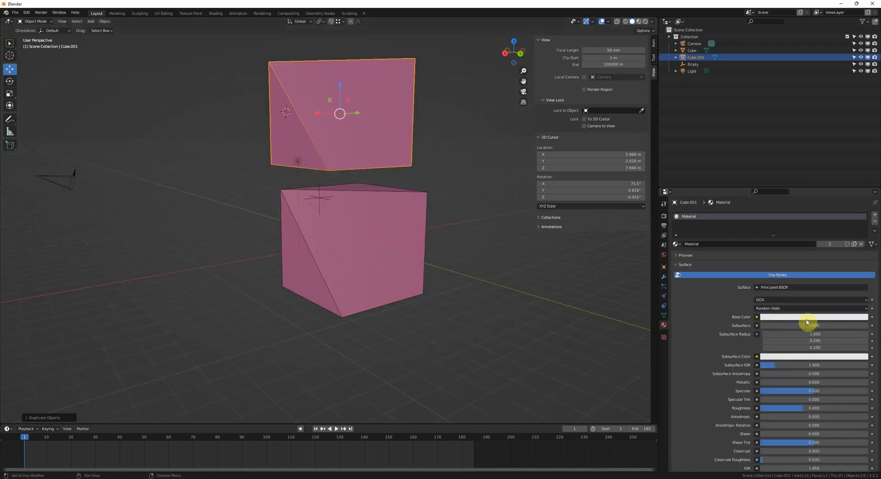
pyautogui.scroll(-10, 725, 276)
pyautogui.click(775, 441)
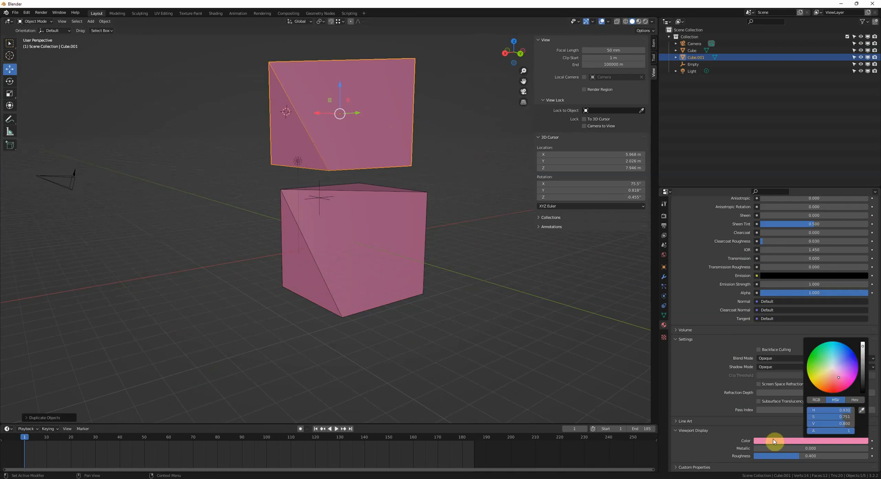
pyautogui.click(500, 274)
pyautogui.keyDown('shift'); pyautogui.moveTo(469, 218); pyautogui.dragTo(463, 246, button='middle'); pyautogui.keyUp('shift')
# - Set the viewport shading color of the solid view to Object
pyautogui.click(653, 21)
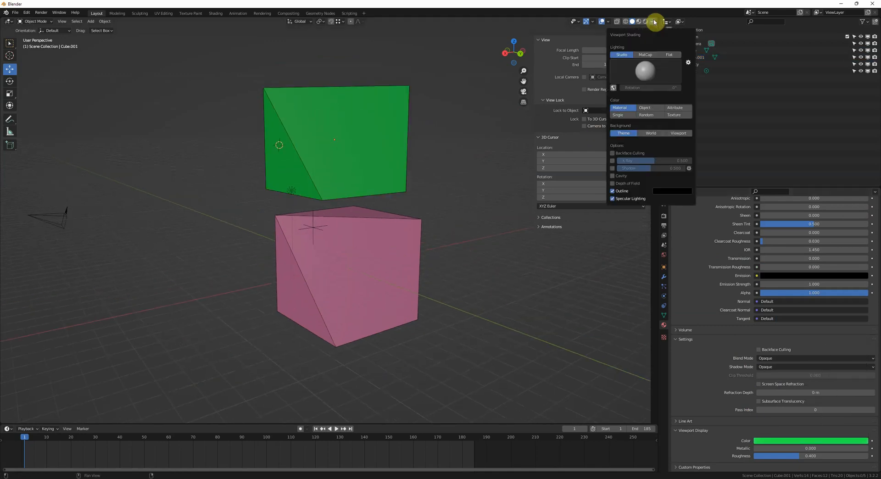
pyautogui.click(647, 108)
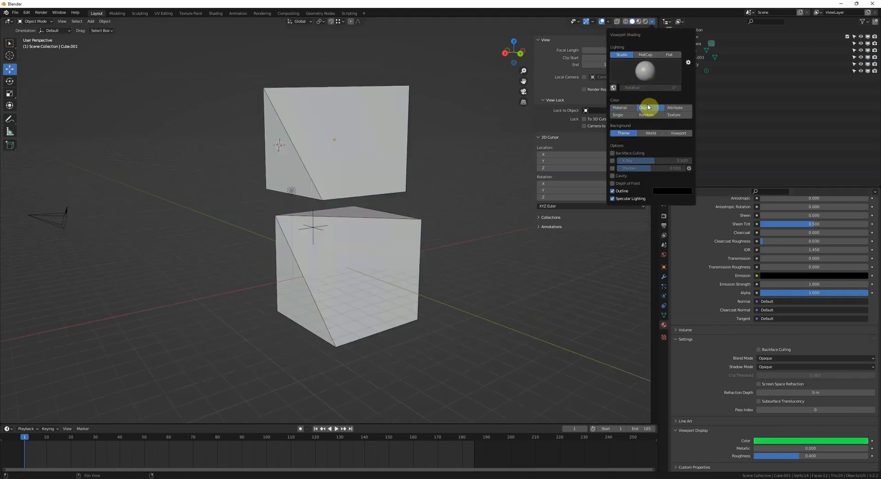
pyautogui.click(653, 22)
# - Set the upper cube's object Viewport Display color to light green and inspect it from above
pyautogui.click(355, 132)
pyautogui.moveTo(411, 169); pyautogui.dragTo(472, 190, button='middle')
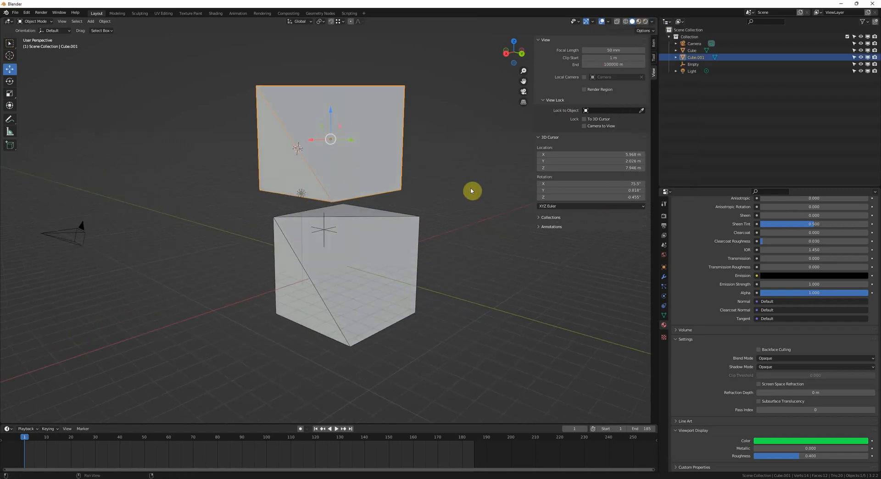
pyautogui.click(663, 267)
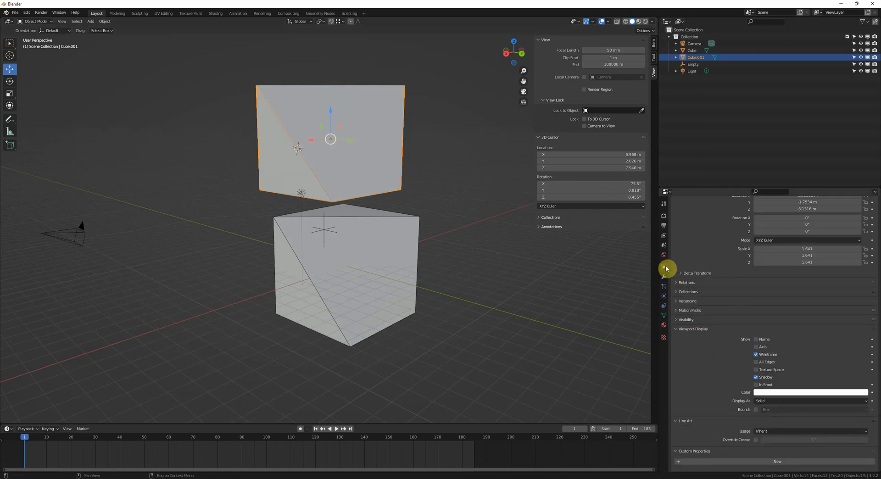
pyautogui.click(762, 393)
pyautogui.click(825, 312)
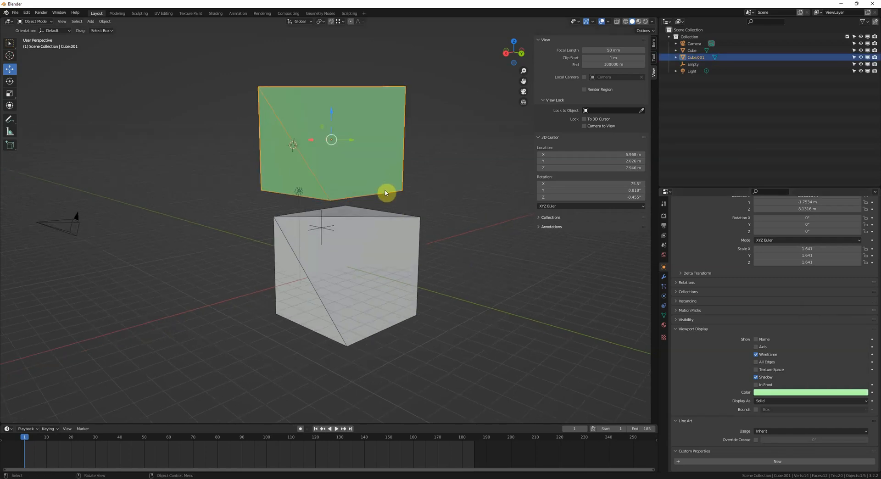
pyautogui.moveTo(413, 211); pyautogui.dragTo(456, 246, button='middle')
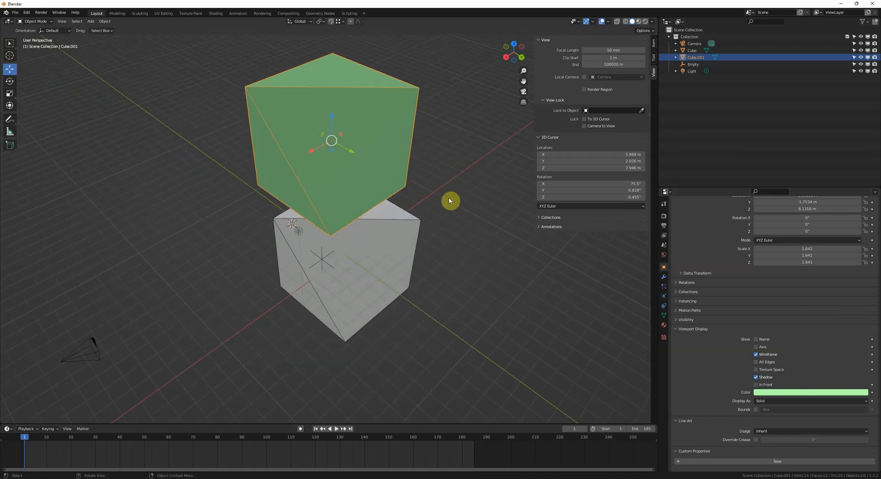
# - Set the solid view's shading color to Material, deselect the upper cube and inspect both cubes from several sides
pyautogui.moveTo(551, 335); pyautogui.dragTo(502, 322, button='middle')
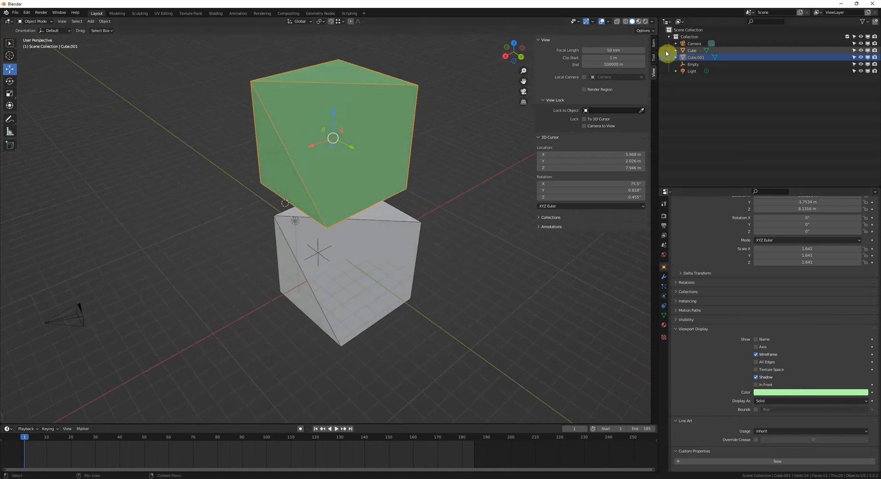
pyautogui.click(654, 29)
pyautogui.moveTo(653, 23)
pyautogui.click(622, 109)
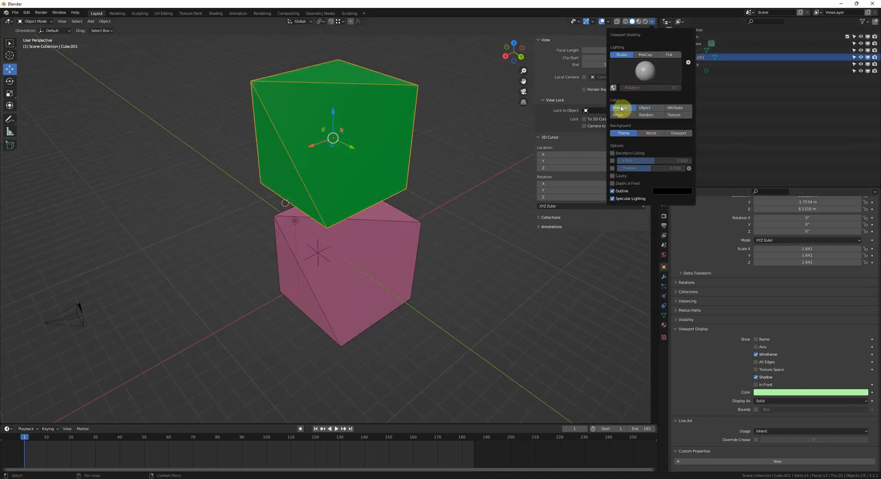
pyautogui.moveTo(438, 209); pyautogui.dragTo(472, 203, button='middle')
pyautogui.click(466, 188)
pyautogui.click(374, 189)
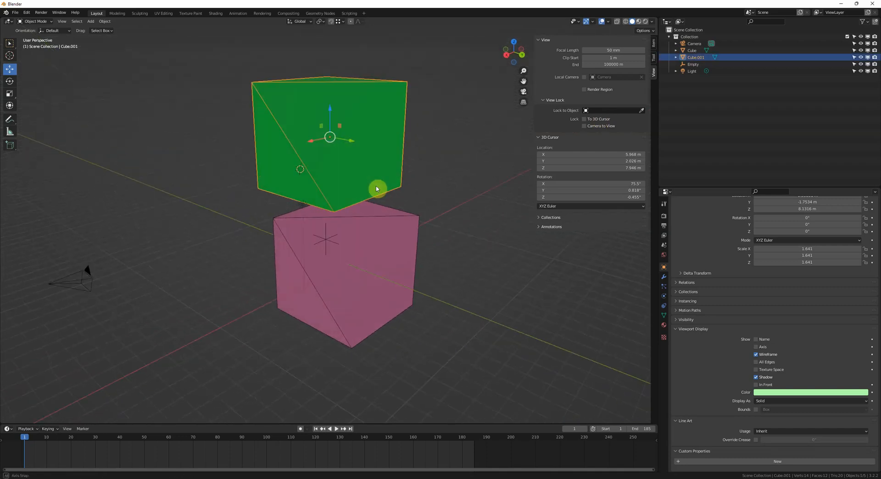
pyautogui.moveTo(373, 188); pyautogui.dragTo(450, 194, button='middle')
pyautogui.click(450, 195)
pyautogui.moveTo(287, 114); pyautogui.dragTo(393, 139, button='middle')
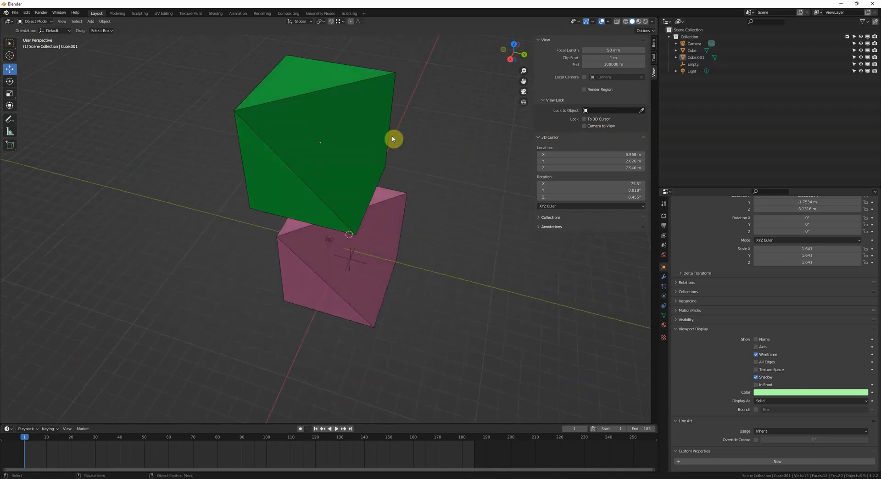
pyautogui.moveTo(393, 108); pyautogui.dragTo(433, 142, button='middle')
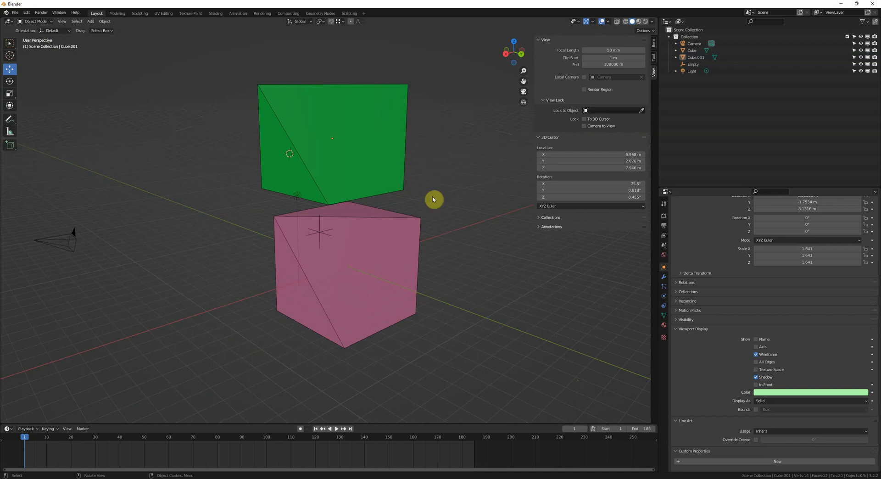
pyautogui.moveTo(527, 250); pyautogui.dragTo(453, 237, button='middle')
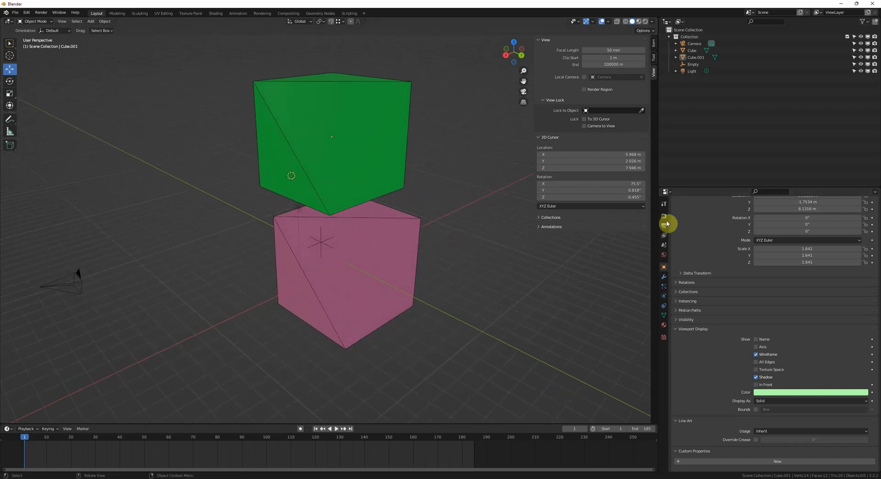
# - Review the upper cube's material settings with the Surface section collapsed, and display the texture properties
pyautogui.click(664, 326)
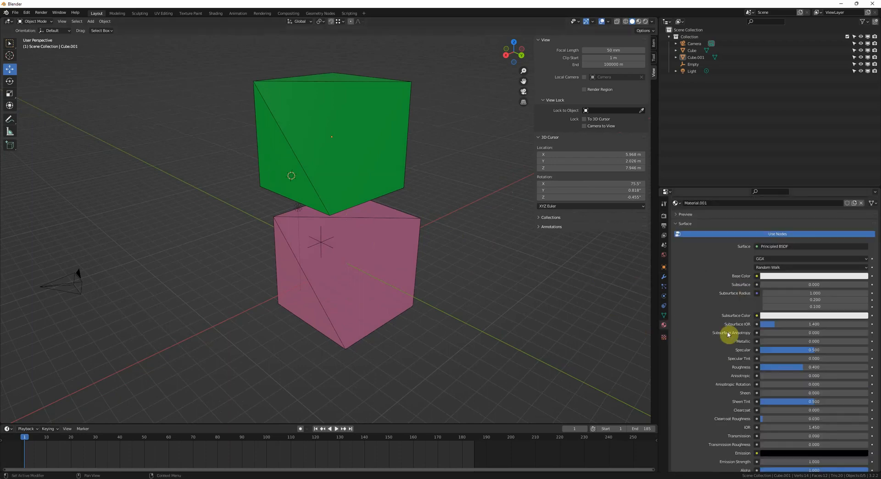
pyautogui.click(690, 265)
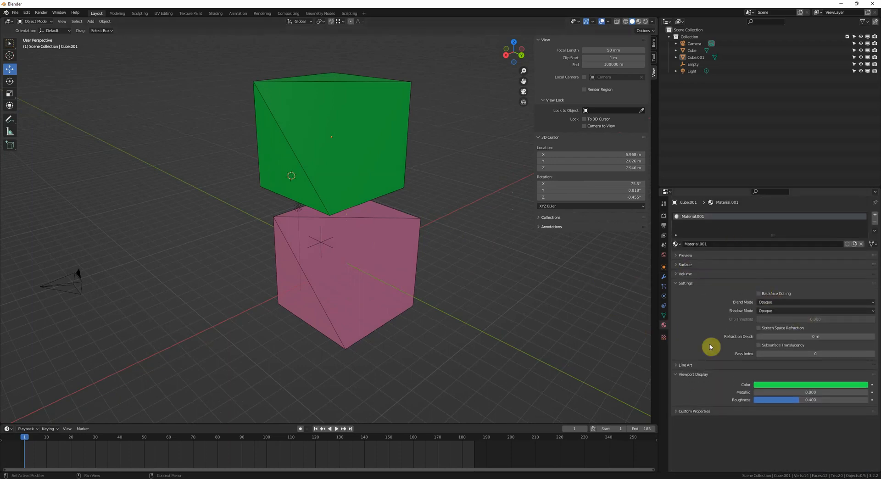
pyautogui.click(664, 337)
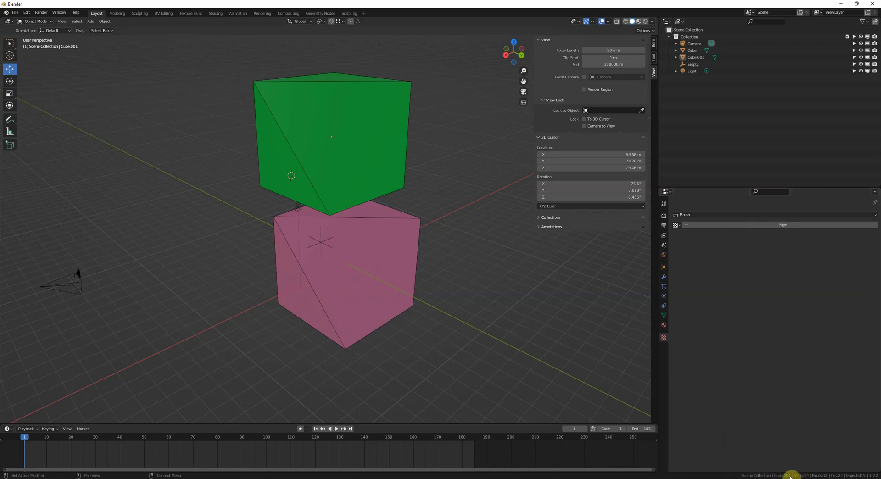
# - Turn Scene Statistics off in the status bar and turn it back on
pyautogui.rightClick(693, 476)
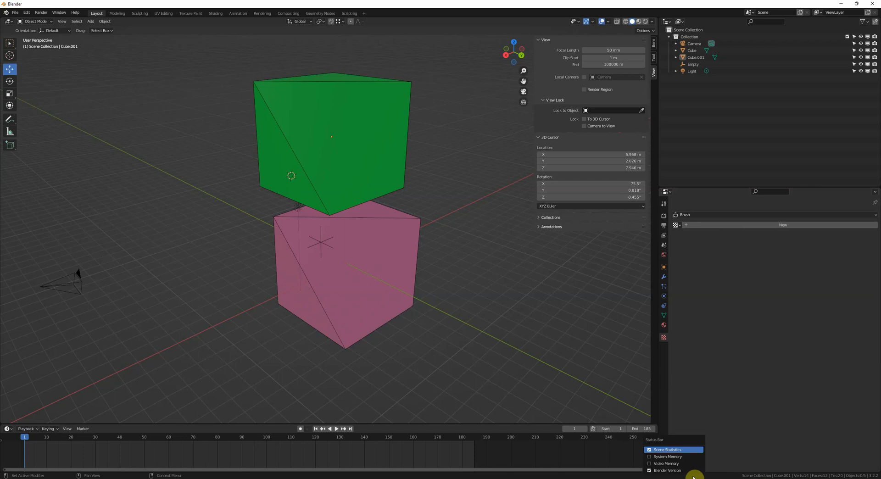
pyautogui.click(673, 450)
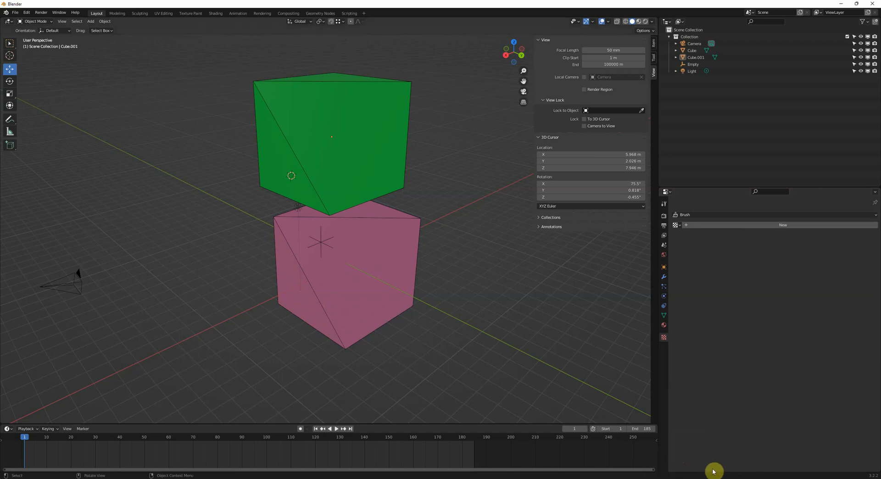
pyautogui.moveTo(516, 384); pyautogui.dragTo(518, 383, button='middle')
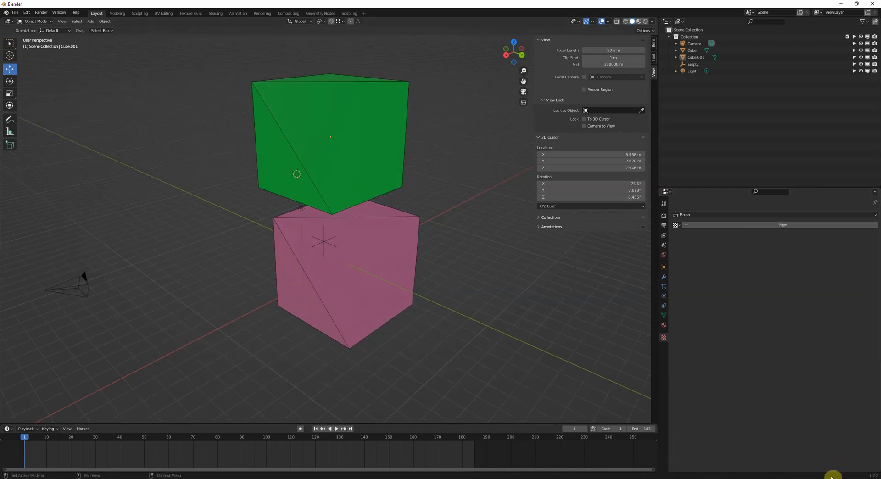
pyautogui.rightClick(787, 477)
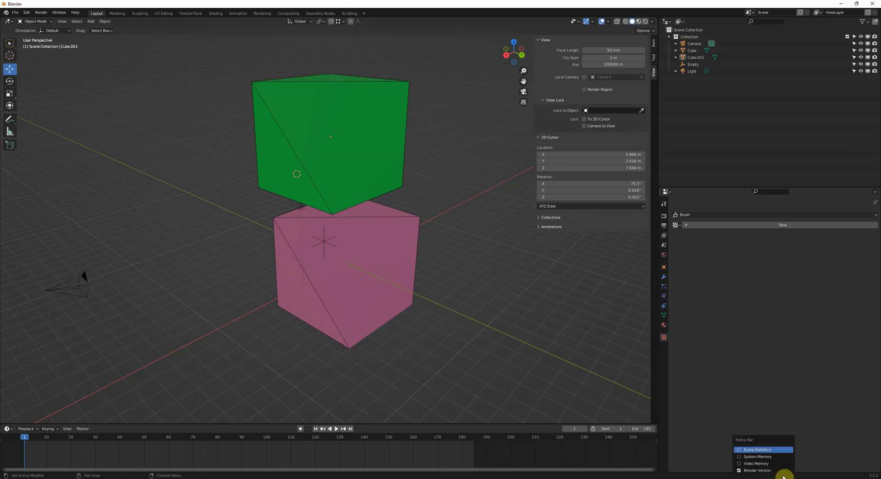
pyautogui.click(751, 452)
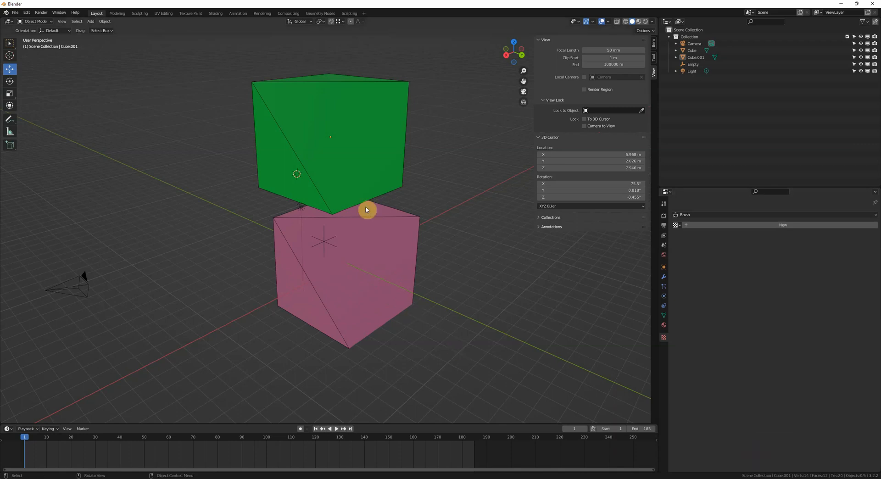
# - Select the upper cube, hide it from the viewport and reveal it again
pyautogui.click(359, 188)
pyautogui.moveTo(405, 265)
pyautogui.mouseDown(button='middle')
pyautogui.moveTo(417, 261)
pyautogui.moveTo(405, 281)
pyautogui.moveTo(427, 263)
pyautogui.mouseUp(button='middle')
pyautogui.press('Tab')
pyautogui.press('Tab')
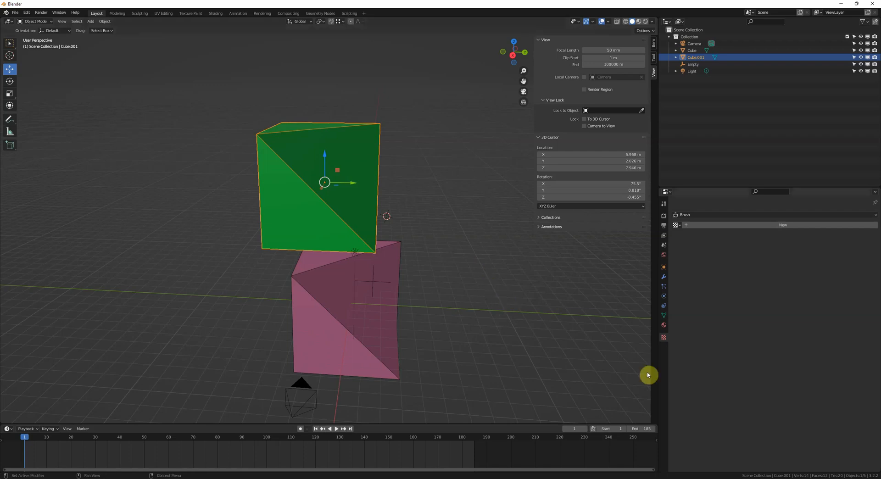
pyautogui.moveTo(478, 303); pyautogui.dragTo(469, 291, button='middle')
pyautogui.press('h')
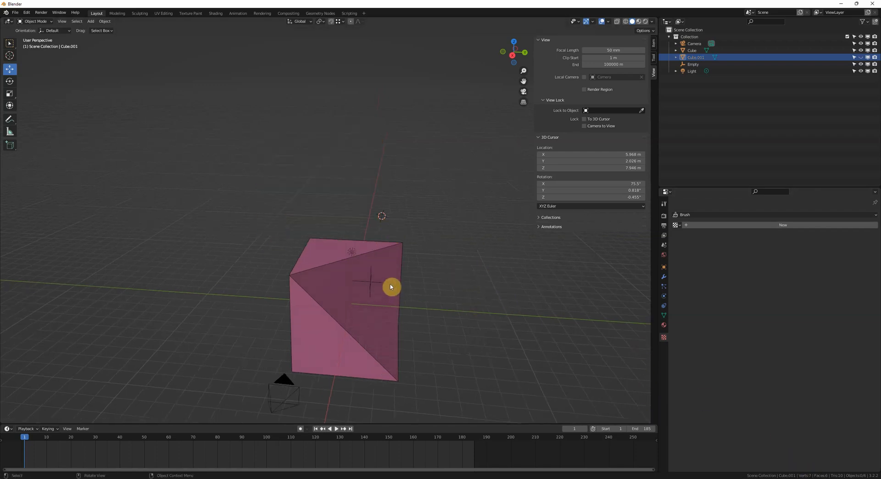
pyautogui.hotkey('alt', 'h')
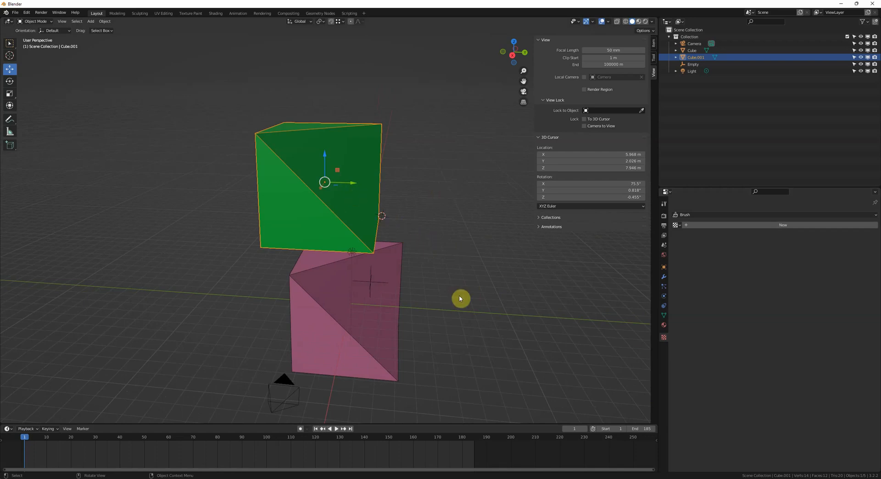
# - Clear the upper cube's vertex selection in Edit Mode, return to Object Mode and deselect the cube
pyautogui.press('Tab')
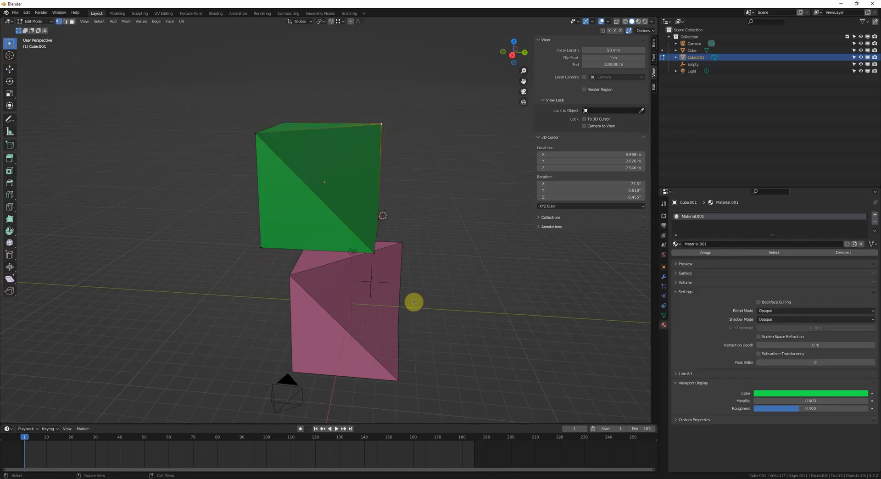
pyautogui.click(554, 383)
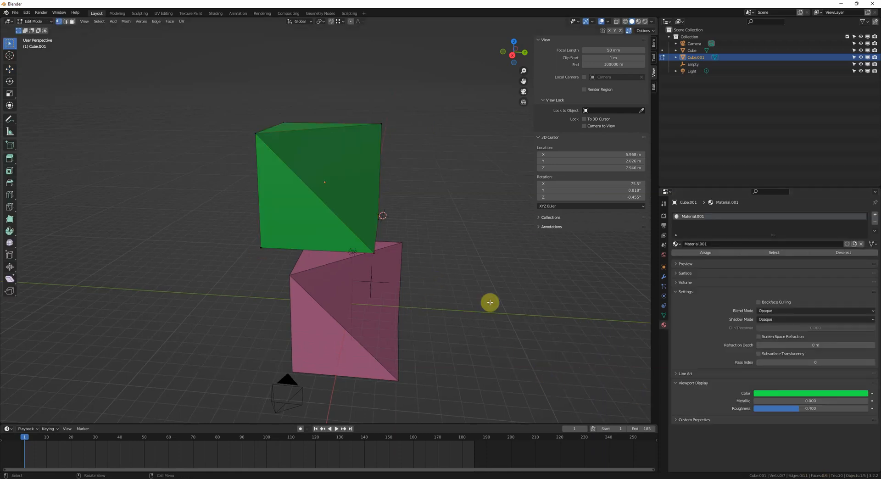
pyautogui.press('Tab')
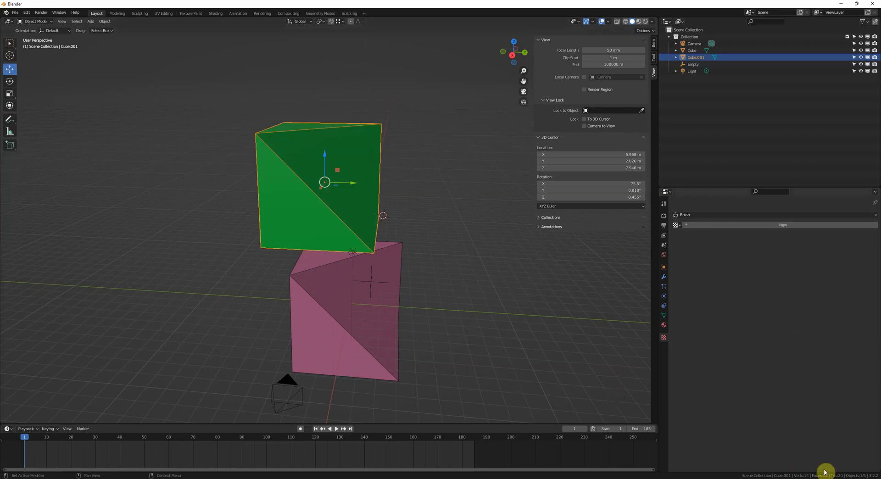
pyautogui.moveTo(516, 342); pyautogui.dragTo(488, 318, button='middle')
pyautogui.click(481, 284)
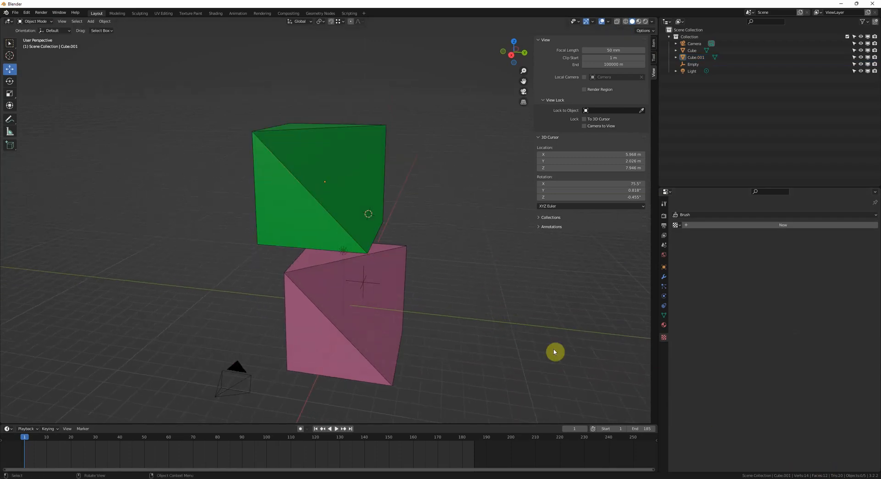
pyautogui.moveTo(761, 419); pyautogui.dragTo(433, 294, button='middle')
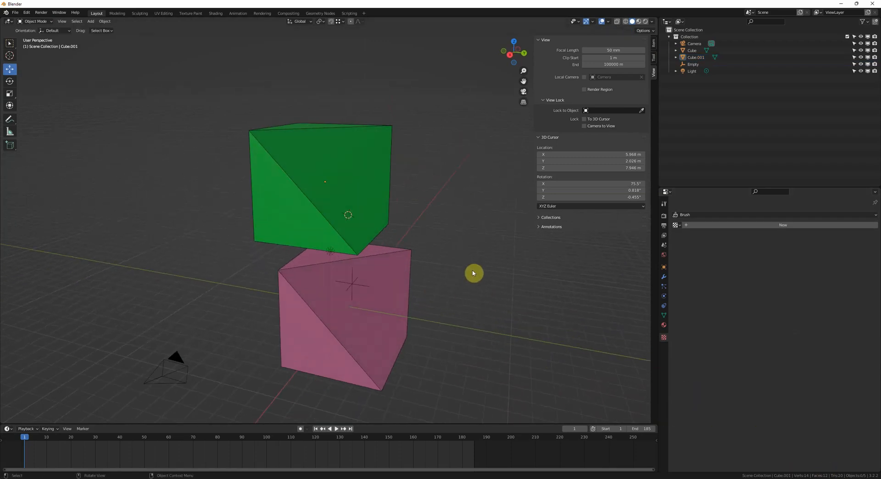
pyautogui.moveTo(468, 260); pyautogui.dragTo(472, 275, button='middle')
pyautogui.moveTo(458, 197); pyautogui.dragTo(467, 259, button='middle')
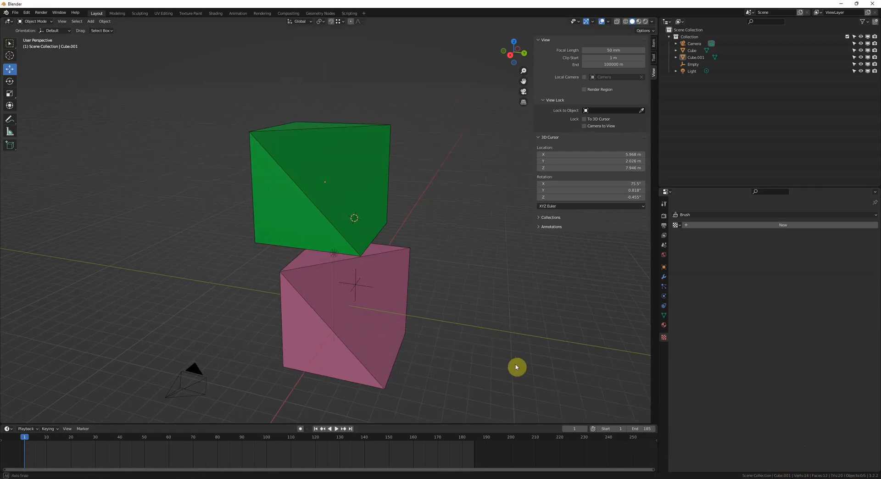
pyautogui.moveTo(517, 367); pyautogui.dragTo(521, 366, button='middle')
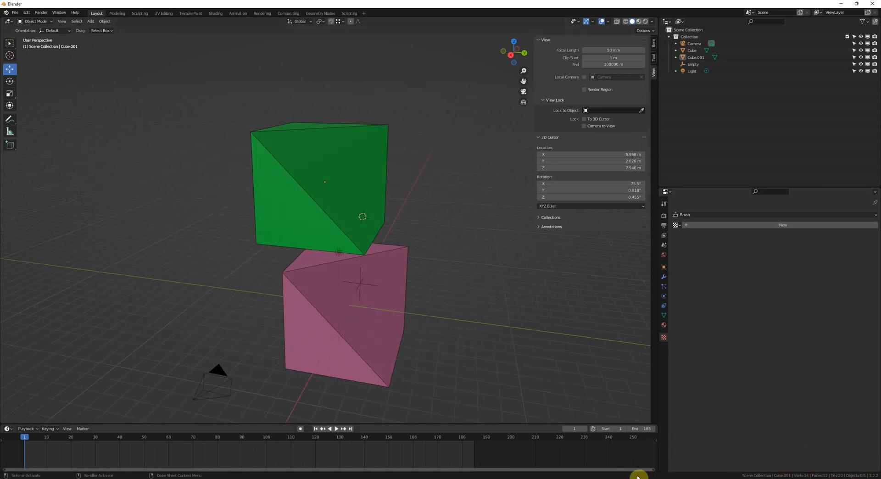
# - Adjust the frame range visible in the timeline and select the lower pink cube
pyautogui.scroll(-2, 303, 456)
pyautogui.keyDown('ctrl'); pyautogui.hscroll(3, 480, 456); pyautogui.keyUp('ctrl')
pyautogui.keyDown('ctrl'); pyautogui.hscroll(-2, 365, 457); pyautogui.keyUp('ctrl')
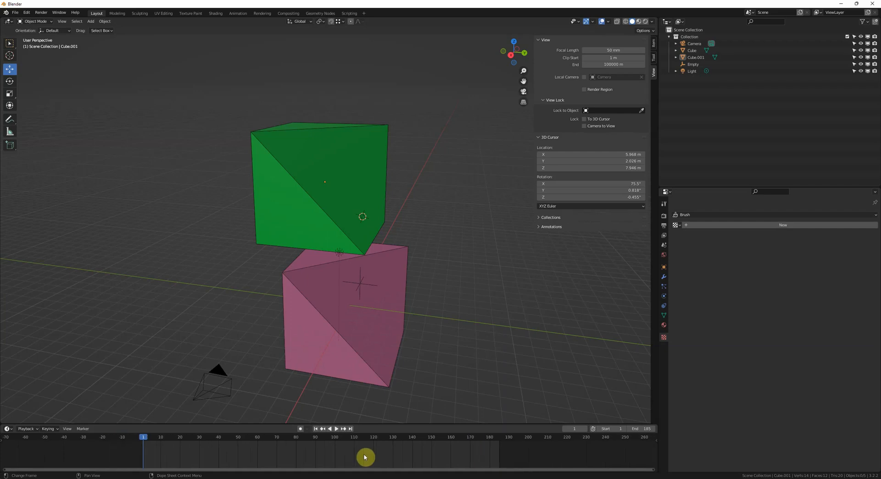
pyautogui.scroll(3, 366, 457)
pyautogui.click(334, 316)
pyautogui.moveTo(353, 345); pyautogui.dragTo(334, 338, button='middle')
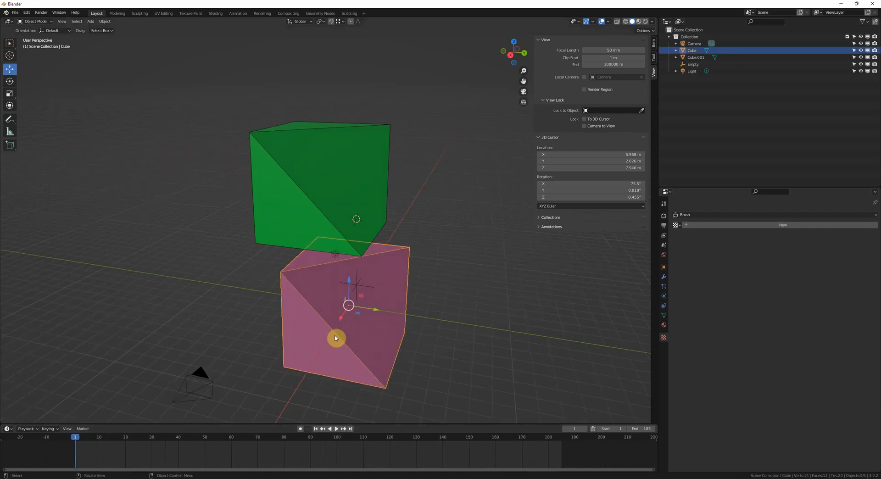
# - Reduce the timeline area's height slightly and move the current frame to 94
pyautogui.moveTo(366, 424); pyautogui.dragTo(366, 430)
pyautogui.moveTo(367, 421); pyautogui.dragTo(373, 411, button='middle')
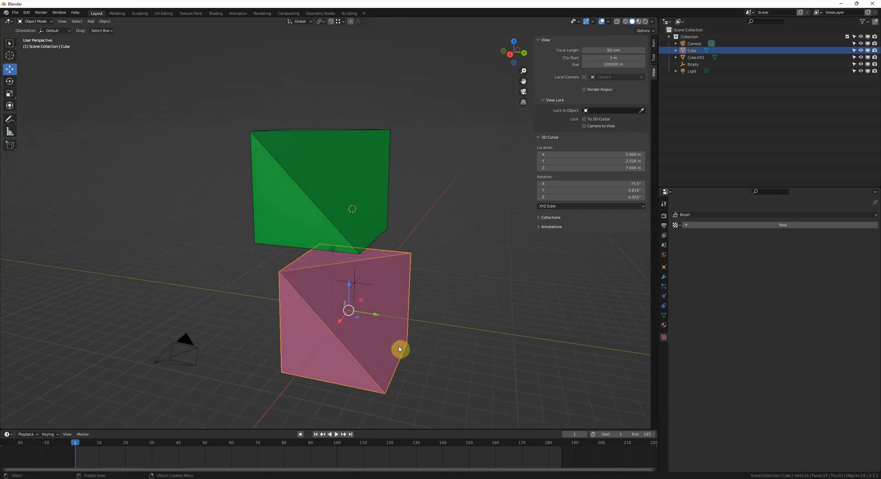
pyautogui.moveTo(489, 308); pyautogui.dragTo(488, 319, button='middle')
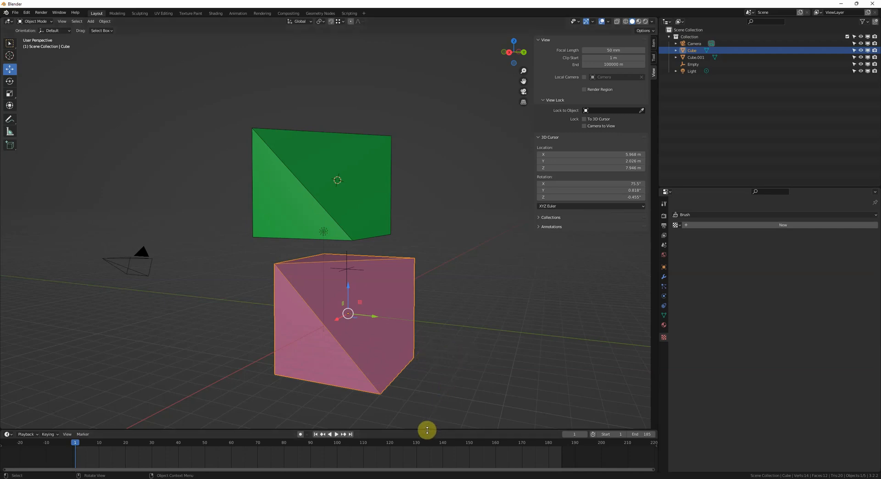
pyautogui.moveTo(427, 430); pyautogui.dragTo(427, 432)
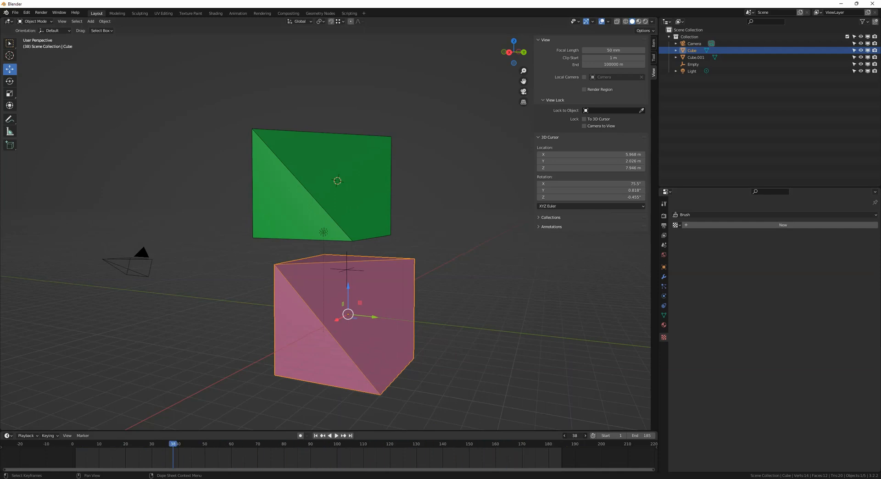
pyautogui.moveTo(342, 446); pyautogui.dragTo(321, 453)
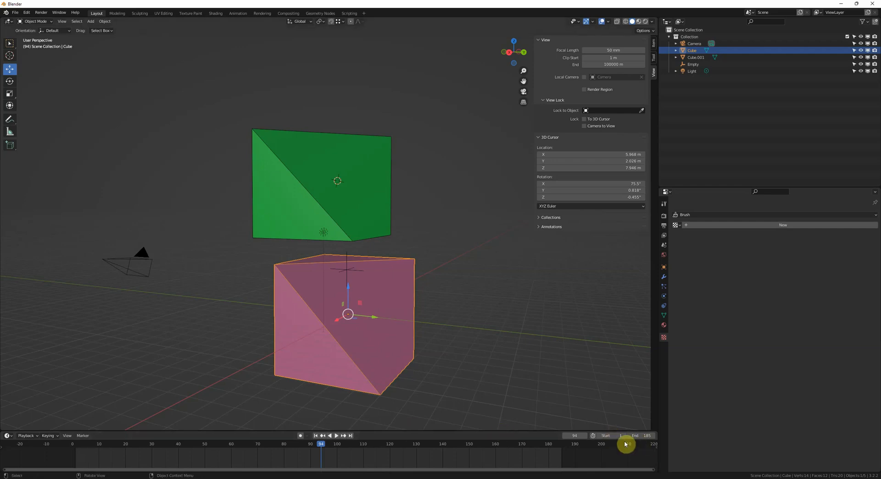
# - Show the lower cube's Item transform values in the viewport sidebar
pyautogui.scroll(2, 182, 377)
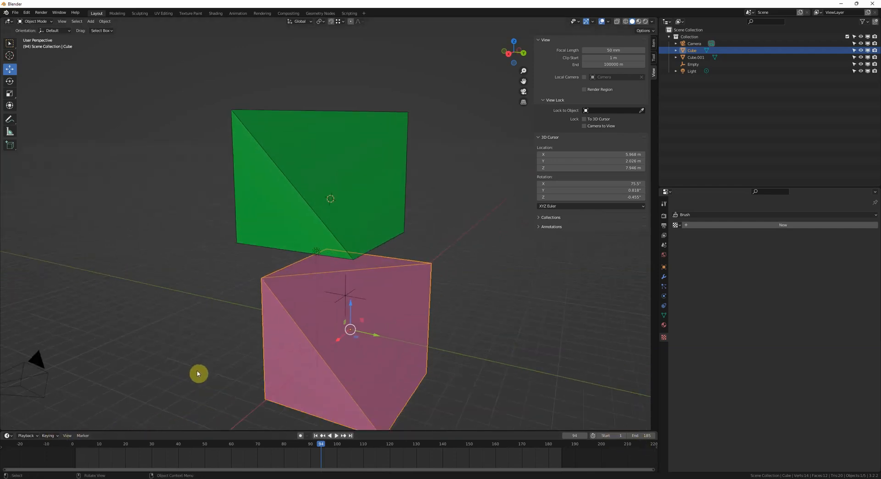
pyautogui.click(655, 44)
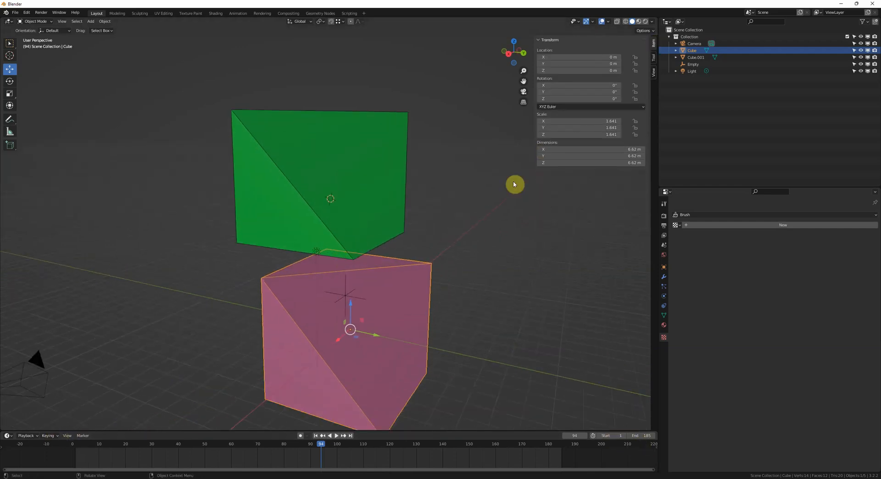
pyautogui.scroll(-1, 515, 185)
pyautogui.moveTo(515, 184); pyautogui.dragTo(519, 212, button='middle')
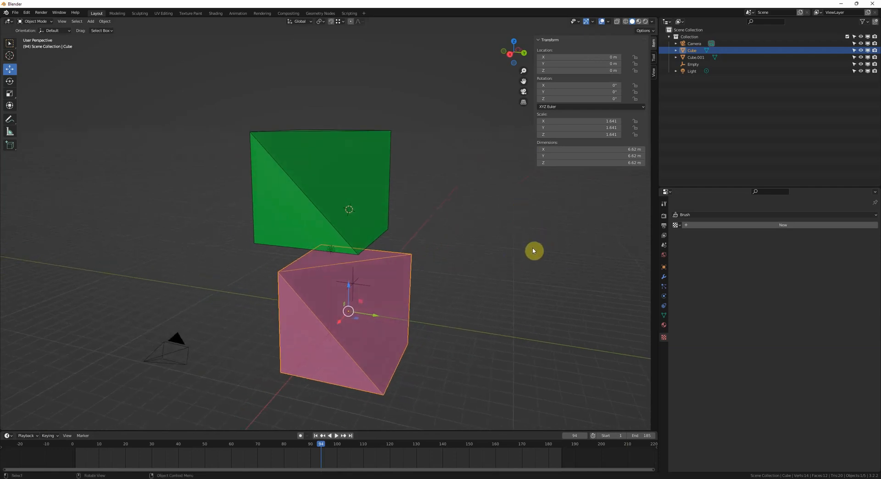
# - Deselect the lower cube and switch to the Tweak selection tool
pyautogui.click(176, 165)
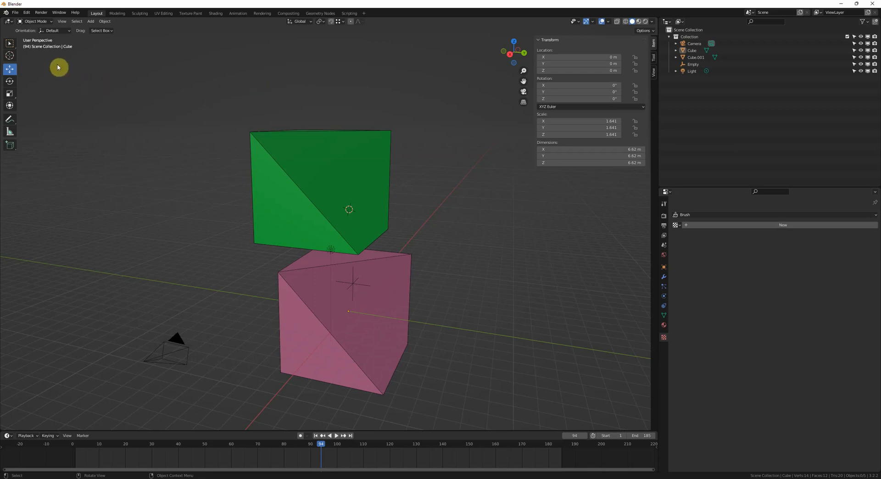
pyautogui.click(10, 43)
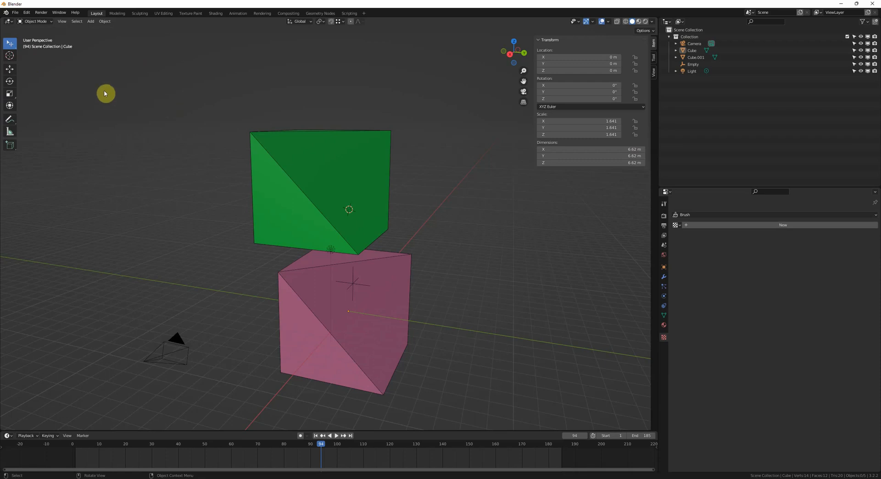
# - Cycle the selection tool through Box Select and Circle Select and back to Tweak
pyautogui.press('w')
pyautogui.moveTo(173, 140); pyautogui.dragTo(186, 147, button='middle')
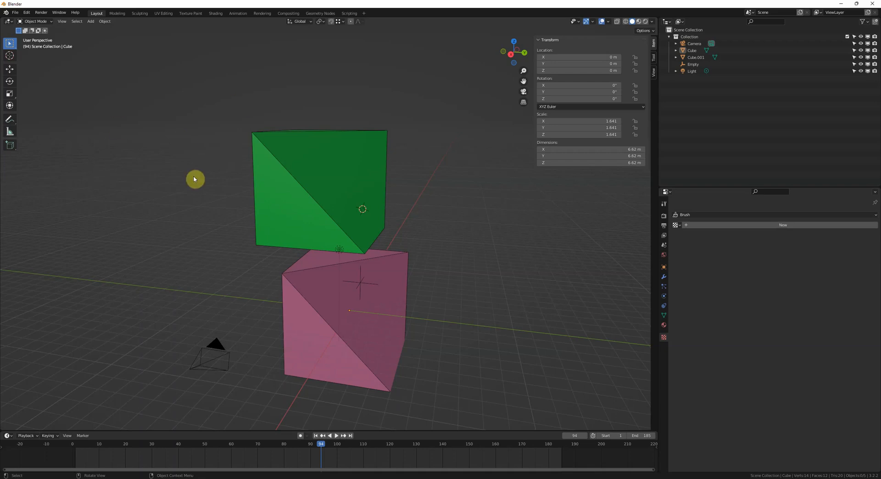
pyautogui.press('w')
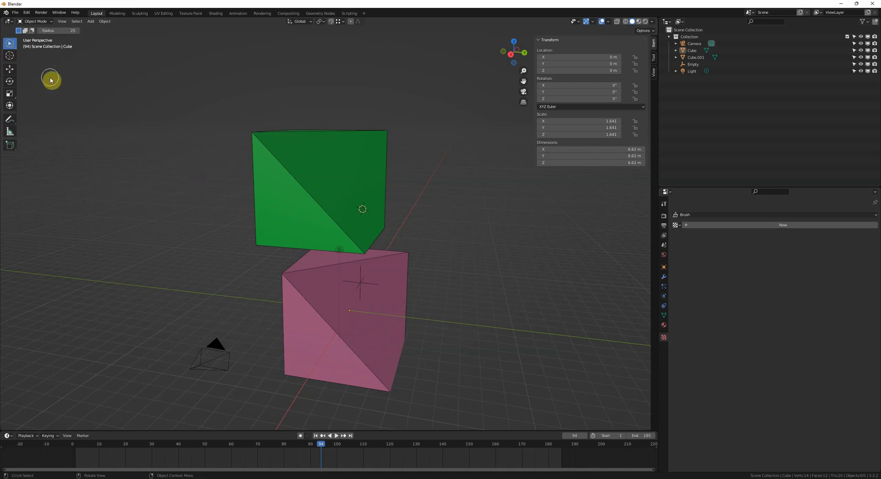
pyautogui.press('w')
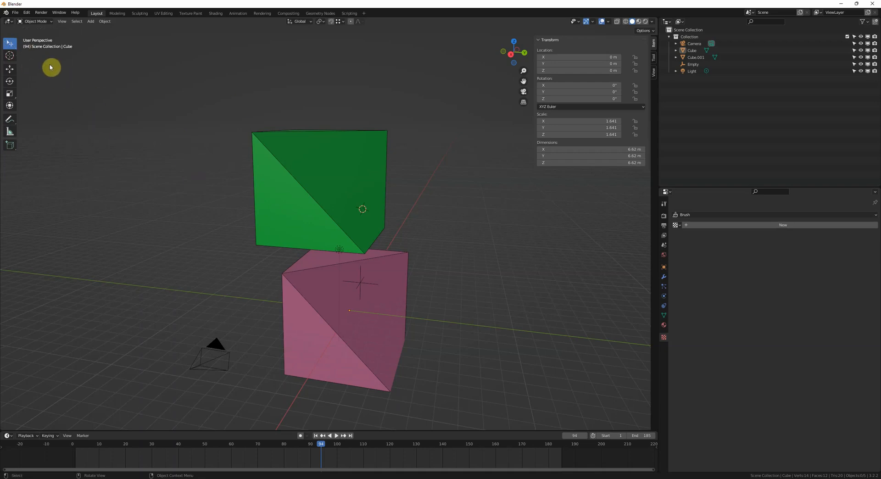
pyautogui.moveTo(100, 58); pyautogui.dragTo(136, 89, button='middle')
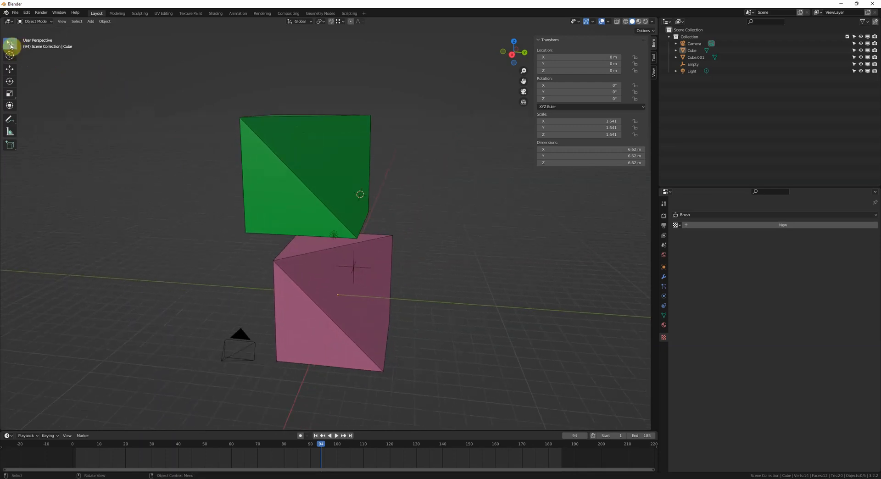
# - Select the upper green cube with the Tweak tool and deselect it again
pyautogui.click(285, 185)
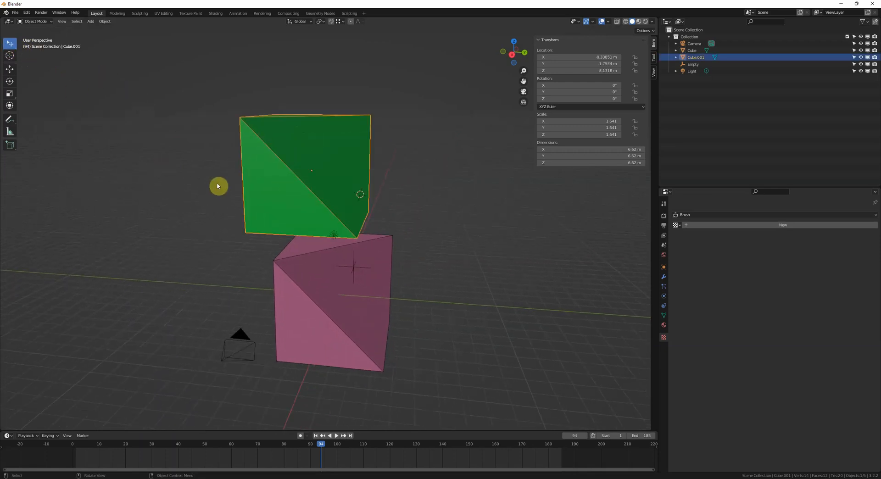
pyautogui.moveTo(212, 182); pyautogui.dragTo(204, 176, button='middle')
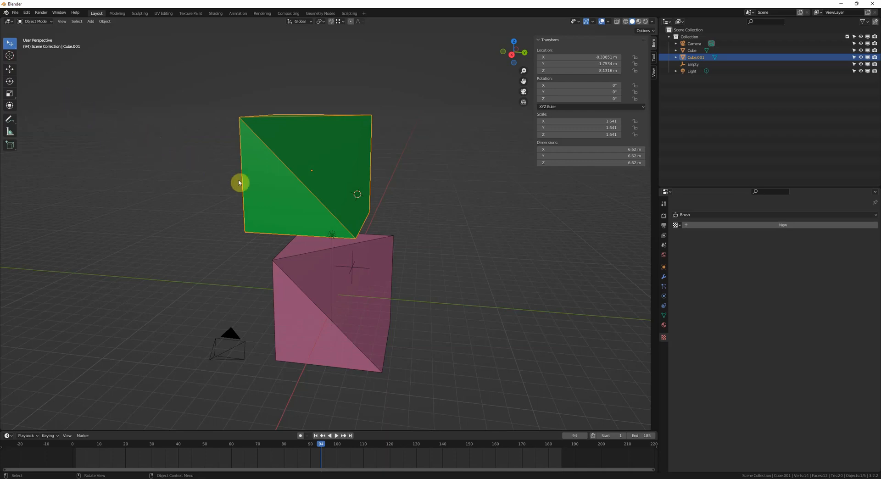
pyautogui.moveTo(239, 183); pyautogui.dragTo(285, 184, button='middle')
pyautogui.click(155, 148)
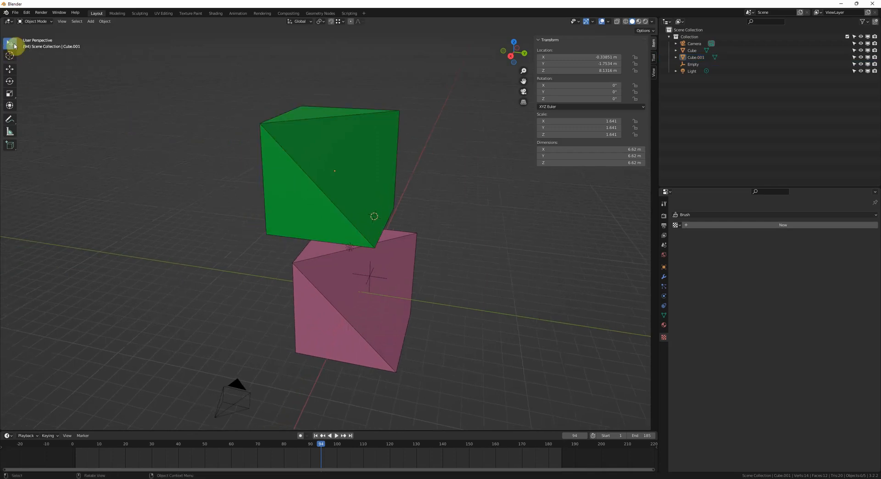
pyautogui.moveTo(176, 168); pyautogui.dragTo(192, 173, button='middle')
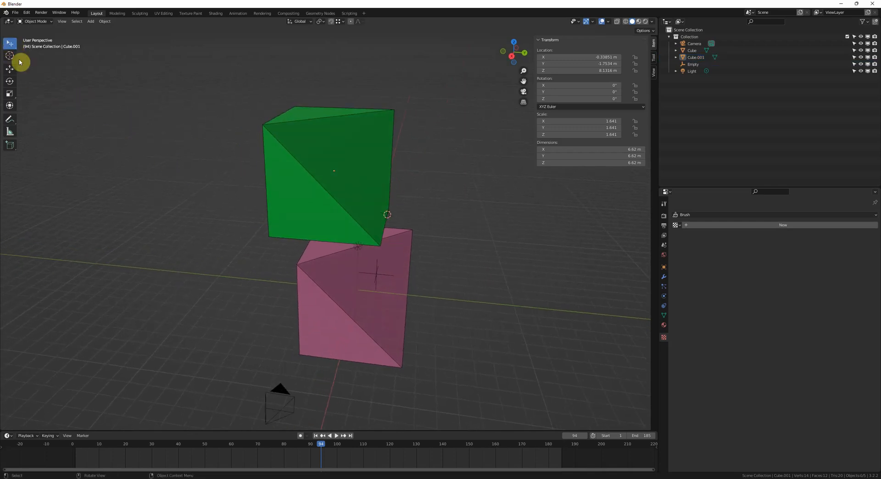
pyautogui.moveTo(130, 112); pyautogui.dragTo(119, 129, button='middle')
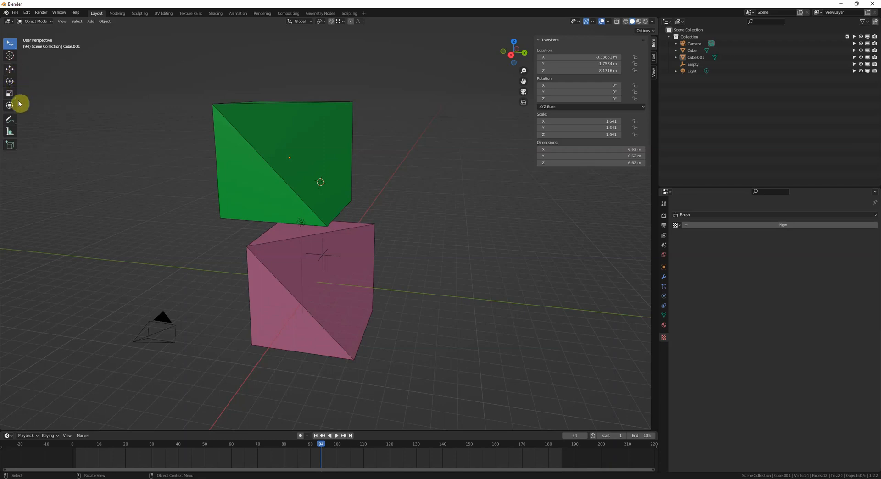
# - Select the upper green cube, activate the Annotate tool and show its settings in the Properties editor
pyautogui.click(252, 150)
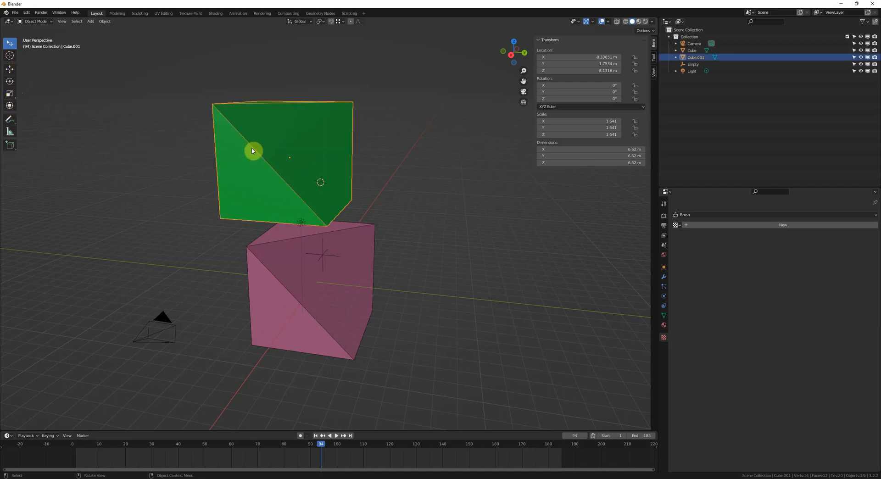
pyautogui.moveTo(35, 125); pyautogui.dragTo(84, 136, button='middle')
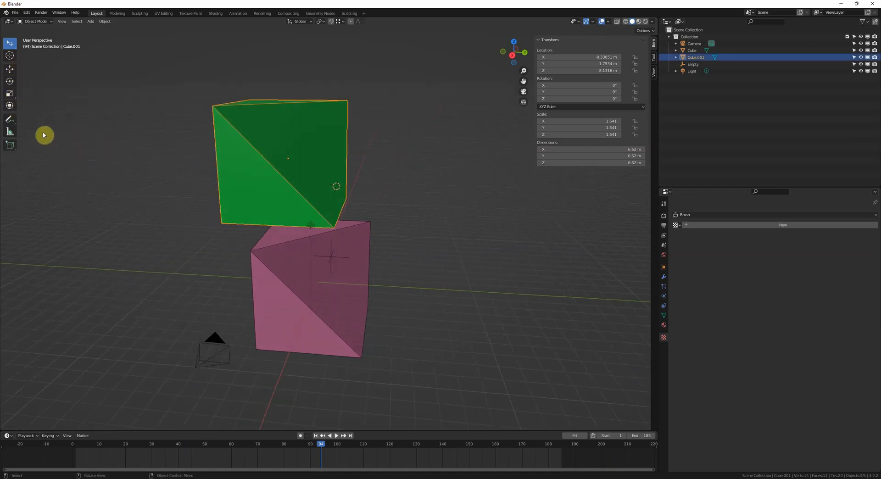
pyautogui.click(10, 119)
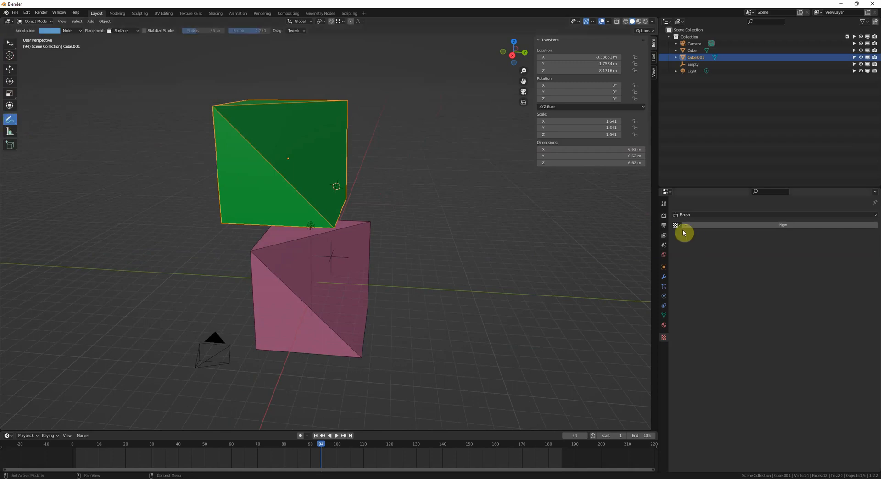
pyautogui.click(663, 205)
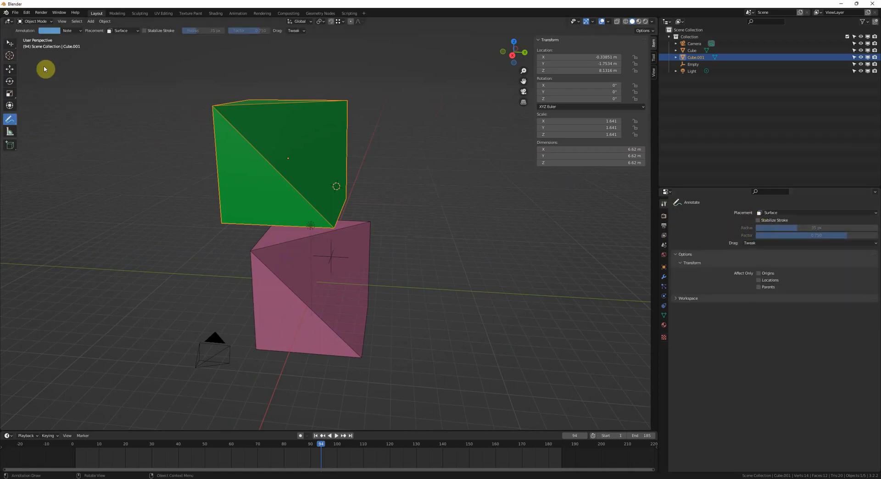
# - Return from the Annotate tool to the Tweak selection tool
pyautogui.press('w')
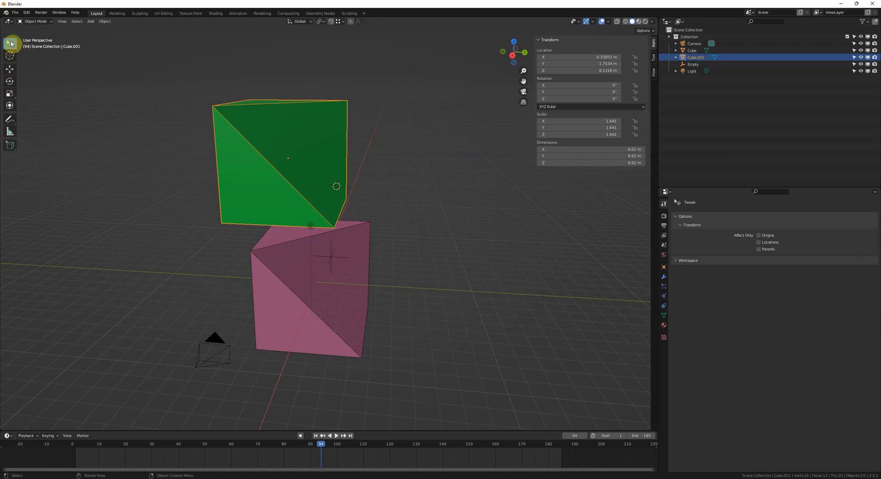
pyautogui.moveTo(302, 201); pyautogui.dragTo(352, 191, button='middle')
pyautogui.scroll(-1, 383, 185)
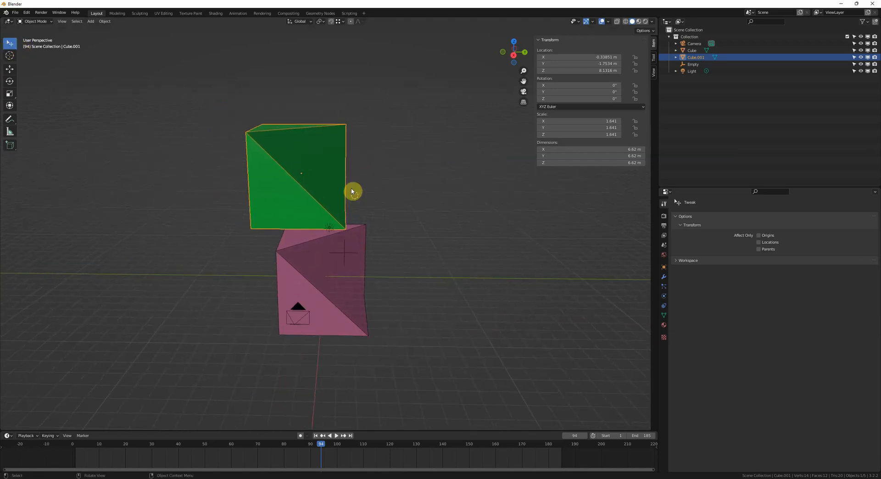
# - Try rotating the upper green cube around the global X axis and around the global Z axis
pyautogui.moveTo(338, 184); pyautogui.dragTo(281, 144)
pyautogui.moveTo(282, 143); pyautogui.dragTo(334, 222, button='middle')
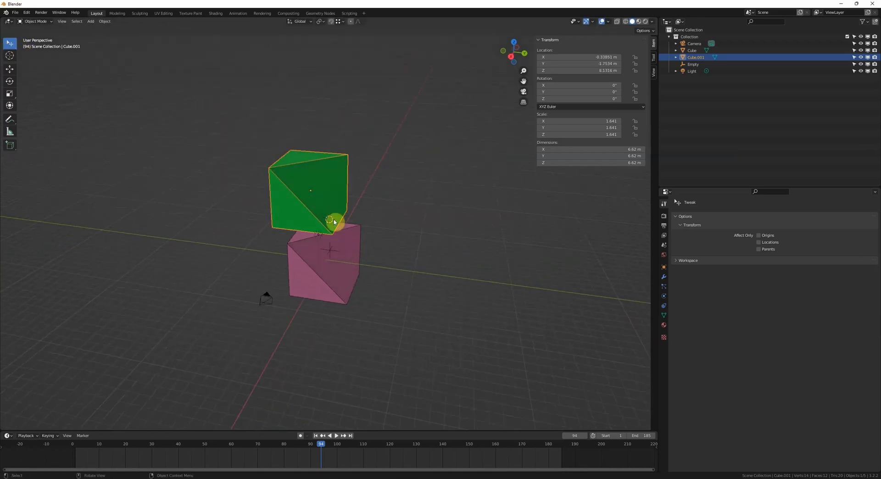
pyautogui.moveTo(247, 175); pyautogui.dragTo(390, 216, button='middle')
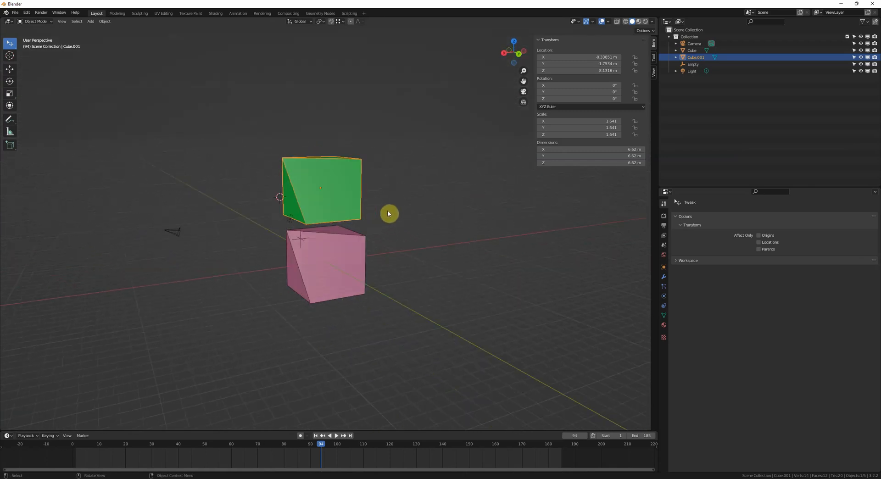
pyautogui.moveTo(362, 197); pyautogui.dragTo(370, 172)
pyautogui.press('r')
pyautogui.press('x')
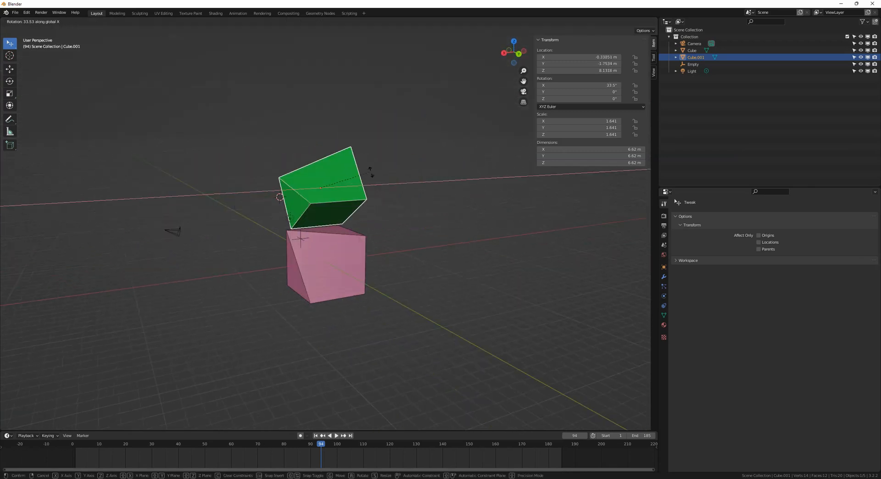
pyautogui.press('z')
pyautogui.moveTo(401, 248); pyautogui.dragTo(271, 194)
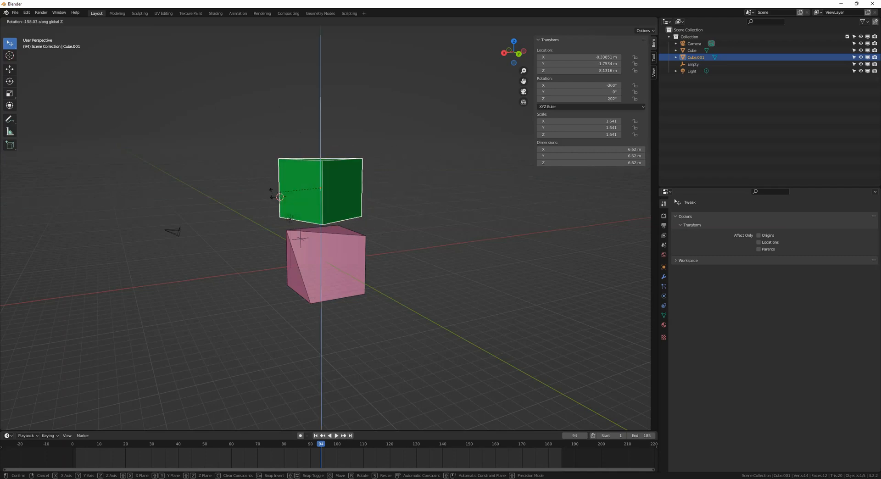
pyautogui.rightClick(297, 206)
# - Try moving the upper green cube along the Y axis and freely in the viewport
pyautogui.moveTo(296, 209); pyautogui.dragTo(468, 240, button='middle')
pyautogui.press('g')
pyautogui.press('y')
pyautogui.rightClick(257, 205)
pyautogui.press('g')
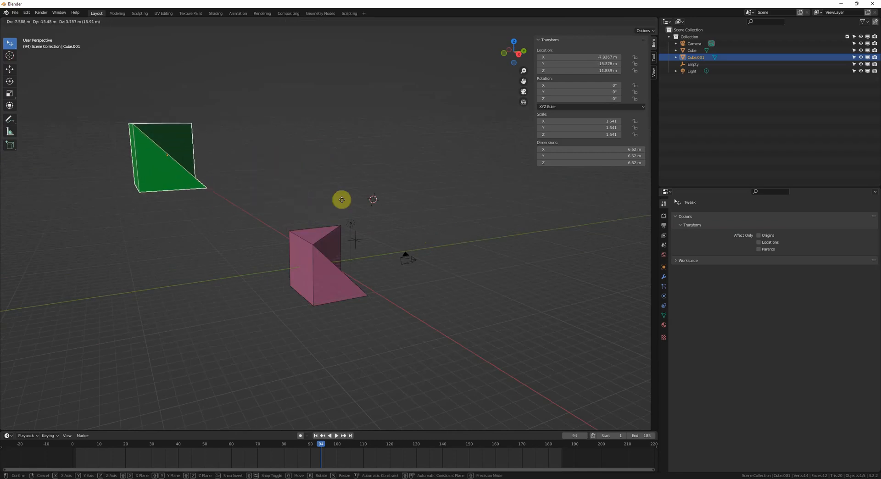
pyautogui.click(362, 212)
# - Try rotating the upper green cube freely and scaling it both uniformly and along the X axis
pyautogui.moveTo(385, 208); pyautogui.dragTo(409, 229, button='middle')
pyautogui.press('r')
pyautogui.rightClick(435, 235)
pyautogui.press('s')
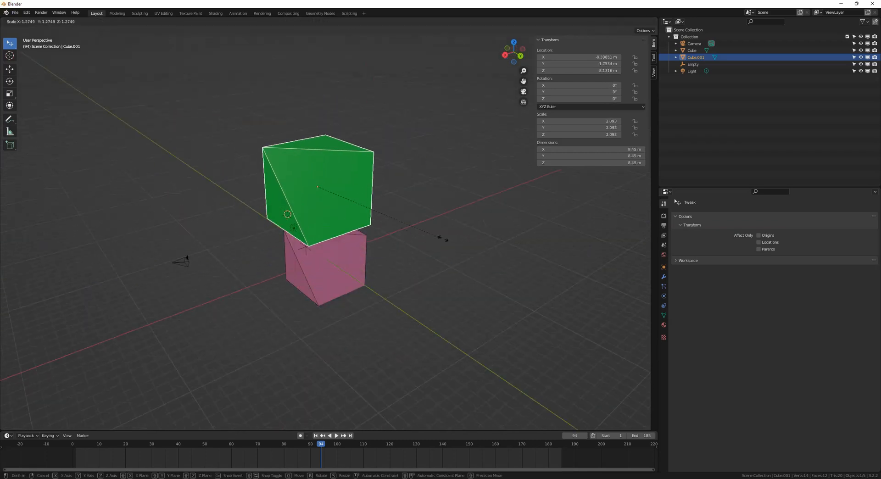
pyautogui.rightClick(444, 237)
pyautogui.moveTo(355, 238); pyautogui.dragTo(390, 237, button='middle')
pyautogui.press('s')
pyautogui.press('x')
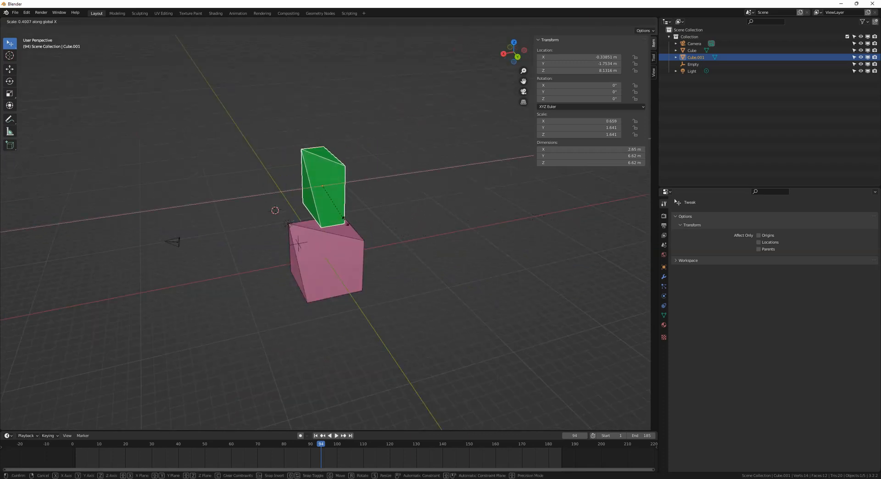
pyautogui.rightClick(489, 231)
# - Activate the Move tool so its gizmo appears on the upper green cube
pyautogui.moveTo(490, 231); pyautogui.dragTo(226, 244, button='middle')
pyautogui.click(10, 69)
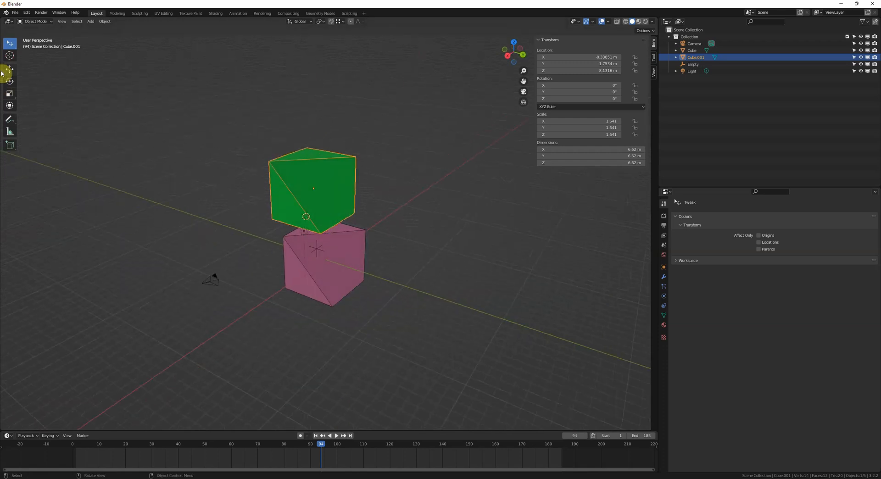
pyautogui.moveTo(304, 199); pyautogui.dragTo(320, 210, button='middle')
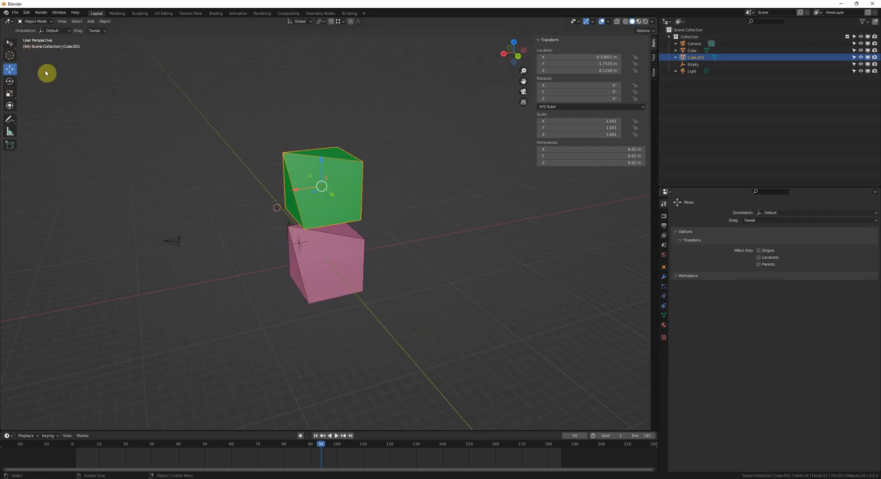
pyautogui.moveTo(234, 148); pyautogui.dragTo(251, 158, button='middle')
pyautogui.moveTo(46, 67); pyautogui.dragTo(60, 98, button='middle')
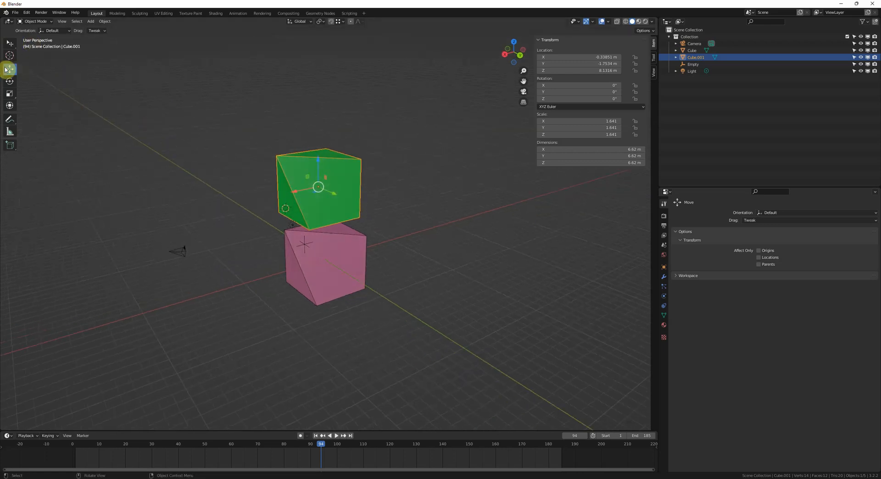
# - Move the upper green cube along the Y axis with the Move gizmo and undo the move
pyautogui.moveTo(282, 171); pyautogui.dragTo(316, 174, button='middle')
pyautogui.moveTo(335, 194); pyautogui.dragTo(366, 202)
pyautogui.hotkey('ctrl', 'z')
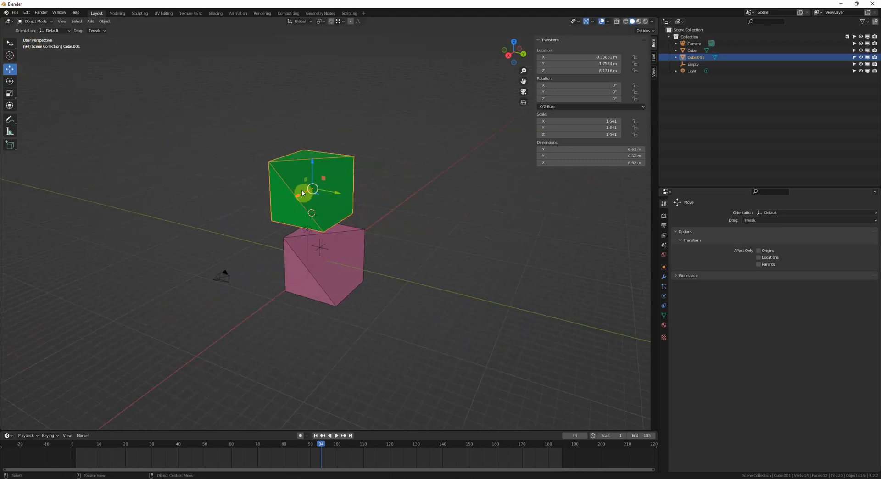
# - Toggle the viewport gizmos off and on, and orbit around the cubes with the navigation gizmo
pyautogui.moveTo(303, 178); pyautogui.dragTo(409, 193, button='middle')
pyautogui.hotkey('ctrl', '`')
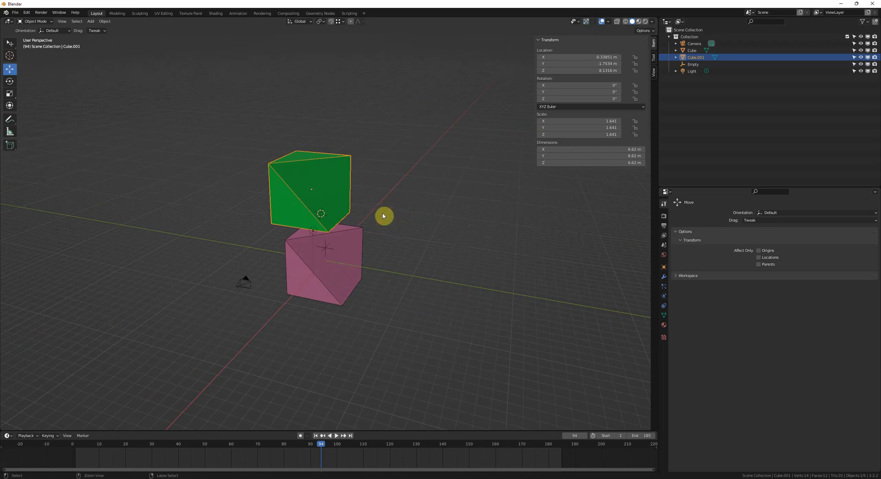
pyautogui.hotkey('ctrl', '`')
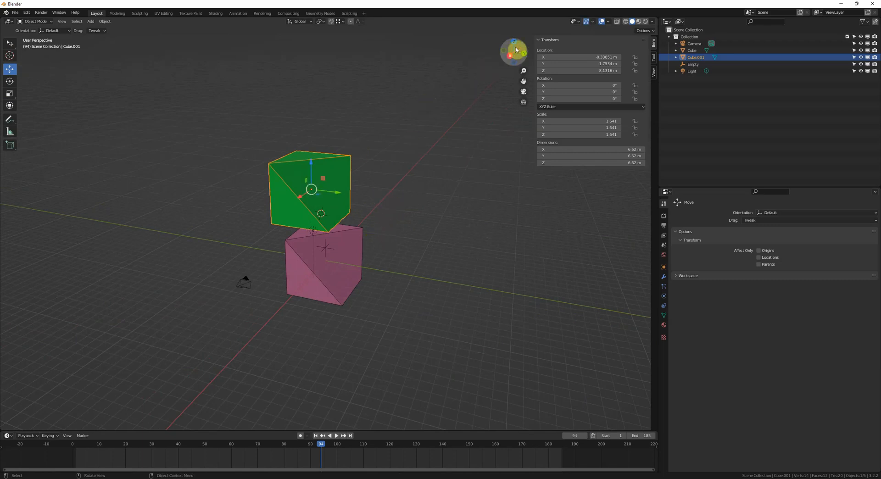
pyautogui.moveTo(516, 50); pyautogui.dragTo(305, 179)
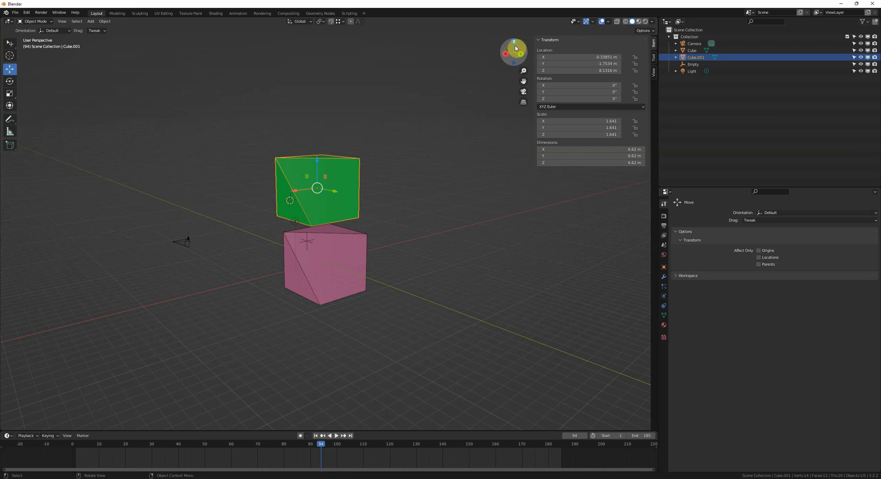
pyautogui.hotkey('ctrl', '`')
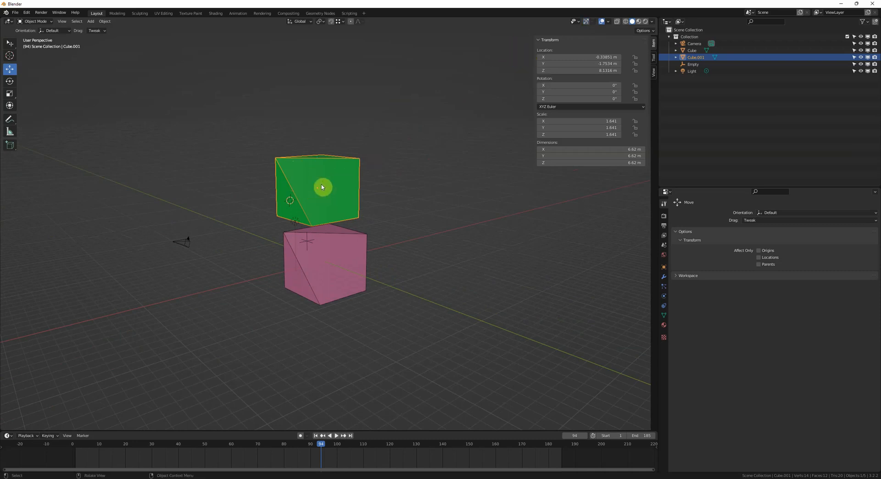
pyautogui.hotkey('ctrl', '`')
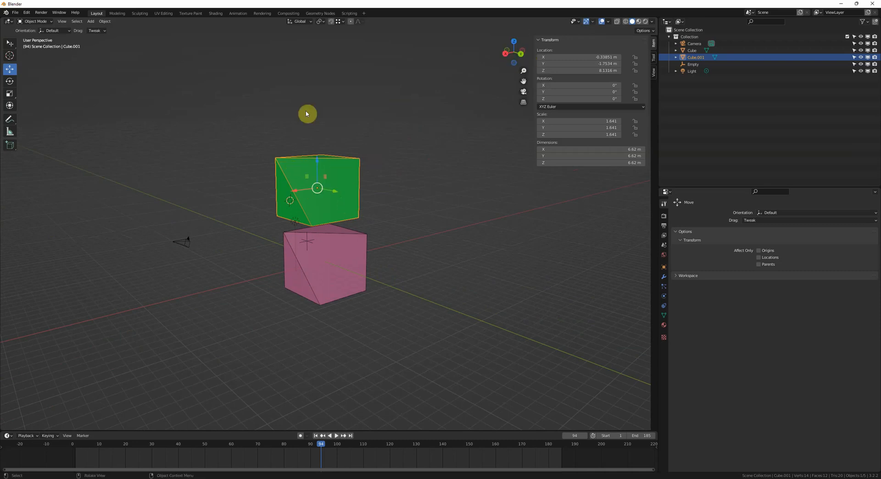
# - Set the transform pivot point to 3D Cursor and place the 3D cursor away from the cubes, beyond the camera
pyautogui.click(320, 21)
pyautogui.click(335, 36)
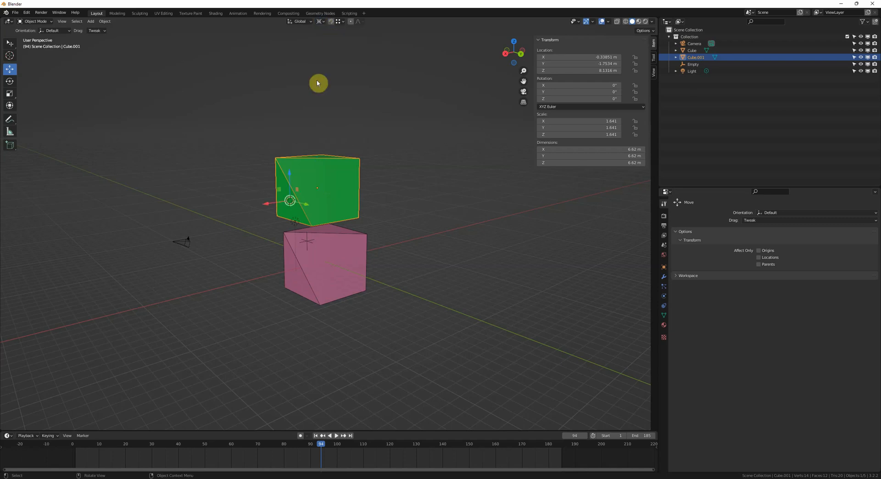
pyautogui.moveTo(278, 191); pyautogui.dragTo(311, 214, button='middle')
pyautogui.keyDown('shift'); pyautogui.rightClick(612, 387); pyautogui.keyUp('shift')
pyautogui.moveTo(536, 328); pyautogui.dragTo(488, 328, button='middle')
pyautogui.scroll(3, 488, 328)
# - Try moving the upper green cube and examine the Move gizmo's position at the 3D cursor from several angles
pyautogui.press('g')
pyautogui.moveTo(318, 236); pyautogui.dragTo(507, 113, button='middle')
pyautogui.rightClick(328, 208)
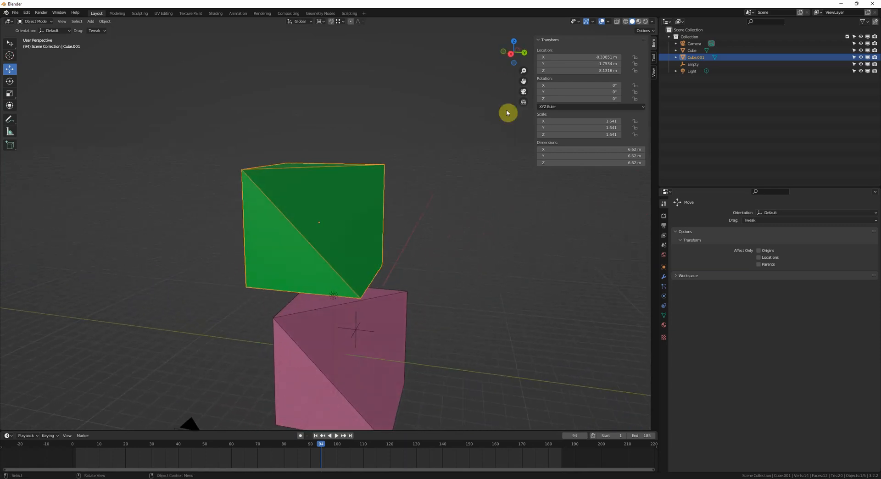
pyautogui.moveTo(513, 48); pyautogui.dragTo(408, 277)
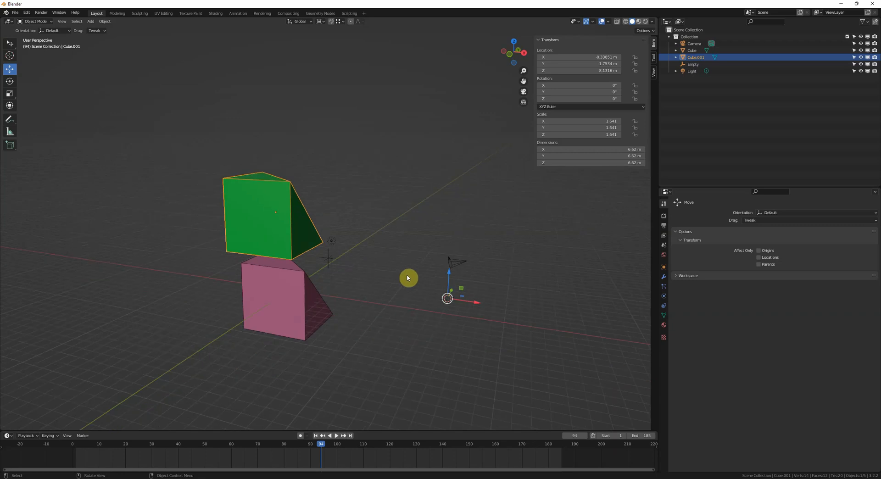
pyautogui.moveTo(431, 288); pyautogui.dragTo(382, 236, button='middle')
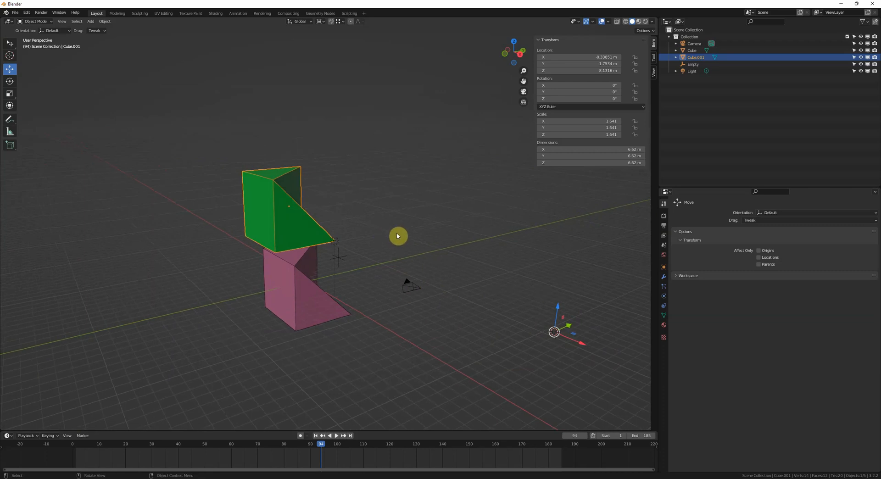
# - Set the transform pivot point to Median Point
pyautogui.scroll(-3, 398, 216)
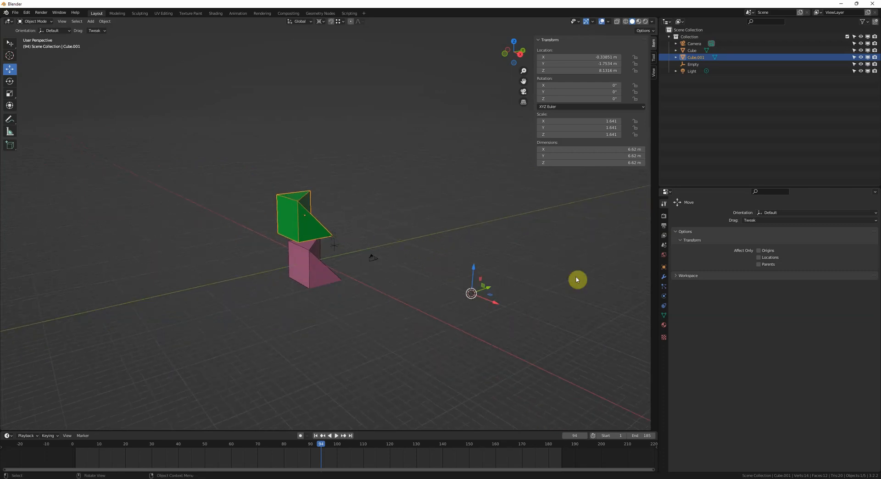
pyautogui.moveTo(497, 288); pyautogui.dragTo(462, 301, button='middle')
pyautogui.moveTo(534, 317); pyautogui.dragTo(511, 301, button='middle')
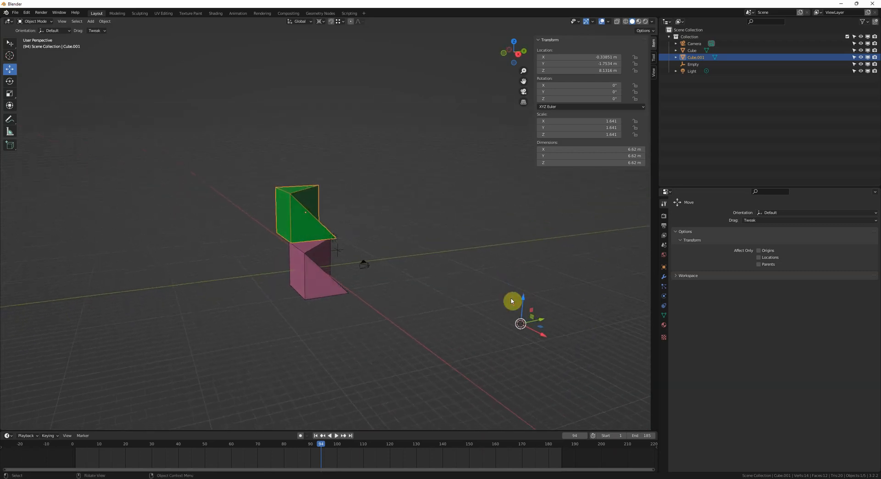
pyautogui.click(323, 21)
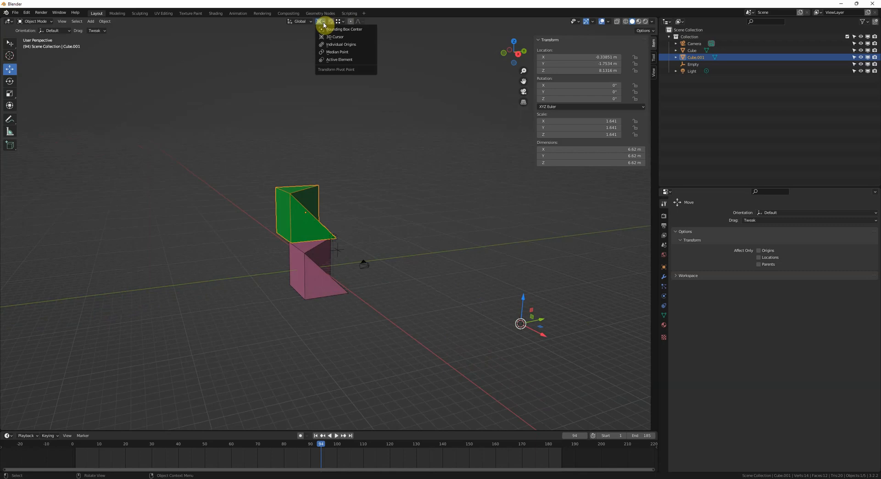
pyautogui.click(333, 51)
# - Move the green cube out along the global Y axis and bring it back above the pink cube with the Move gizmo
pyautogui.moveTo(459, 195); pyautogui.dragTo(470, 264, button='middle')
pyautogui.scroll(4, 366, 242)
pyautogui.press('g')
pyautogui.press('y')
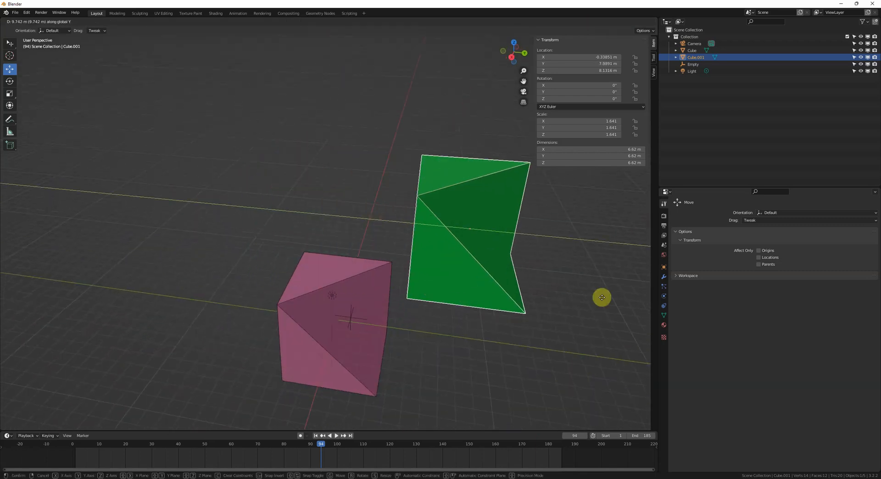
pyautogui.click(547, 287)
pyautogui.scroll(-1, 419, 221)
pyautogui.moveTo(419, 221); pyautogui.dragTo(311, 232)
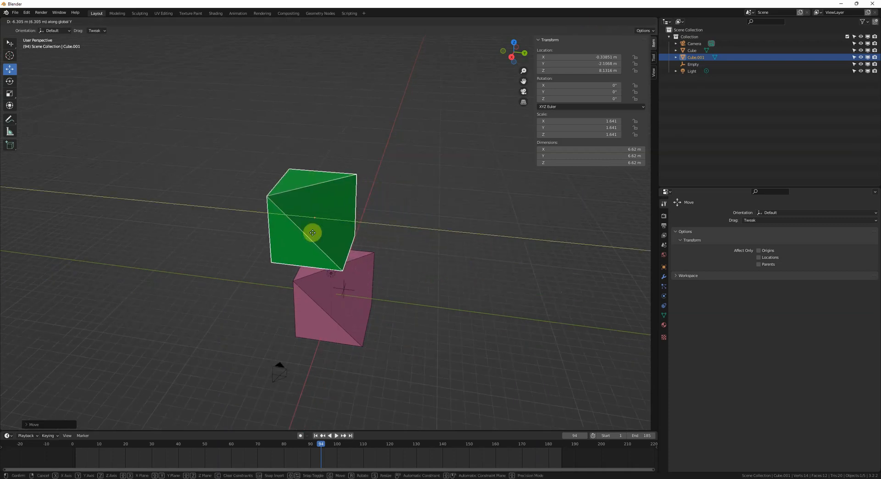
# - Raise the green cube along Z and move it freely to about X 1.06 m, Y 0.43 m, Z 12.25 m
pyautogui.moveTo(322, 231); pyautogui.dragTo(397, 256, button='middle')
pyautogui.moveTo(321, 194); pyautogui.dragTo(372, 211, button='middle')
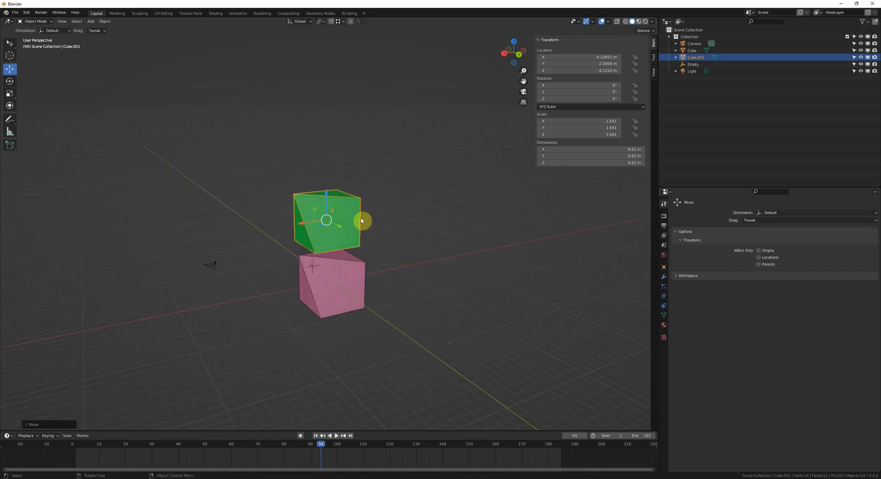
pyautogui.moveTo(329, 206); pyautogui.dragTo(344, 151)
pyautogui.moveTo(345, 151); pyautogui.dragTo(498, 190, button='middle')
pyautogui.press('g')
pyautogui.click(449, 212)
pyautogui.moveTo(449, 212); pyautogui.dragTo(434, 203, button='middle')
pyautogui.moveTo(372, 229); pyautogui.dragTo(399, 167, button='middle')
# - Look through the transform orientation options and set the orientation to Local
pyautogui.press(',')
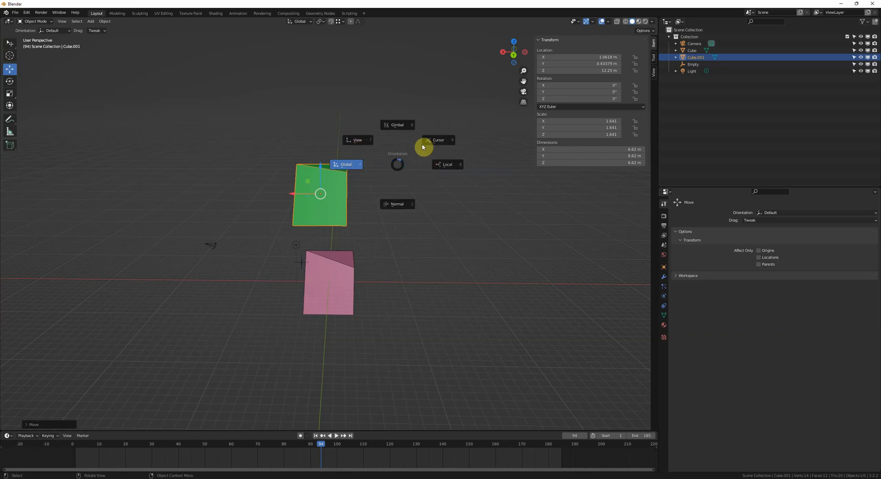
pyautogui.click(349, 163)
pyautogui.click(302, 22)
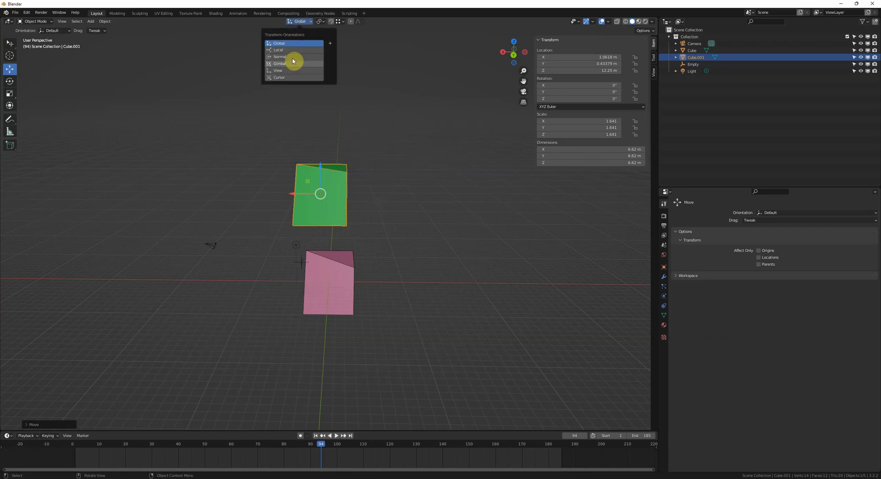
pyautogui.press(',')
pyautogui.click(414, 202)
# - Rotate the green cube freely to about 63°, 75°, 74° and move it with its locally oriented Move gizmo
pyautogui.moveTo(415, 203); pyautogui.dragTo(374, 194, button='middle')
pyautogui.press('r')
pyautogui.click(363, 147)
pyautogui.moveTo(374, 195); pyautogui.dragTo(316, 171)
pyautogui.moveTo(349, 177); pyautogui.dragTo(330, 173, button='middle')
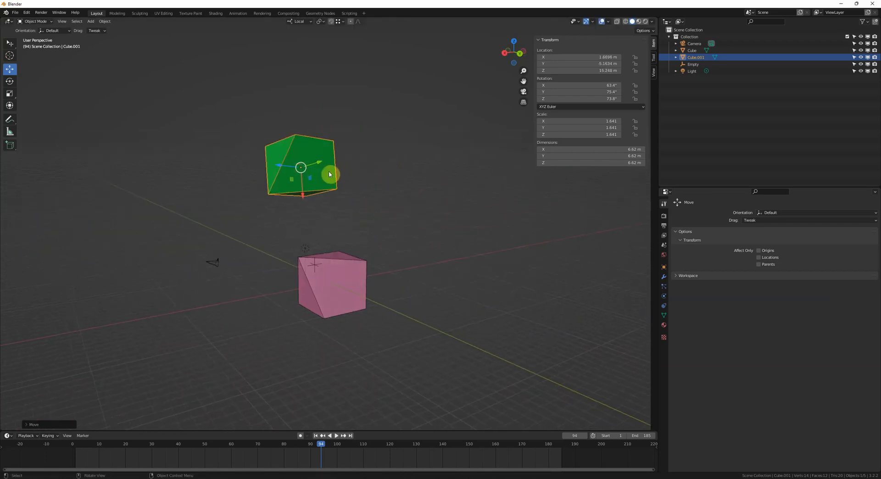
# - Review the transform orientation choices and examine the green cube's local gizmo axes from several angles
pyautogui.press(',')
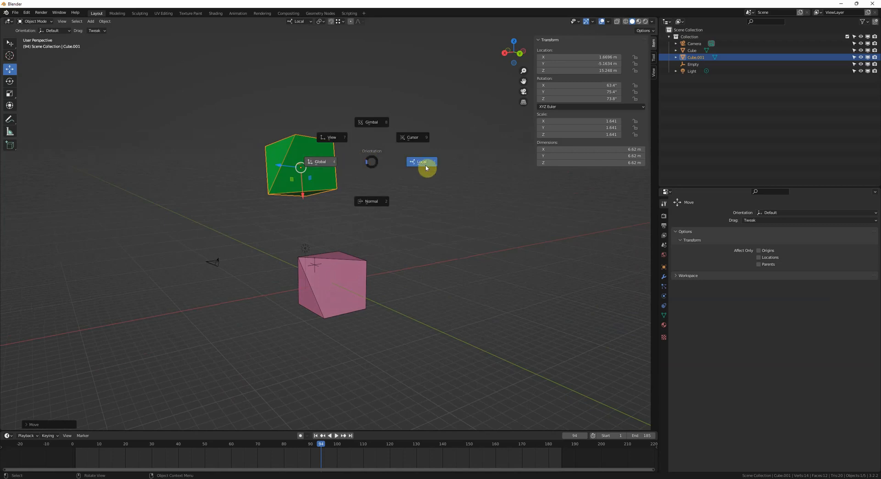
pyautogui.click(369, 165)
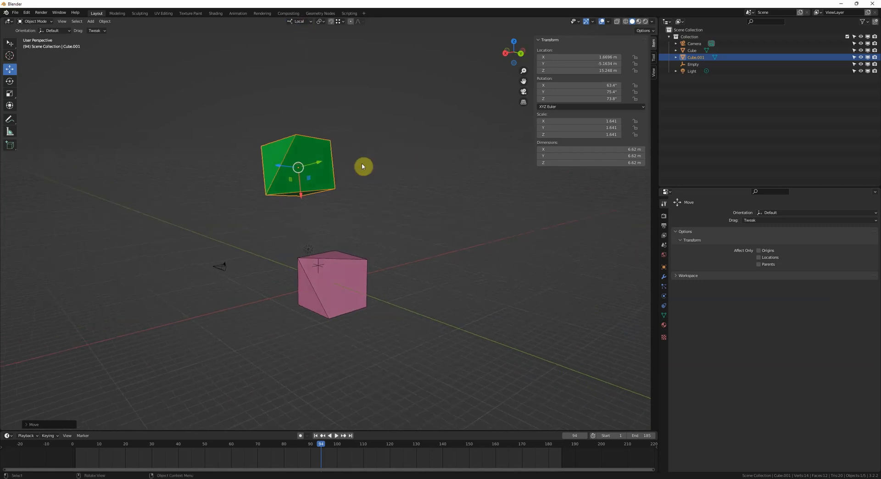
pyautogui.scroll(2, 340, 167)
pyautogui.moveTo(252, 124); pyautogui.dragTo(292, 124, button='middle')
pyautogui.scroll(-2, 347, 178)
pyautogui.moveTo(356, 185); pyautogui.dragTo(326, 192, button='middle')
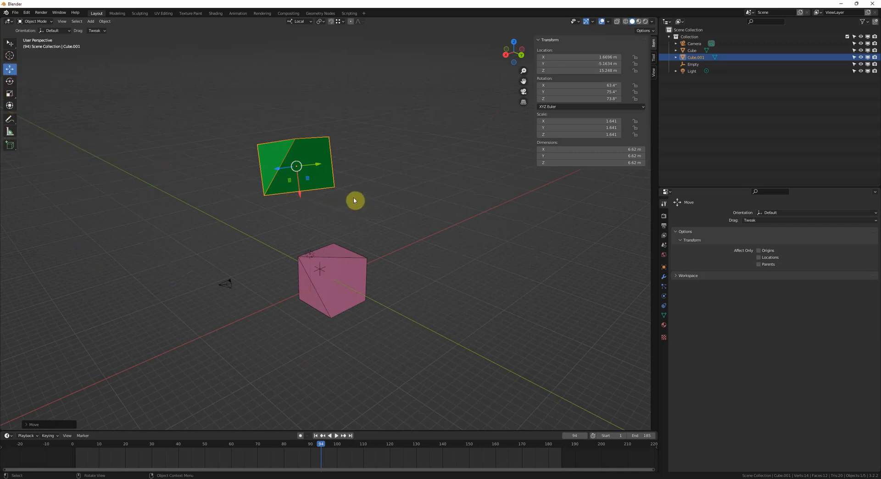
# - Rotate the green cube freely to about 124°, 23°, 155° and scale it up to about 3.0
pyautogui.moveTo(354, 200); pyautogui.dragTo(316, 178, button='middle')
pyautogui.press('r')
pyautogui.click(356, 159)
pyautogui.press('s')
pyautogui.click(333, 187)
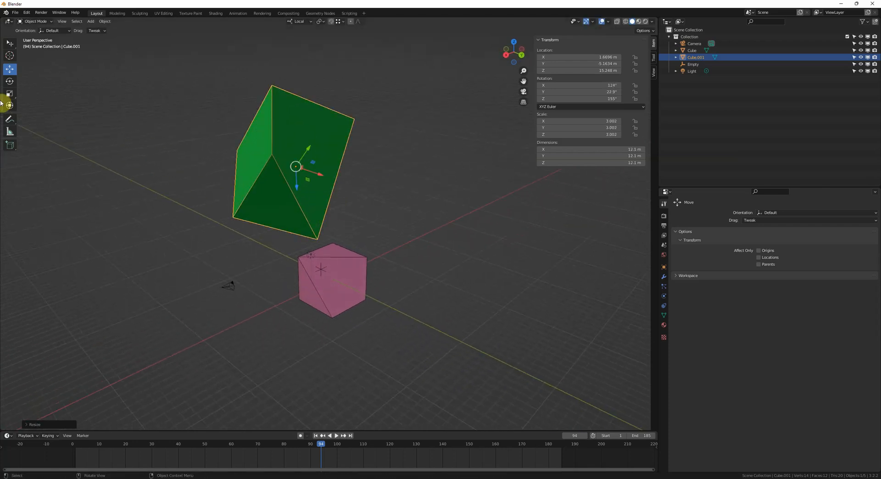
# - Try the Rotate and Scale tools to view their gizmos on the green cube, and return to the Move tool
pyautogui.click(10, 82)
pyautogui.moveTo(60, 103); pyautogui.dragTo(100, 125, button='middle')
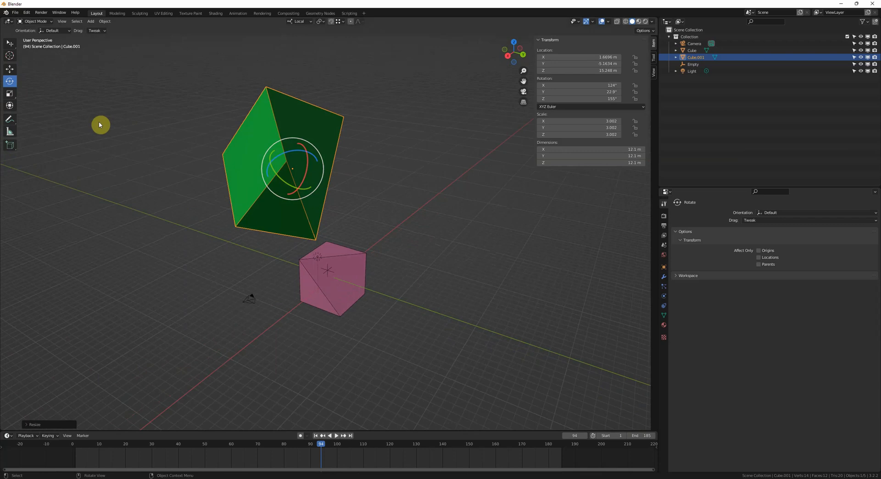
pyautogui.click(10, 95)
pyautogui.click(9, 69)
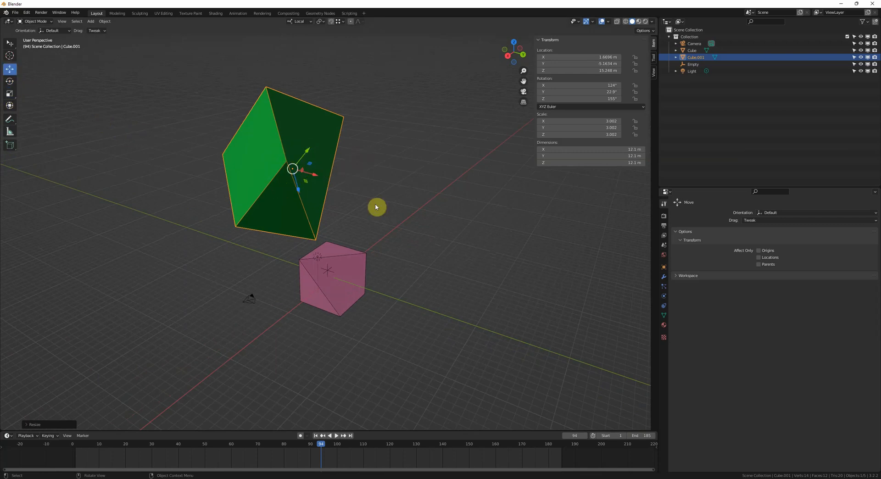
# - Deselect the green cube, examine its transform values in the sidebar, and select it again
pyautogui.click(445, 201)
pyautogui.moveTo(444, 201); pyautogui.dragTo(346, 200, button='middle')
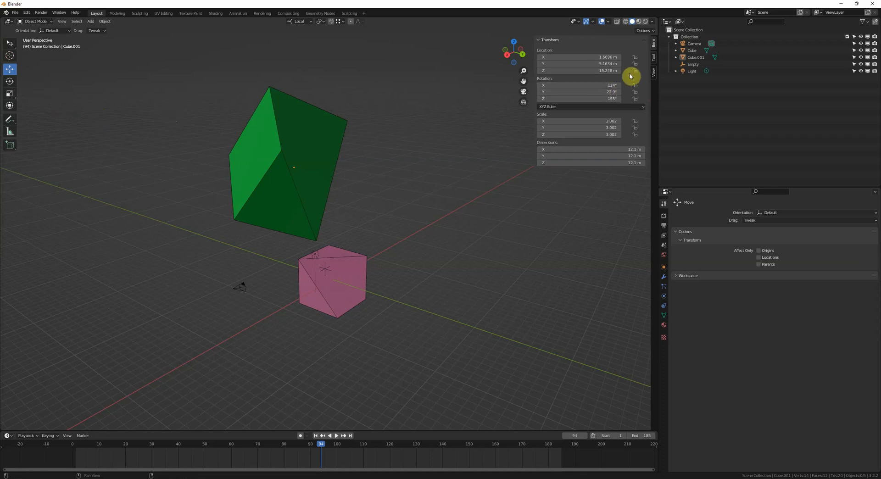
pyautogui.moveTo(480, 120); pyautogui.dragTo(462, 169, button='middle')
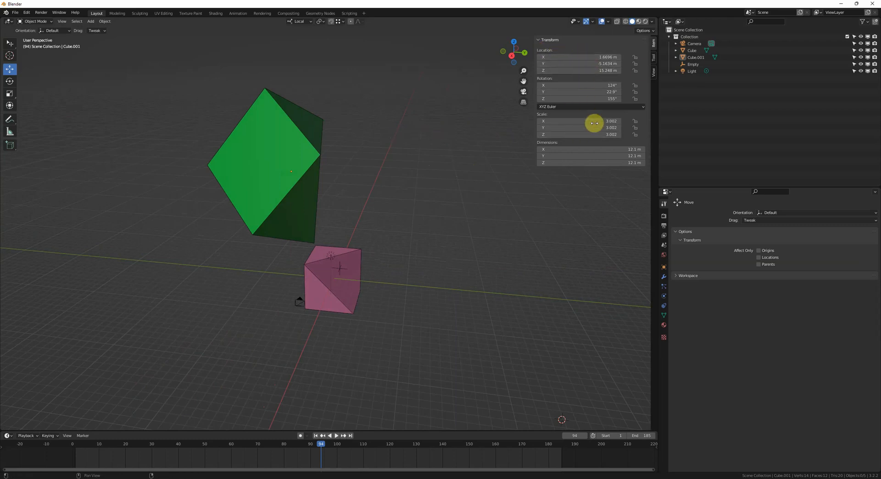
pyautogui.moveTo(385, 132); pyautogui.dragTo(342, 137, button='middle')
pyautogui.click(298, 141)
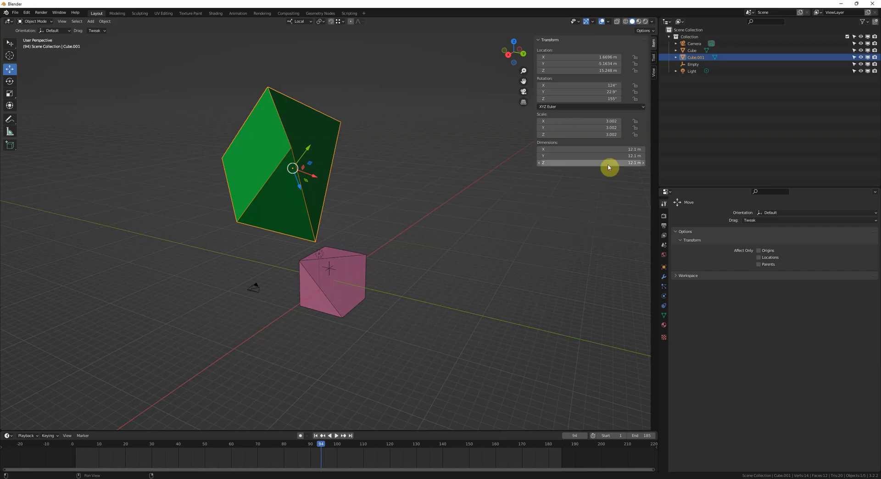
# - Show the active tool's settings in the viewport sidebar
pyautogui.click(654, 57)
pyautogui.moveTo(533, 141); pyautogui.dragTo(468, 190, button='middle')
pyautogui.moveTo(290, 158); pyautogui.dragTo(608, 122, button='middle')
pyautogui.moveTo(326, 125); pyautogui.dragTo(342, 123, button='middle')
# - Switch the green cube to Sculpt Mode to view the Draw brush settings, and return to Object Mode
pyautogui.hotkey('ctrl', 'Tab')
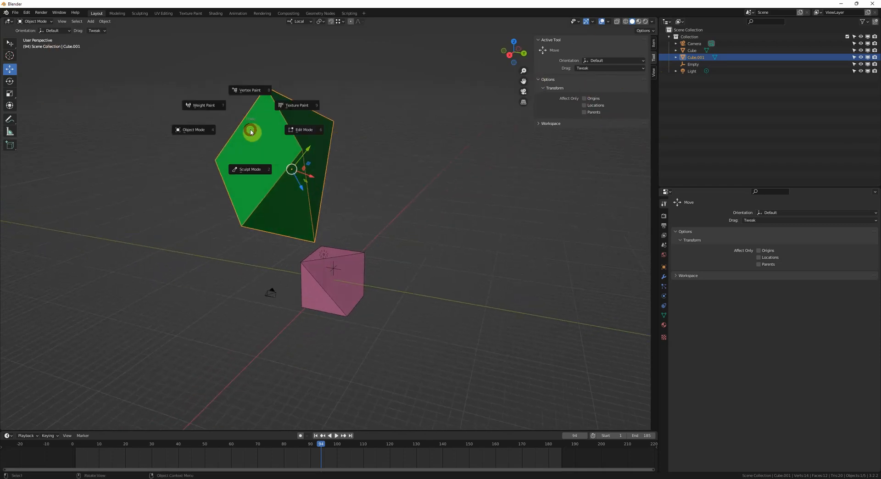
pyautogui.click(254, 171)
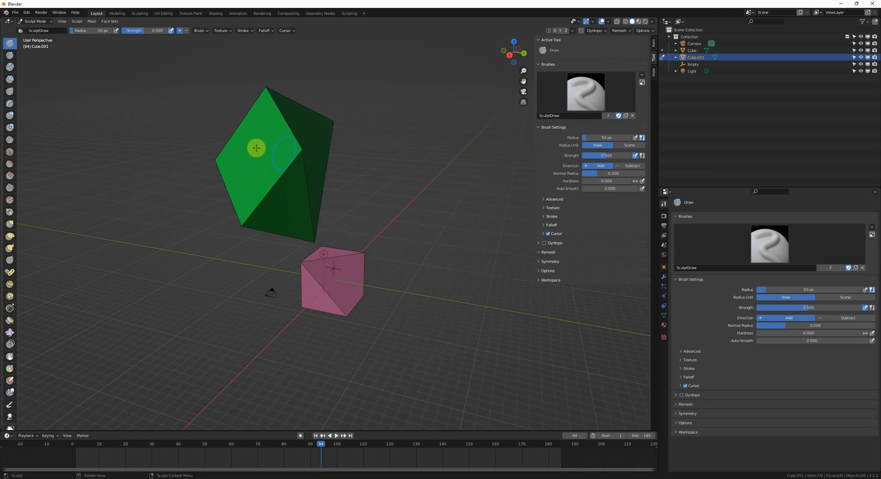
pyautogui.moveTo(257, 148); pyautogui.dragTo(235, 147, button='middle')
pyautogui.hotkey('ctrl', 'Tab')
pyautogui.click(313, 103)
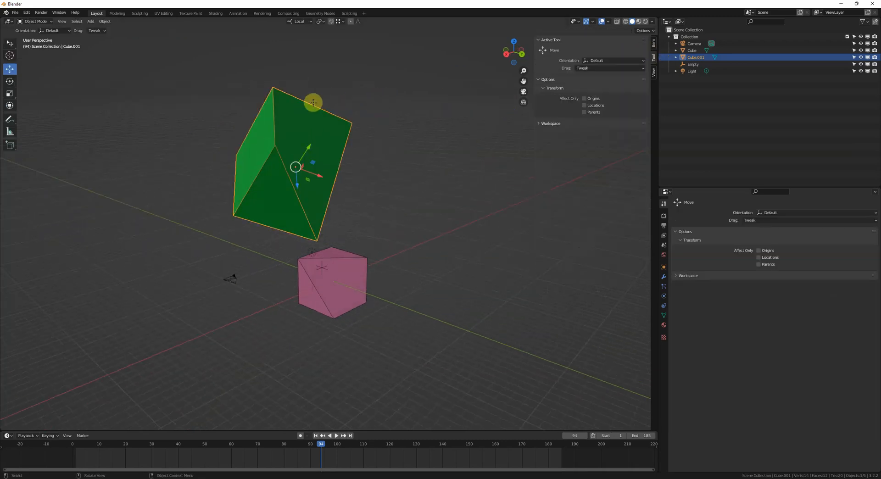
pyautogui.moveTo(422, 117); pyautogui.dragTo(431, 157, button='middle')
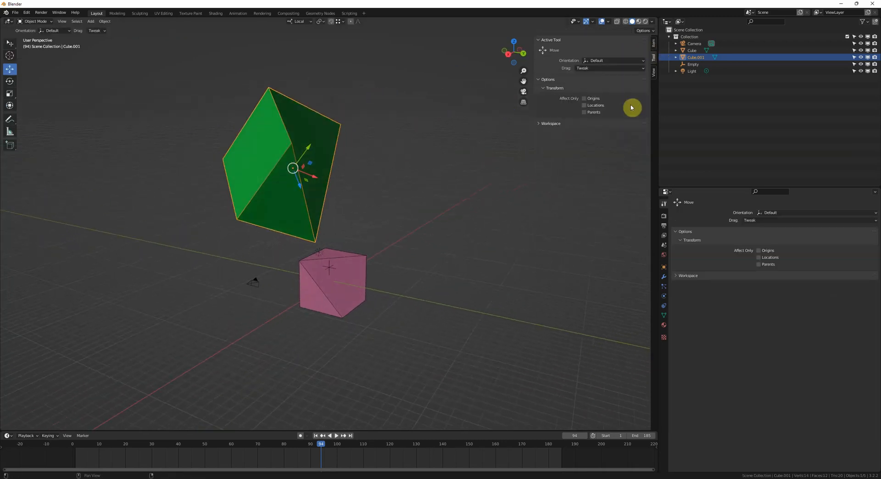
# - Show the view settings in the sidebar and reposition the 3D cursor in the empty space beside the cubes
pyautogui.click(655, 73)
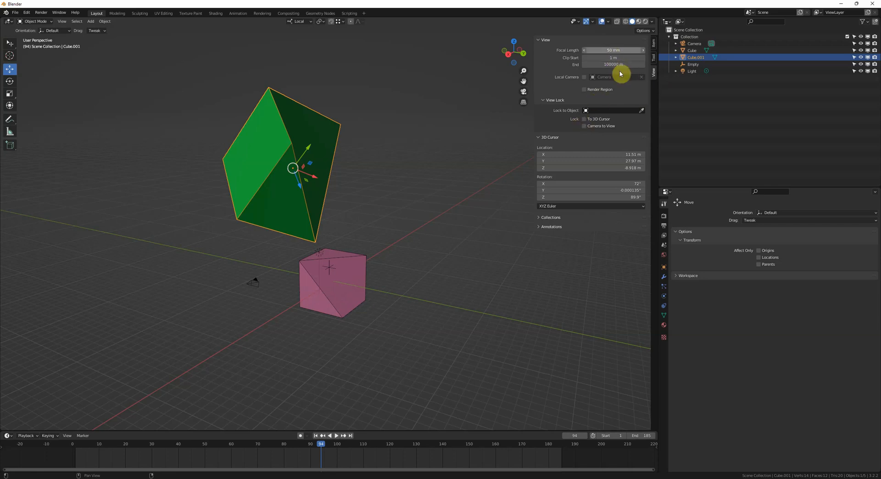
pyautogui.moveTo(386, 175); pyautogui.dragTo(398, 173, button='middle')
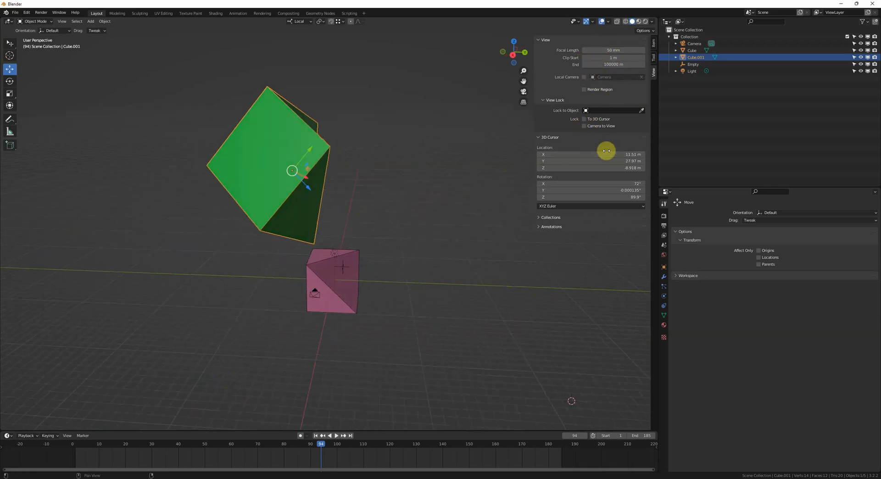
pyautogui.keyDown('shift'); pyautogui.moveTo(563, 338); pyautogui.dragTo(519, 320, button='middle'); pyautogui.keyUp('shift')
pyautogui.keyDown('shift'); pyautogui.rightClick(465, 244); pyautogui.keyUp('shift')
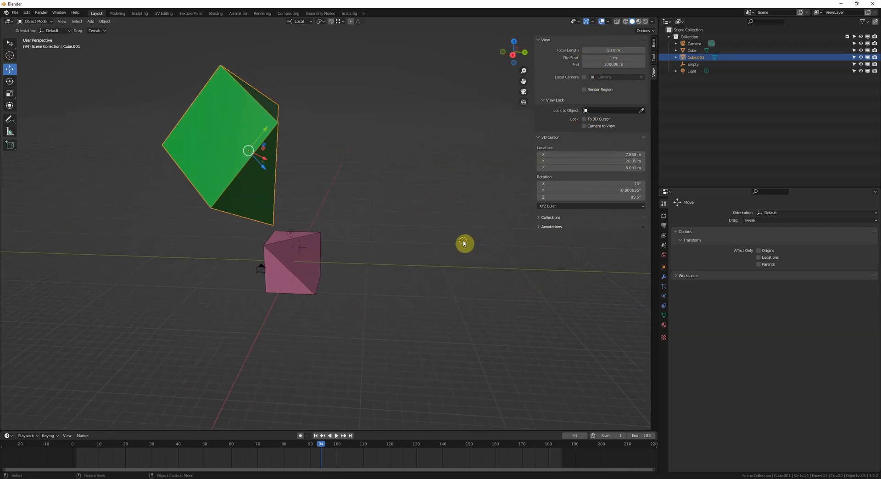
pyautogui.moveTo(490, 251); pyautogui.dragTo(461, 243, button='middle')
pyautogui.keyDown('shift'); pyautogui.moveTo(406, 235); pyautogui.dragTo(423, 226, button='right'); pyautogui.keyUp('shift')
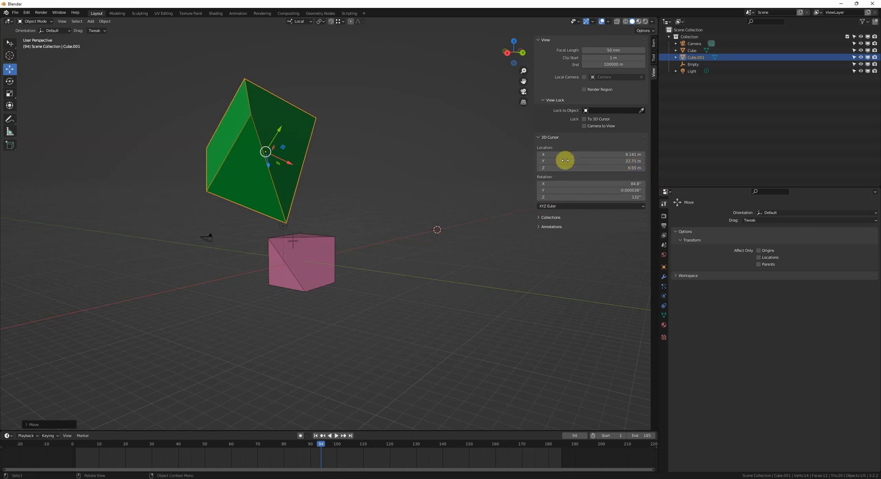
pyautogui.moveTo(517, 169); pyautogui.dragTo(521, 212, button='middle')
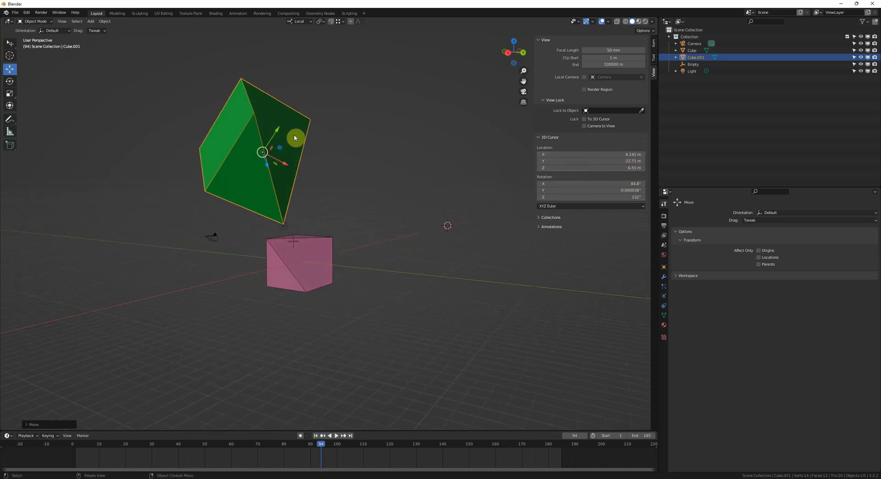
pyautogui.moveTo(442, 228); pyautogui.dragTo(457, 228, button='middle')
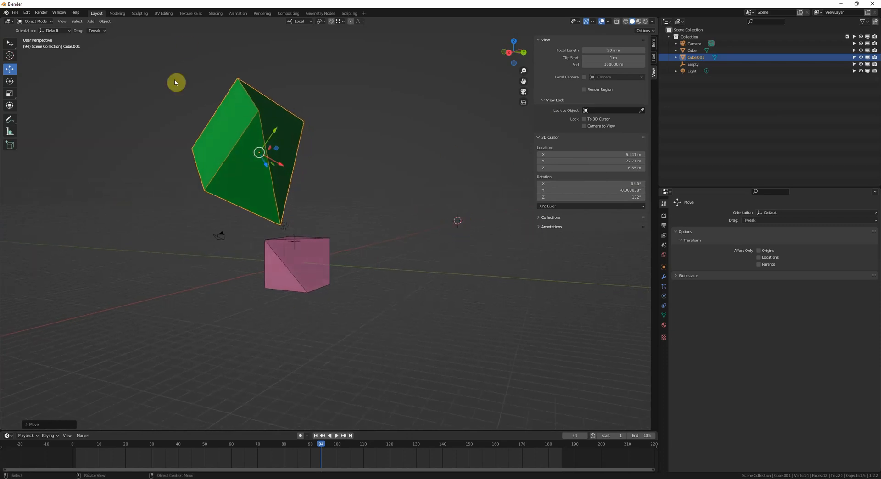
pyautogui.moveTo(377, 235); pyautogui.dragTo(383, 271, button='middle')
pyautogui.moveTo(443, 190); pyautogui.dragTo(456, 148, button='middle')
# - Look at the Collections settings, expand the Annotations settings, and draw a wavy blue annotation stroke beside the cubes
pyautogui.click(550, 217)
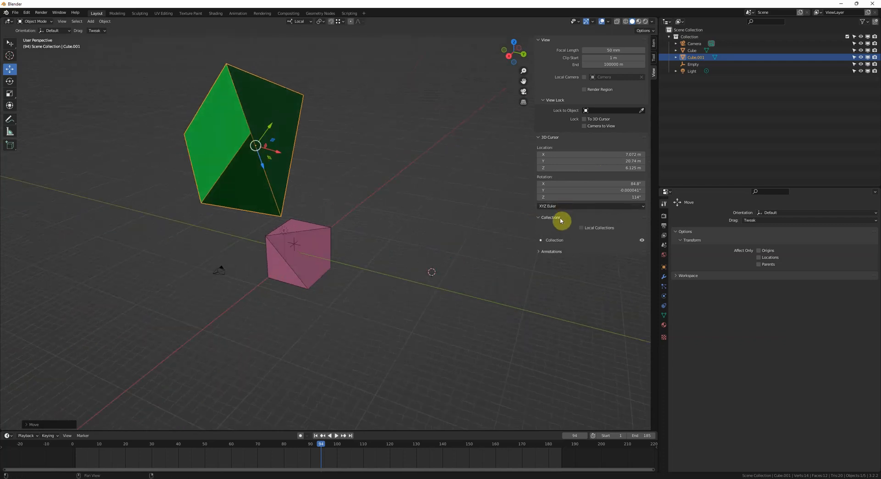
pyautogui.click(555, 227)
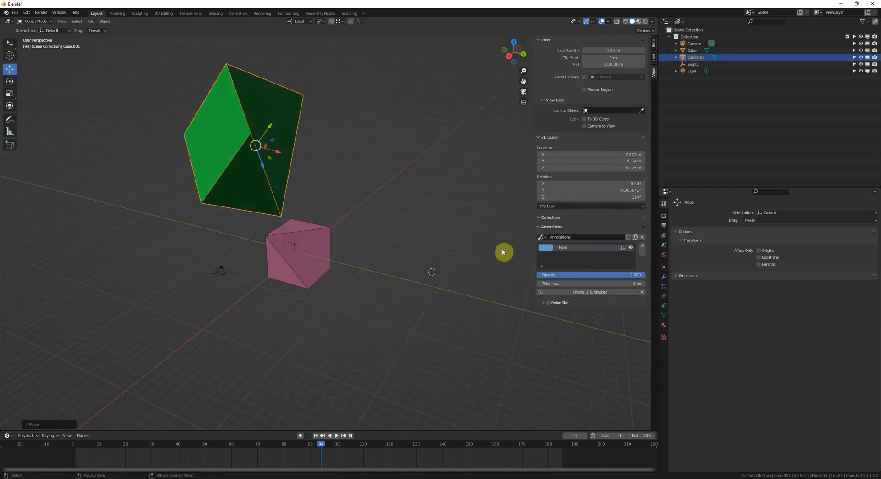
pyautogui.moveTo(477, 248); pyautogui.dragTo(470, 248, button='middle')
pyautogui.press('d')
pyautogui.rightClick(362, 202)
pyautogui.click(376, 200)
pyautogui.moveTo(396, 212); pyautogui.dragTo(429, 219)
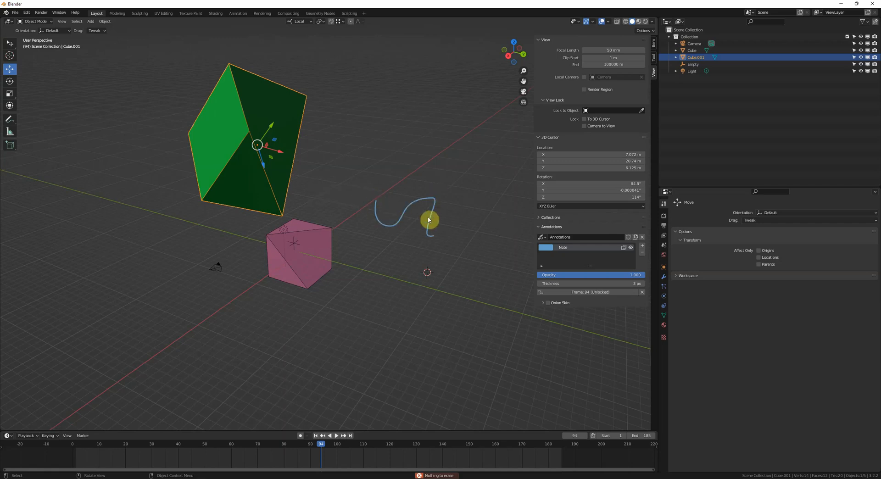
# - Add a second annotation layer, draw a wavy stroke below the first one, and colour the new layer pinkish red
pyautogui.click(642, 246)
pyautogui.moveTo(375, 228); pyautogui.dragTo(431, 237)
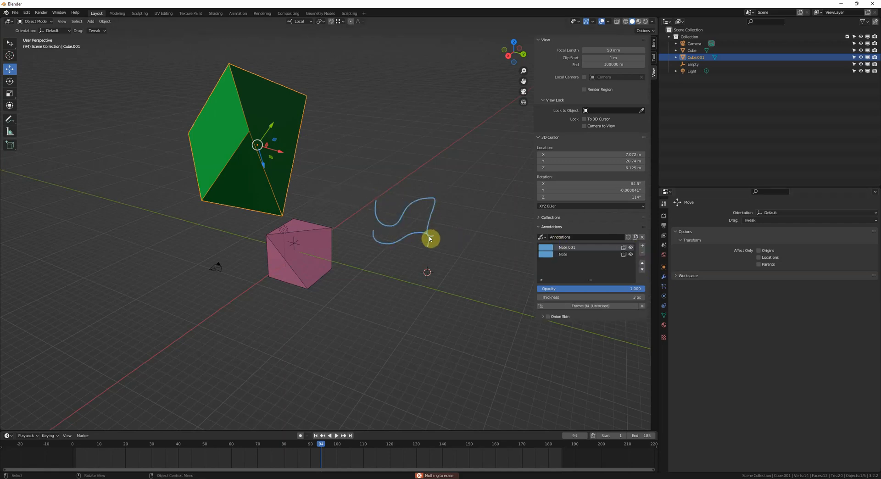
pyautogui.click(541, 248)
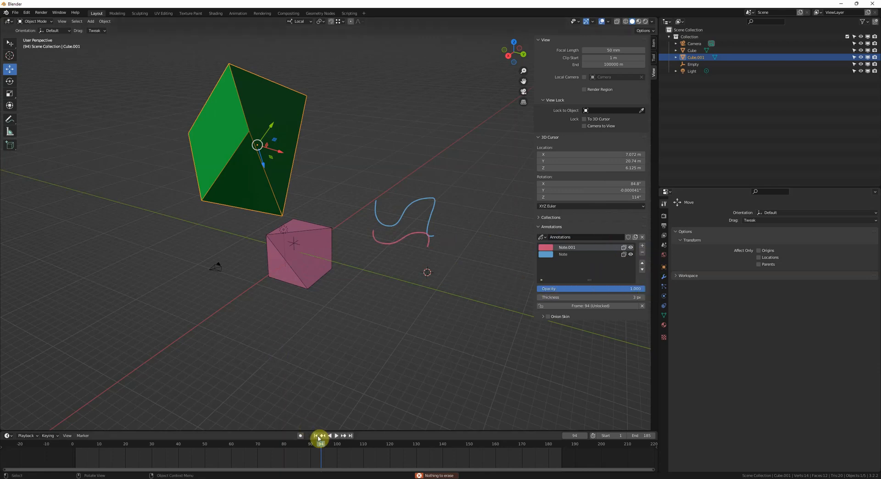
# - Set the current frame to 97 and erase the pinkish red annotation stroke
pyautogui.moveTo(318, 438)
pyautogui.mouseDown()
pyautogui.moveTo(314, 449)
pyautogui.moveTo(384, 444)
pyautogui.moveTo(308, 441)
pyautogui.moveTo(329, 444)
pyautogui.mouseUp()
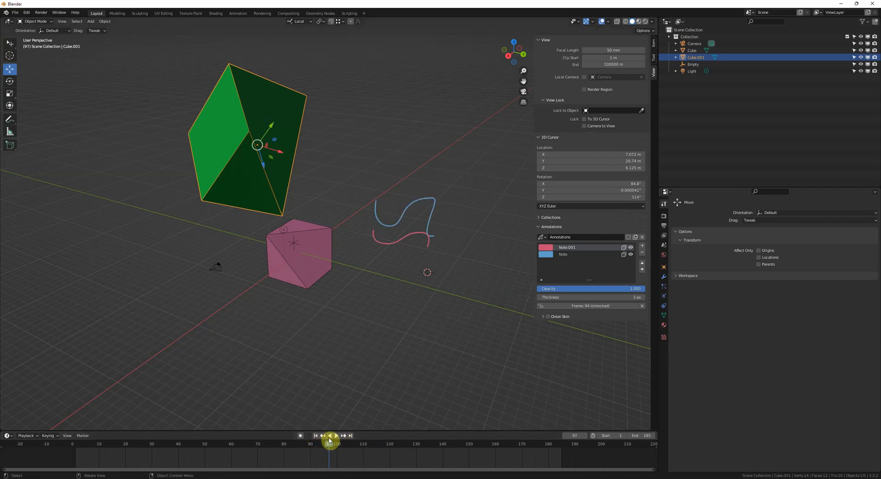
pyautogui.moveTo(424, 250); pyautogui.dragTo(373, 233, button='right')
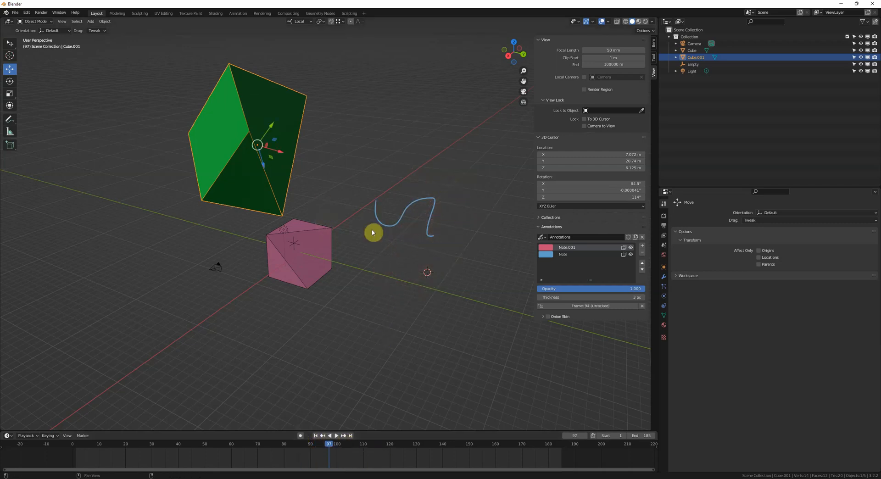
# - Delete both annotation layers and deselect the green cube
pyautogui.click(642, 253)
pyautogui.click(643, 253)
pyautogui.moveTo(379, 297)
pyautogui.mouseDown(button='middle')
pyautogui.moveTo(368, 295)
pyautogui.moveTo(351, 337)
pyautogui.moveTo(409, 309)
pyautogui.moveTo(349, 225)
pyautogui.moveTo(344, 252)
pyautogui.moveTo(419, 259)
pyautogui.moveTo(398, 265)
pyautogui.moveTo(425, 275)
pyautogui.mouseUp(button='middle')
pyautogui.click(368, 295)
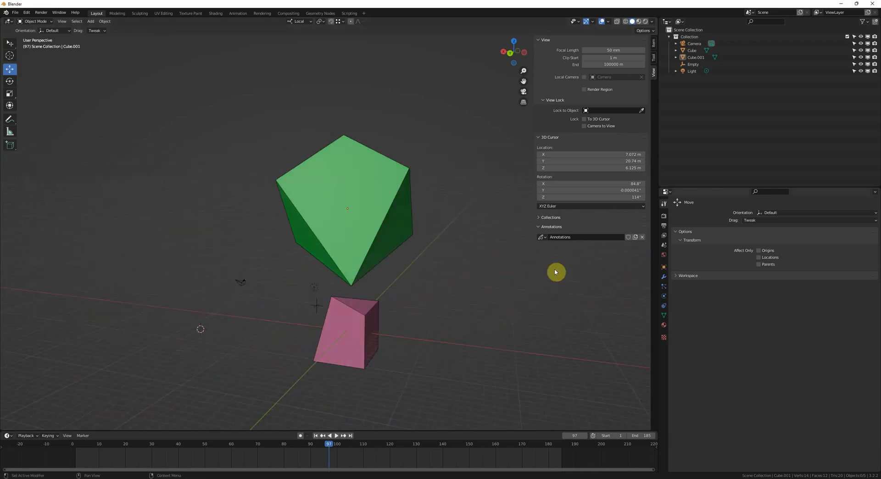